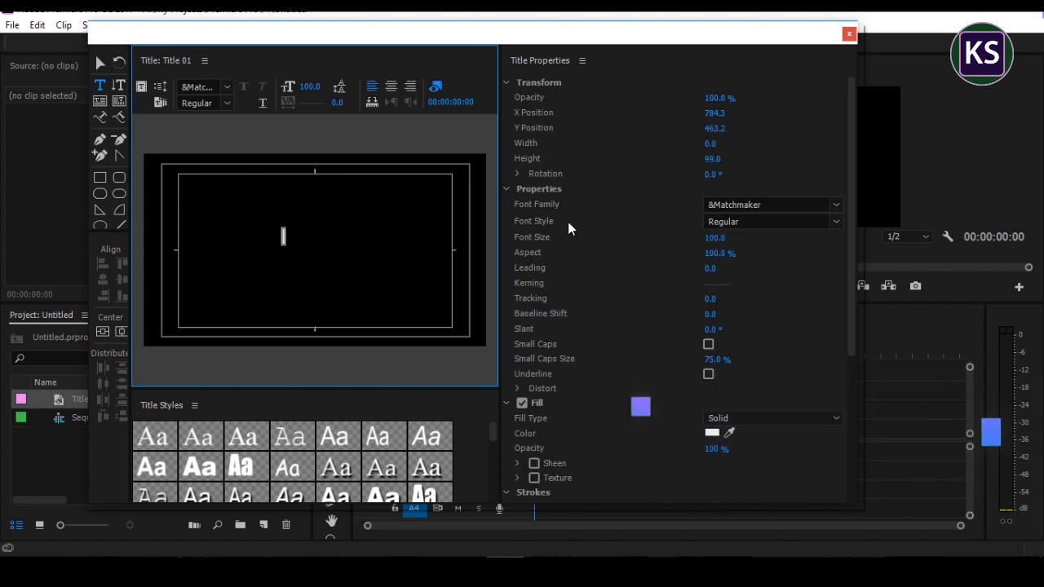
# Step: Set the font family of the new title text to Britannic Bold
pyautogui.click(794, 206)
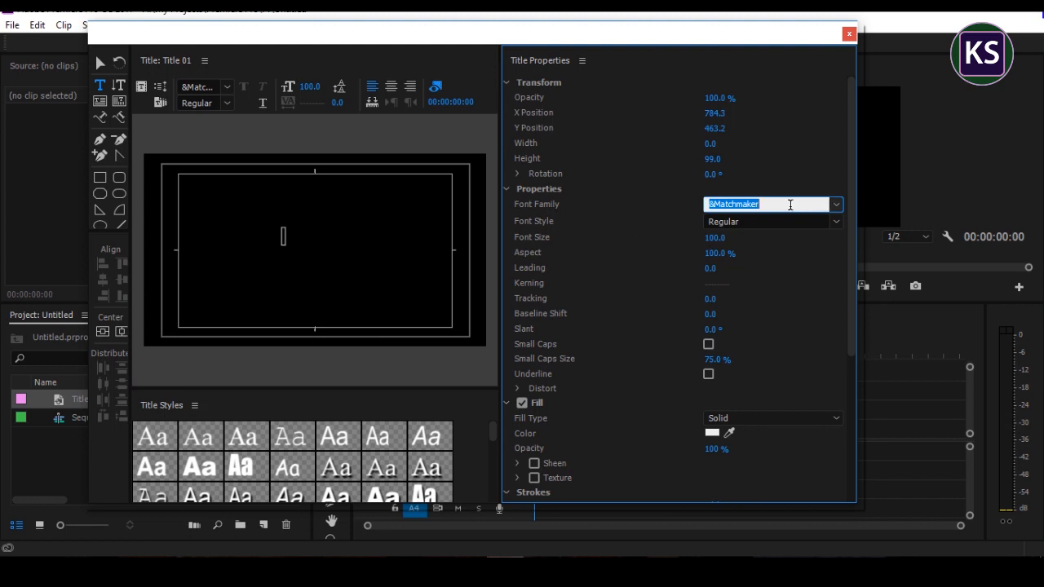
pyautogui.write('Britannic Bold')
pyautogui.press('Return')
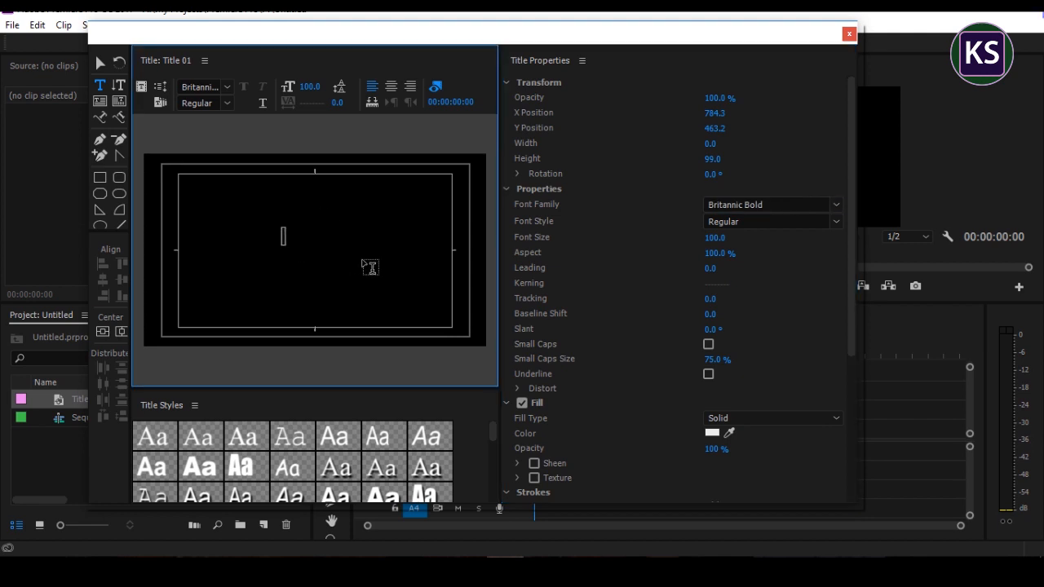
# Step: Write "KS Creative" and "Cloud" on two lines in the title, center-align the text, and deselect it
pyautogui.write('KS')
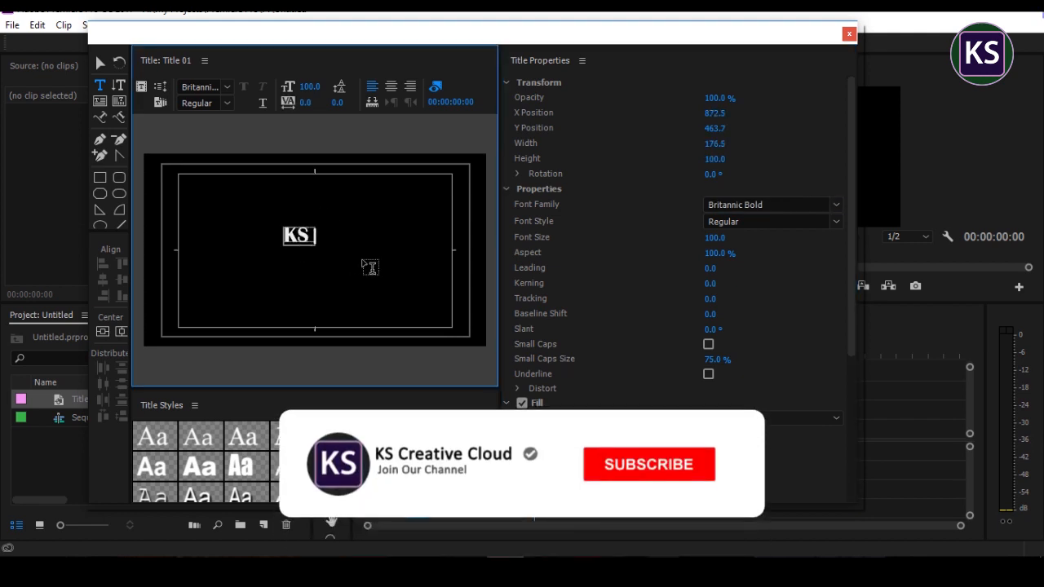
pyautogui.write(' Crea')
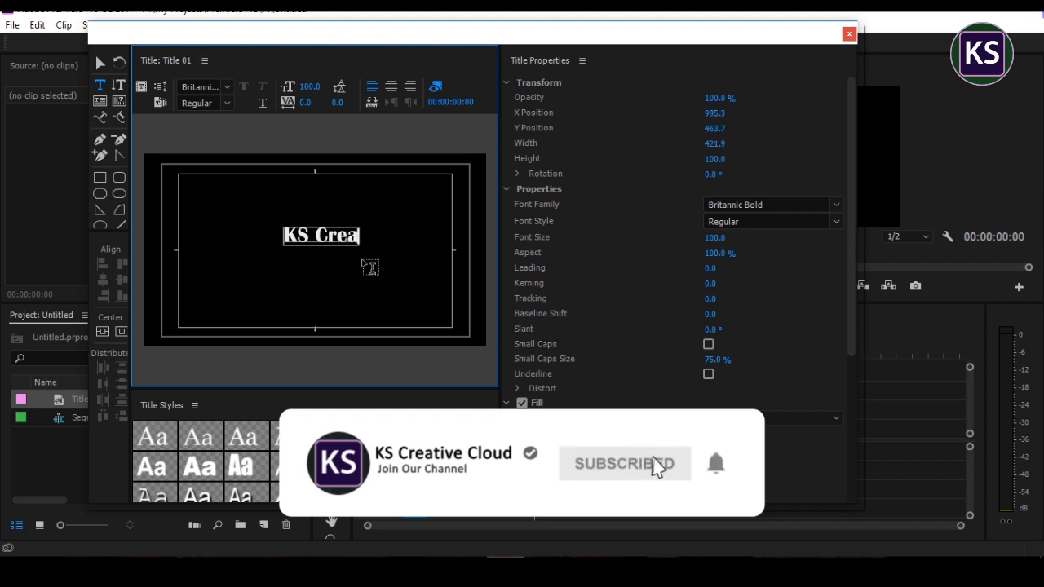
pyautogui.write('tive')
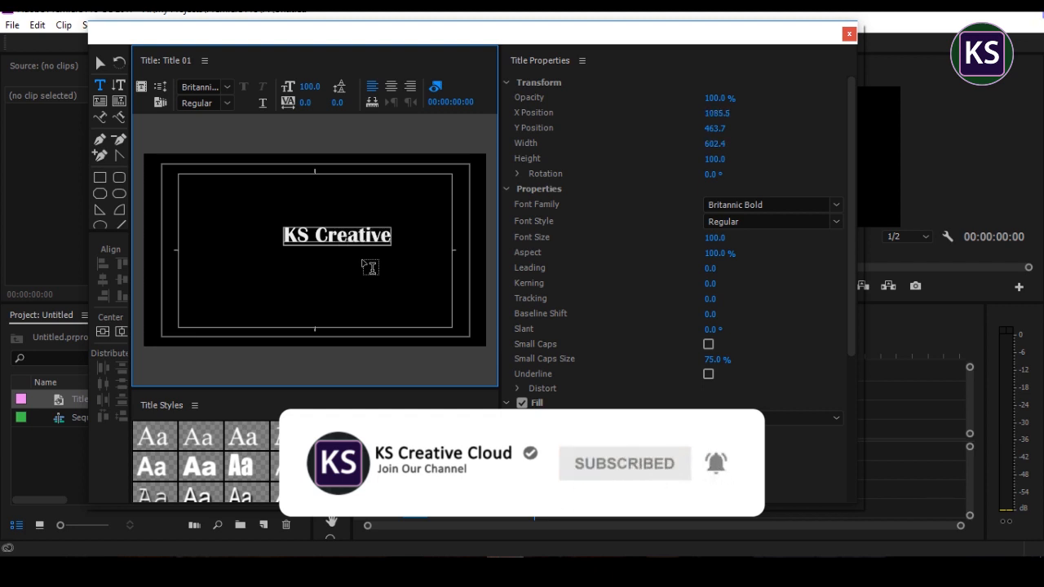
pyautogui.press('Return')
pyautogui.write('Cloud')
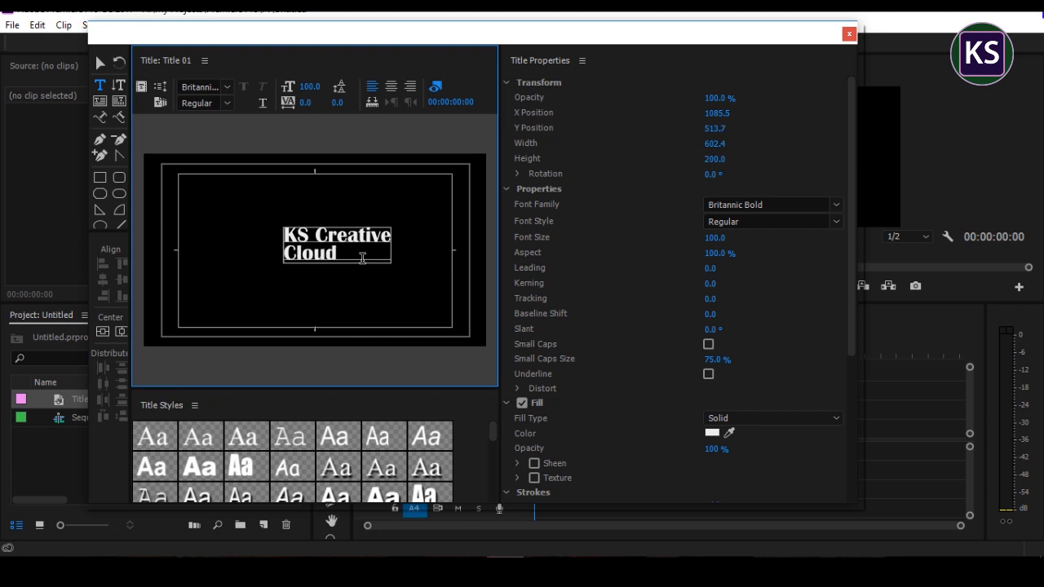
pyautogui.click(391, 87)
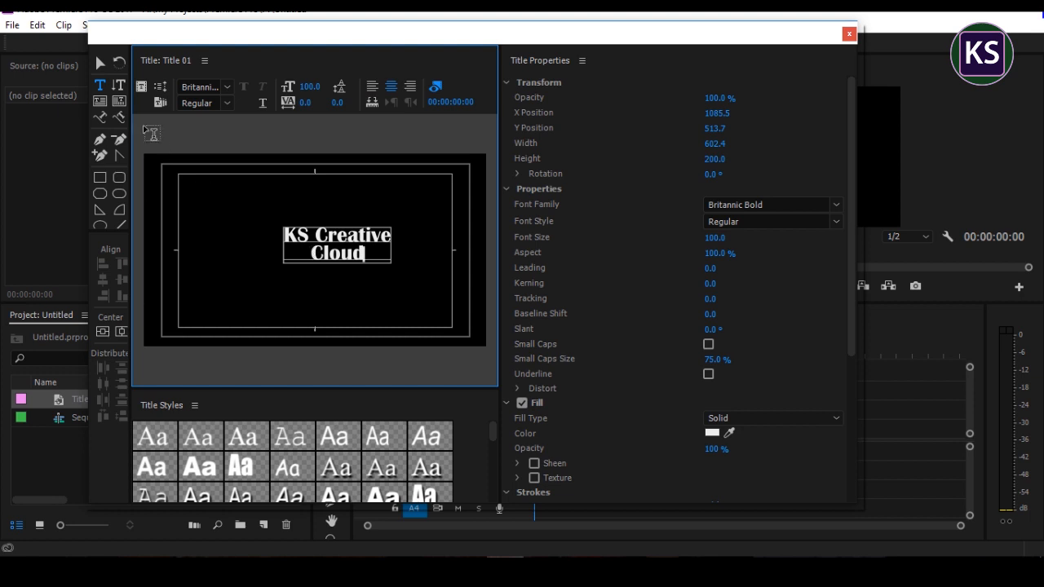
pyautogui.click(99, 64)
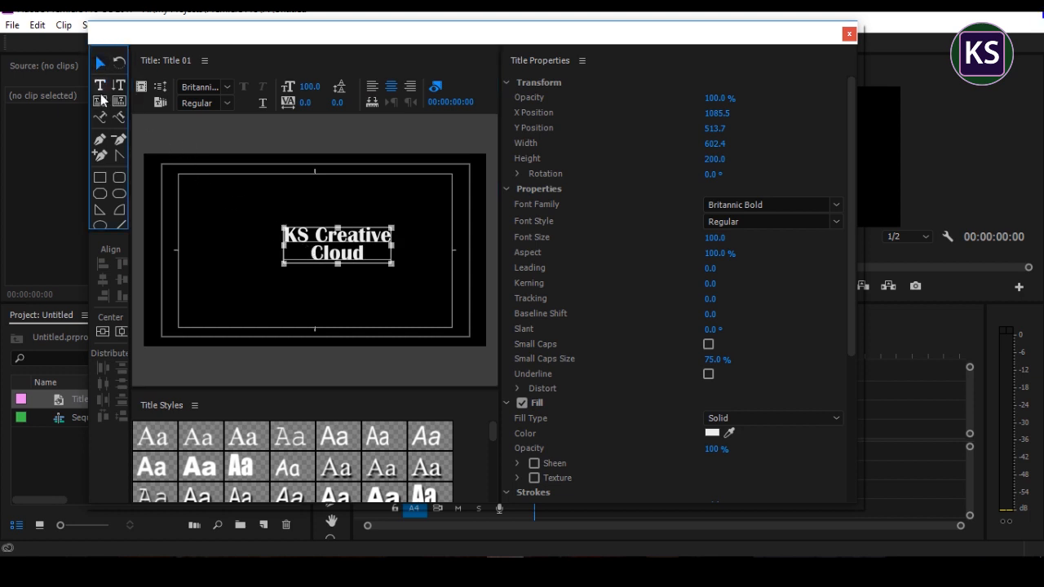
pyautogui.click(209, 229)
# Step: Add a separate text "PRESENT" just below "KS Creative Cloud" and set its font size to 50
pyautogui.click(101, 85)
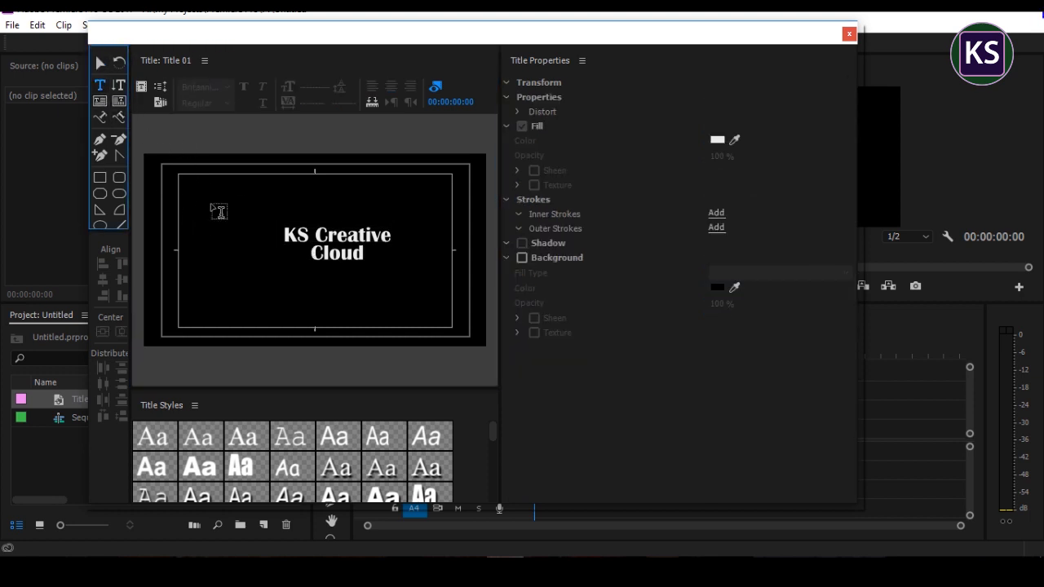
pyautogui.click(289, 272)
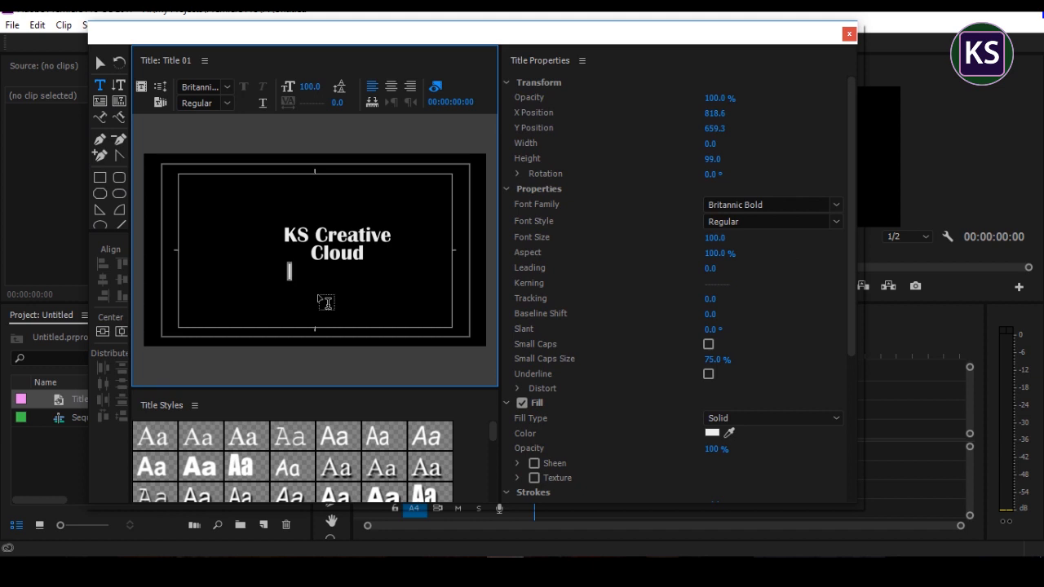
pyautogui.write('P')
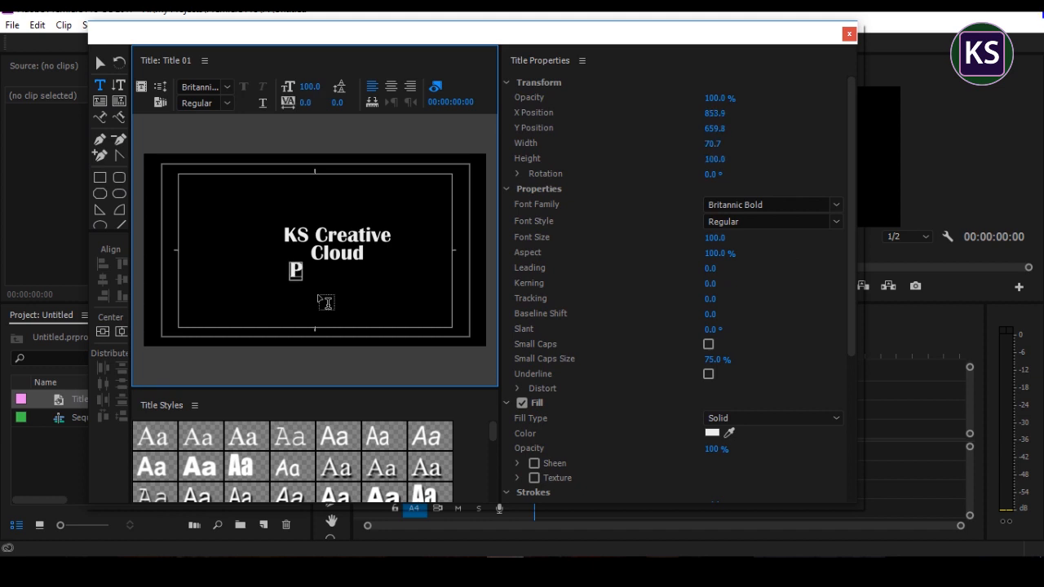
pyautogui.write('RESENT')
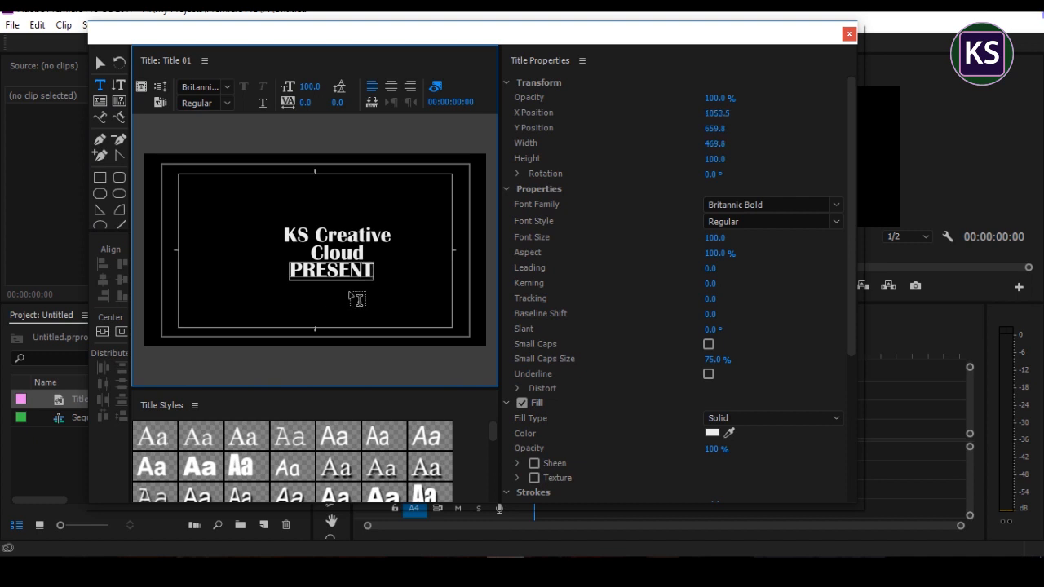
pyautogui.click(313, 86)
pyautogui.write('50')
pyautogui.press('Return')
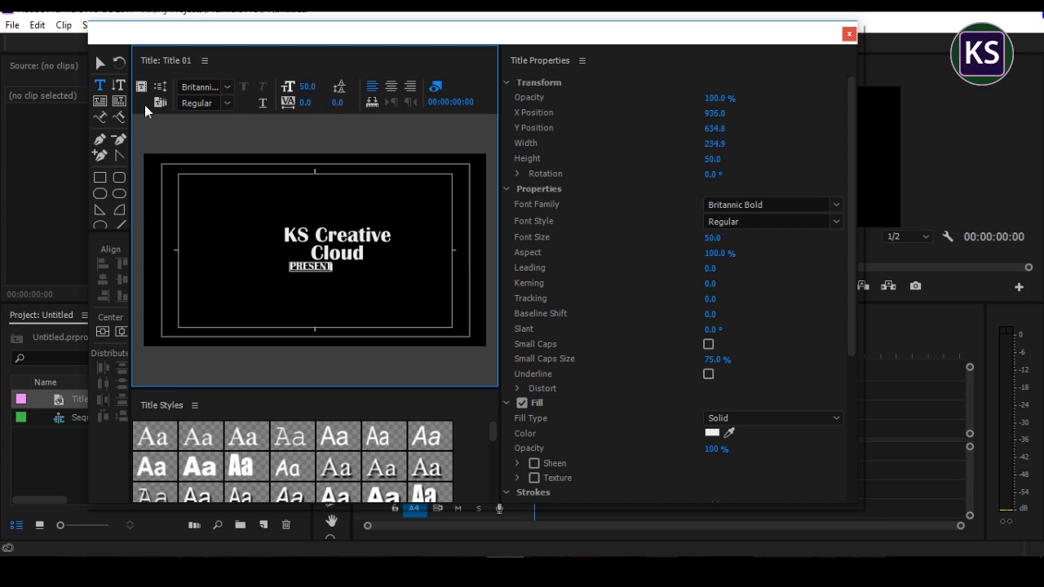
# Step: Center the "PRESENT" text and the "KS Creative Cloud" text horizontally in the frame, one after the other
pyautogui.click(98, 65)
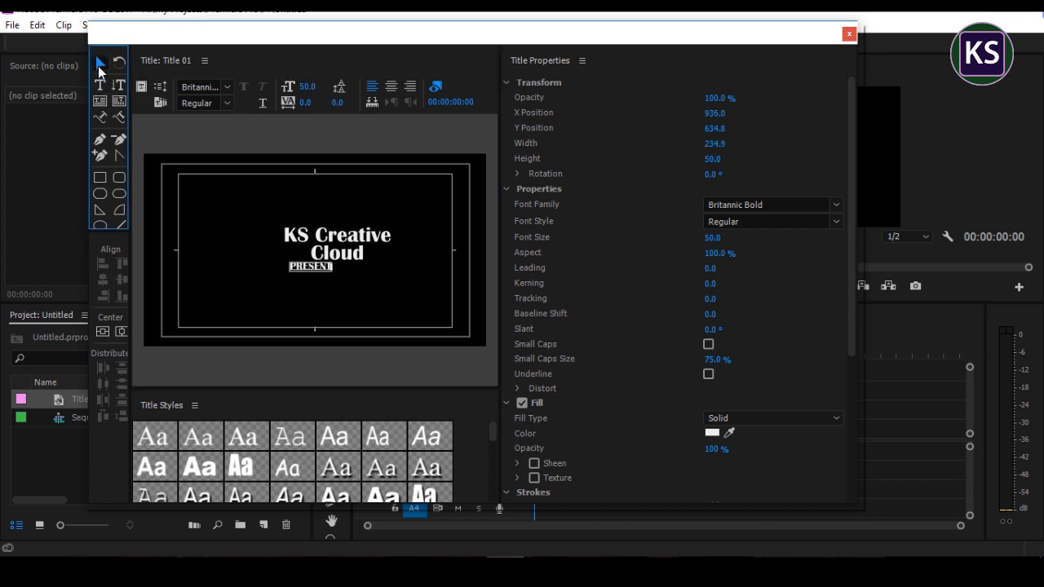
pyautogui.click(120, 331)
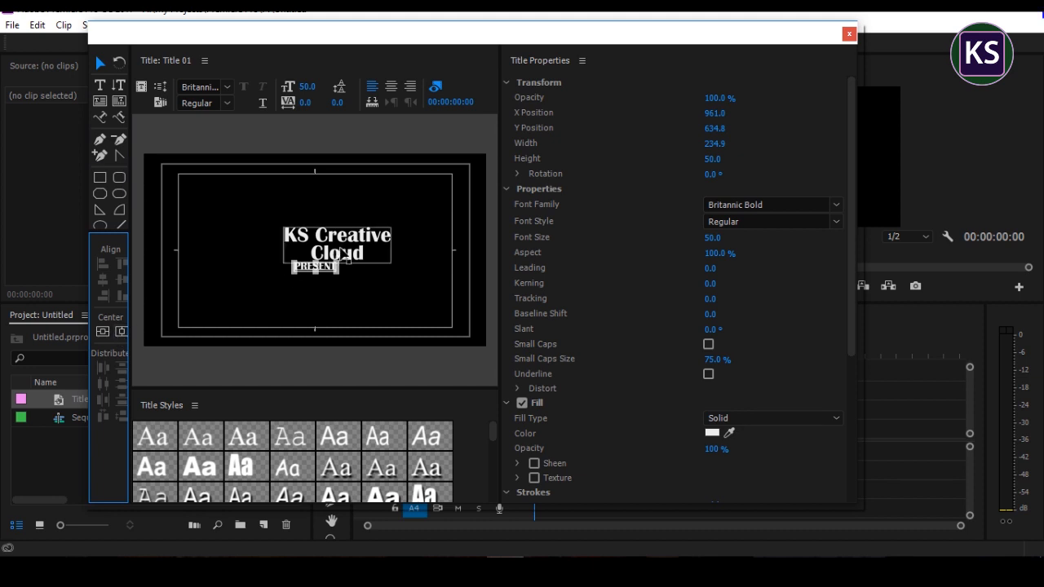
pyautogui.click(339, 248)
pyautogui.click(118, 333)
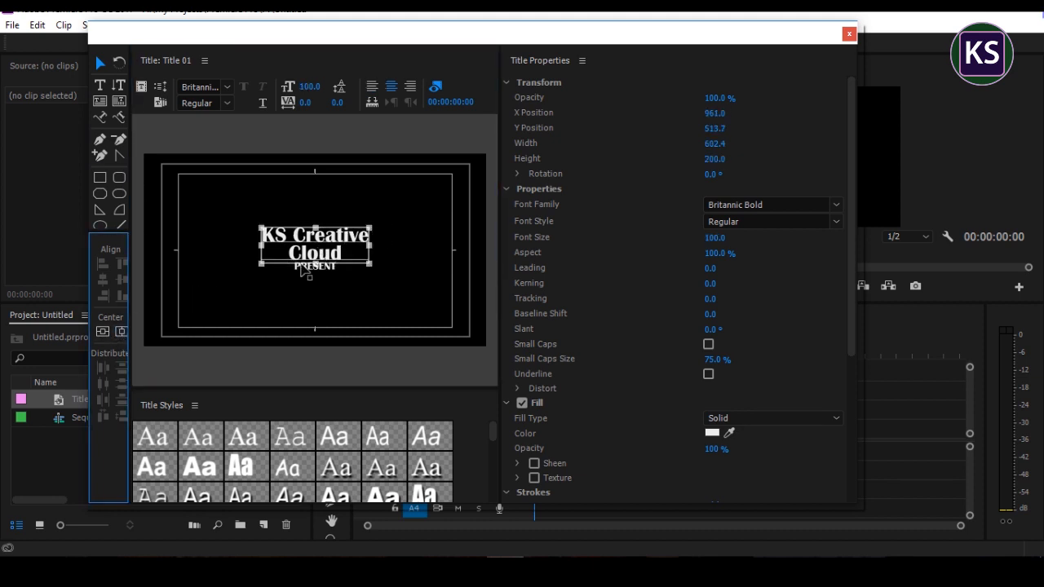
# Step: Select both text objects together, center them horizontally and vertically in the frame, and deselect them
pyautogui.click(356, 288)
pyautogui.click(326, 265)
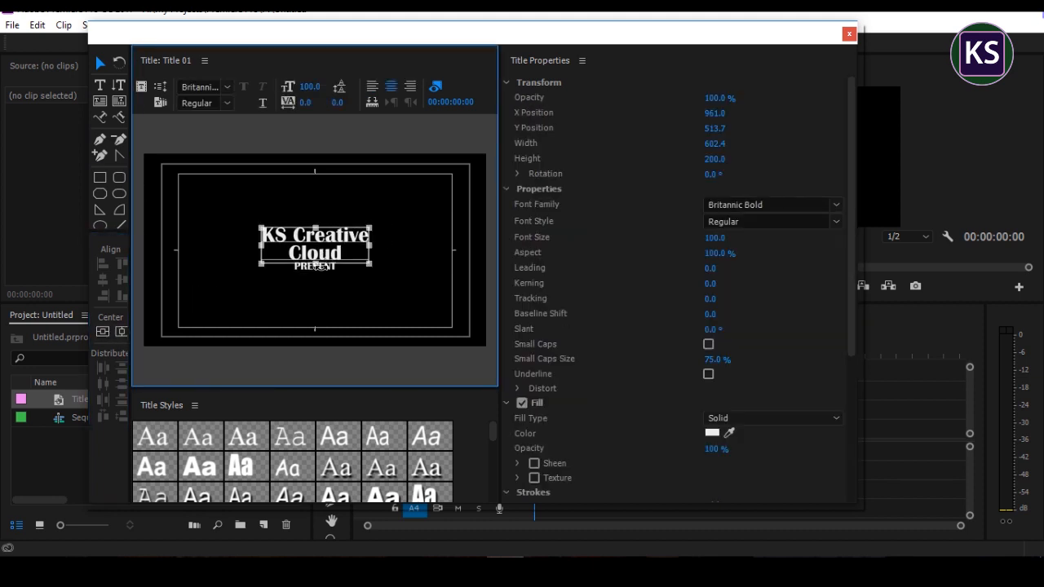
pyautogui.keyDown('shift'); pyautogui.click(323, 269); pyautogui.keyUp('shift')
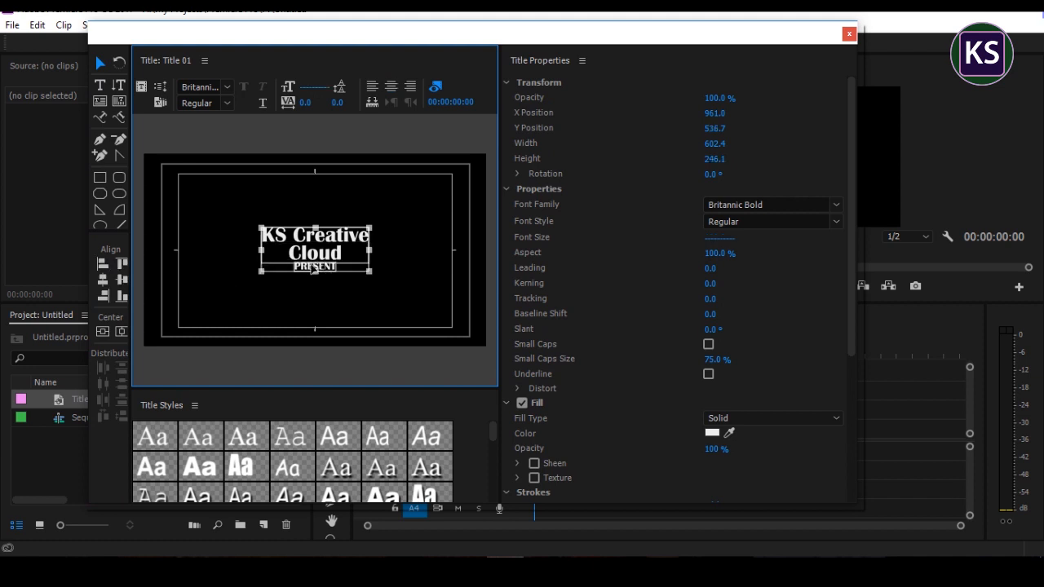
pyautogui.click(123, 333)
pyautogui.click(102, 332)
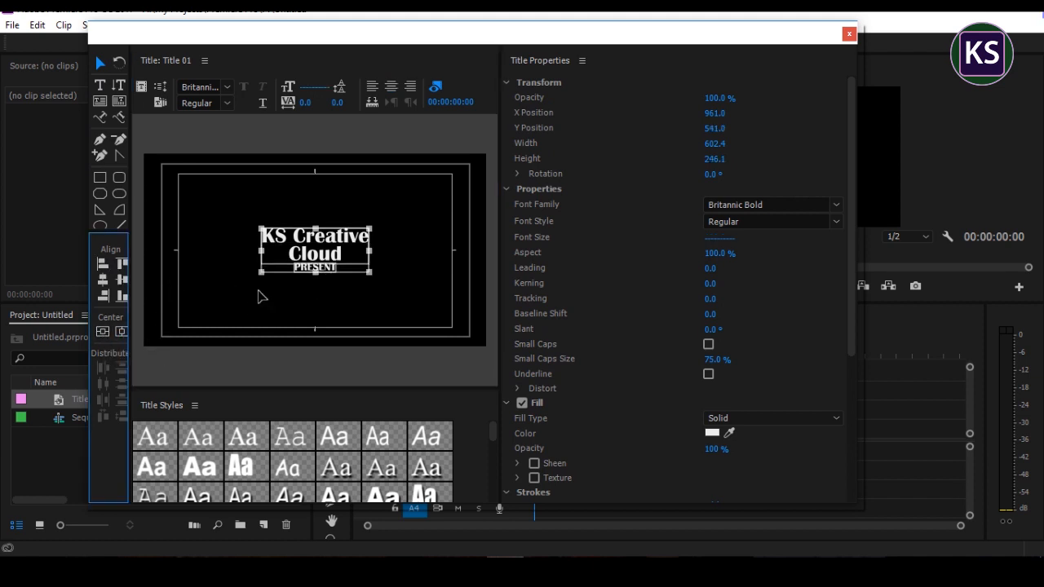
pyautogui.click(346, 301)
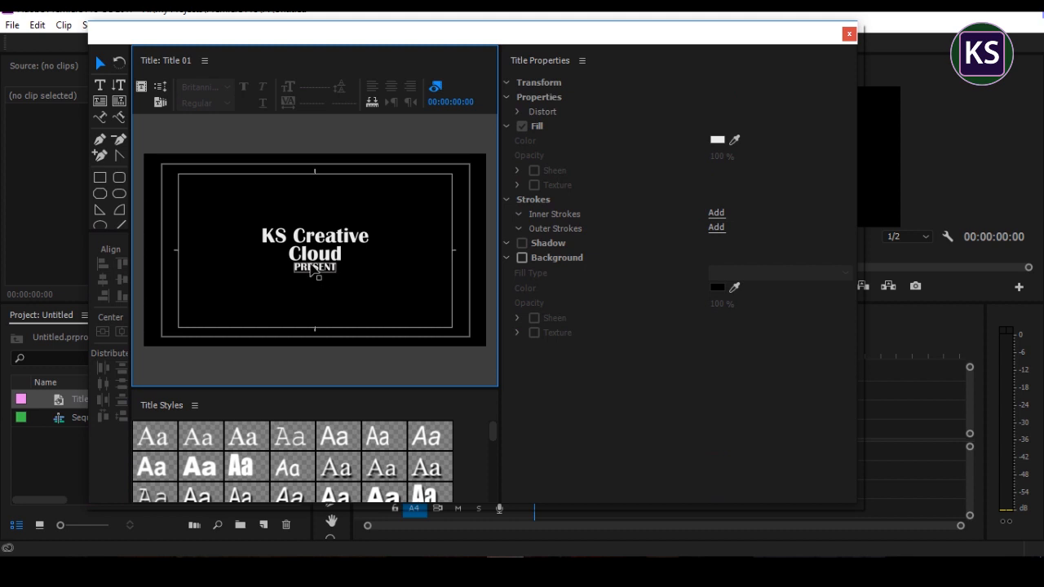
# Step: Close the title editor, place Title 01 at the start of track V1, and extend the clip to about 14 seconds
pyautogui.click(848, 35)
pyautogui.moveTo(59, 399); pyautogui.dragTo(545, 449)
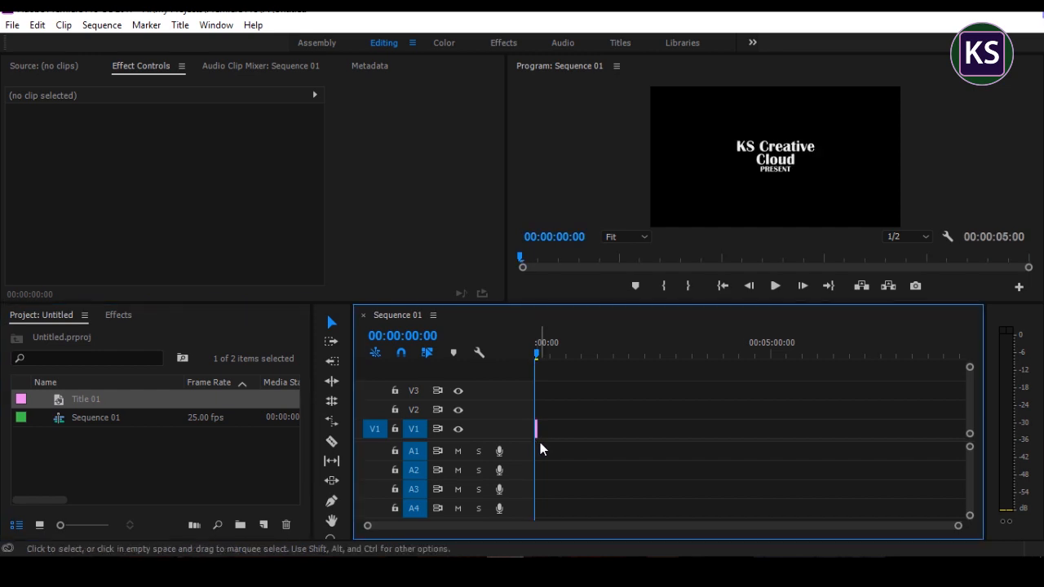
pyautogui.press('=')
pyautogui.press('=')
pyautogui.press('=')
pyautogui.press('=')
pyautogui.moveTo(602, 432); pyautogui.dragTo(713, 432)
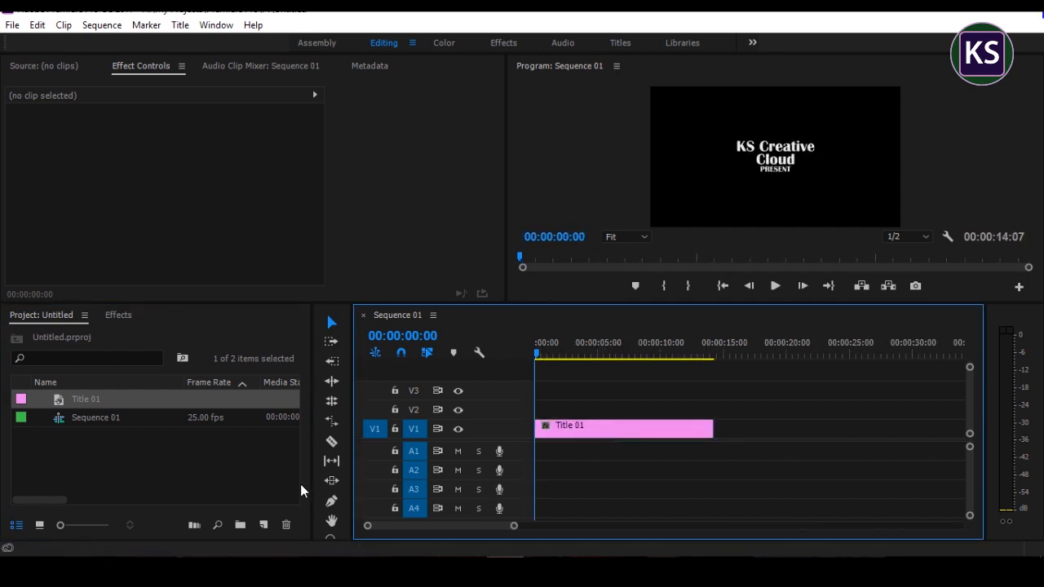
# Step: Import the five stock files into the project: wall texture, letterbox, particles.mov, smoke 1.mp4 and smoke 2.mp4
pyautogui.click(318, 571)
pyautogui.moveTo(560, 179); pyautogui.dragTo(189, 100)
pyautogui.moveTo(191, 109); pyautogui.dragTo(447, 535)
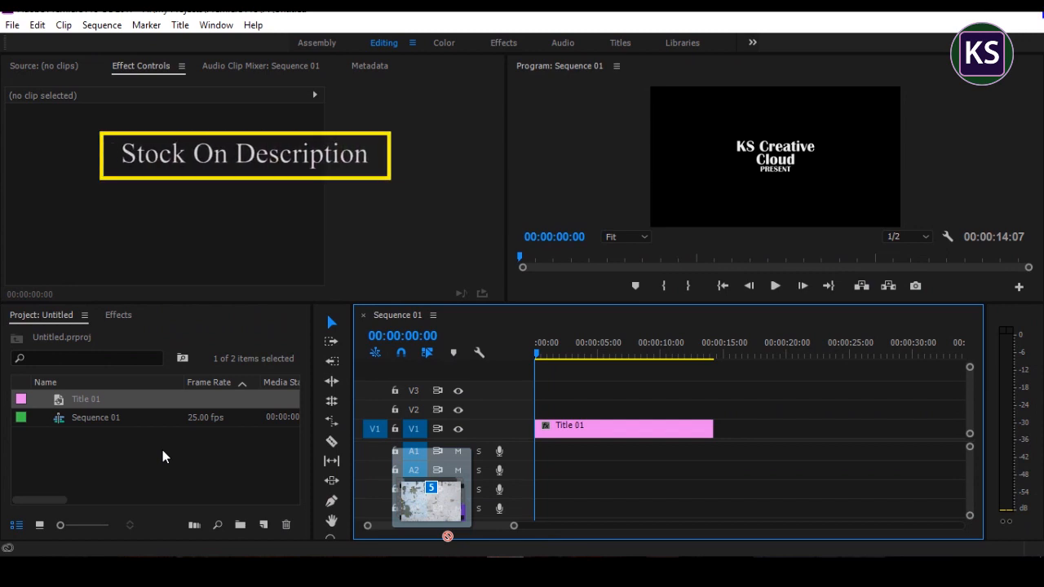
pyautogui.moveTo(162, 449); pyautogui.dragTo(159, 449)
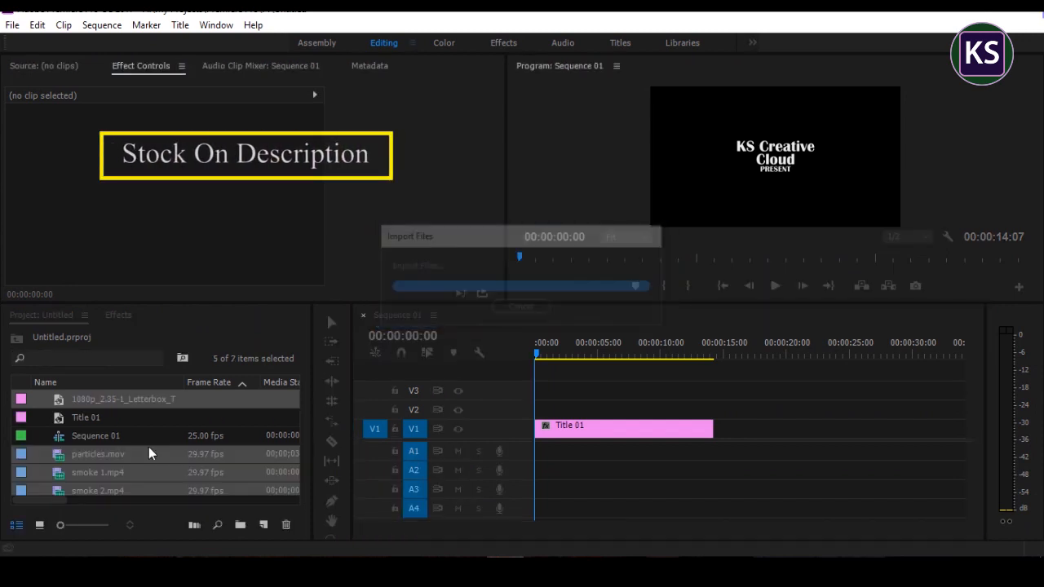
pyautogui.scroll(-1, 130, 436)
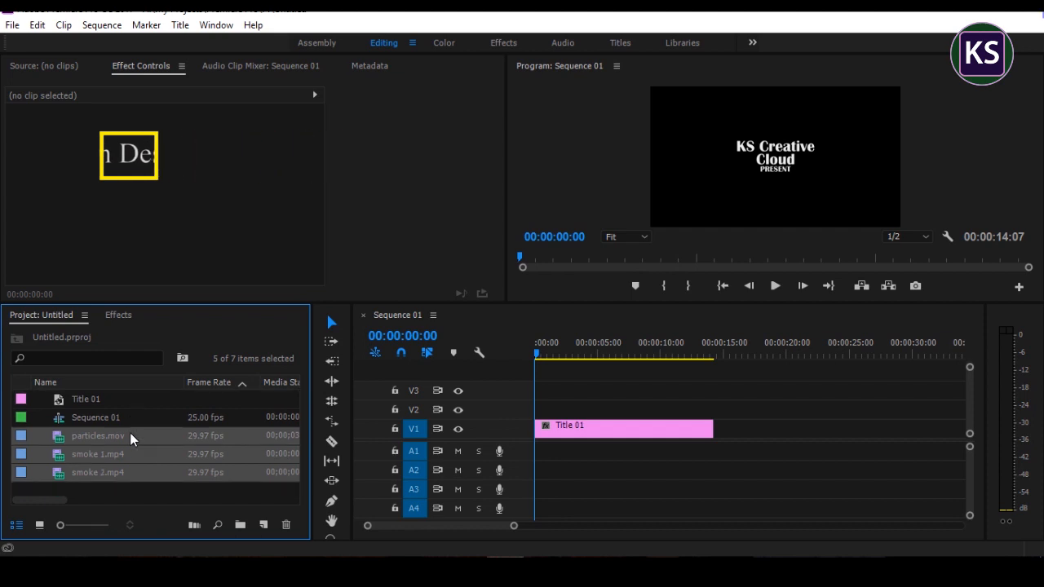
pyautogui.click(135, 487)
# Step: Place the wall texture image on track V2 over the full length of Title 01 and set its scale to 80
pyautogui.scroll(2, 123, 445)
pyautogui.moveTo(118, 400); pyautogui.dragTo(713, 408)
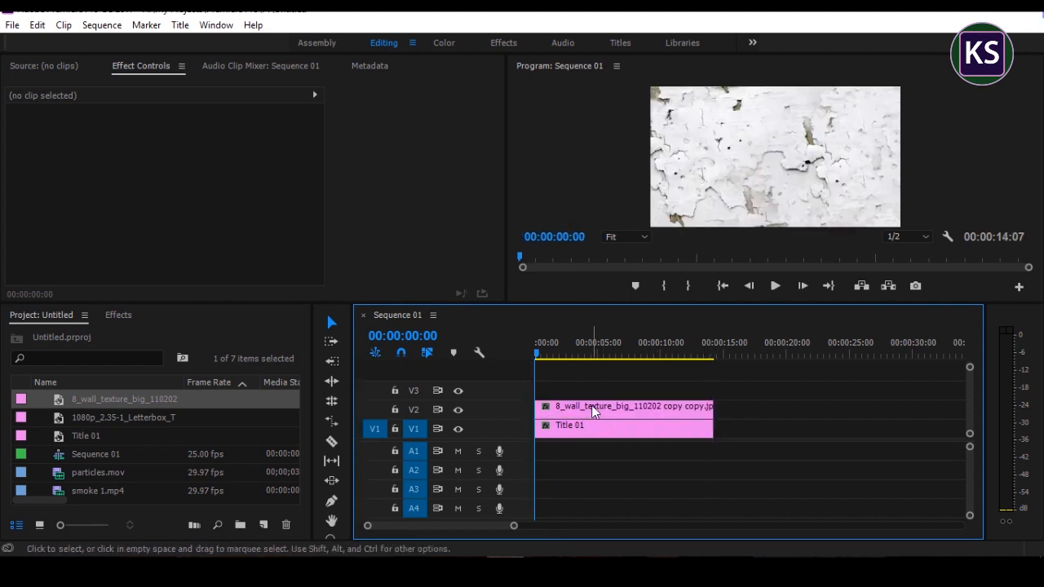
pyautogui.click(595, 408)
pyautogui.moveTo(169, 163); pyautogui.dragTo(153, 163)
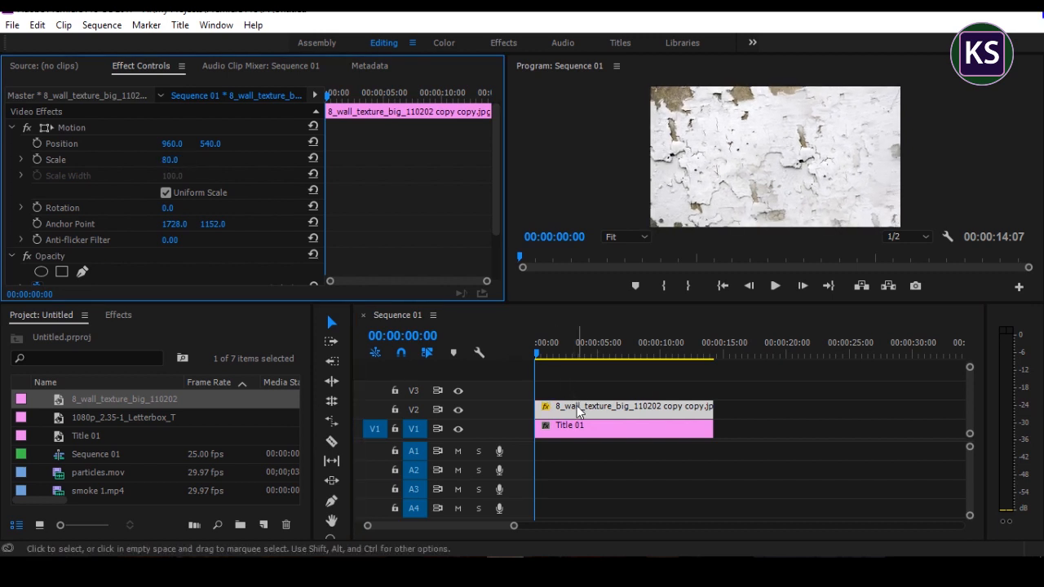
# Step: Find the Tint effect and apply it to the wall texture clip on V2
pyautogui.click(118, 315)
pyautogui.click(83, 335)
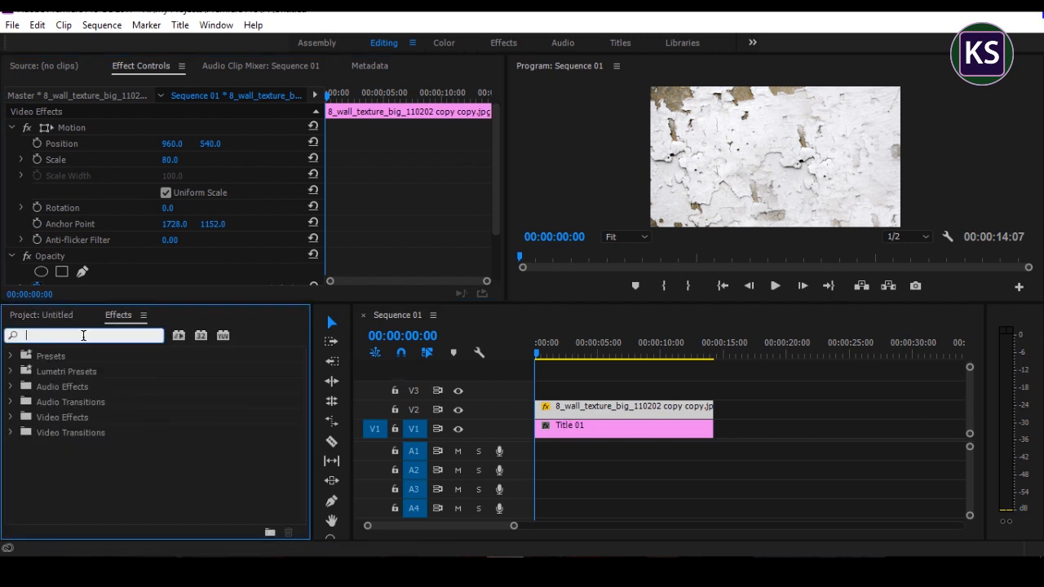
pyautogui.write('tin')
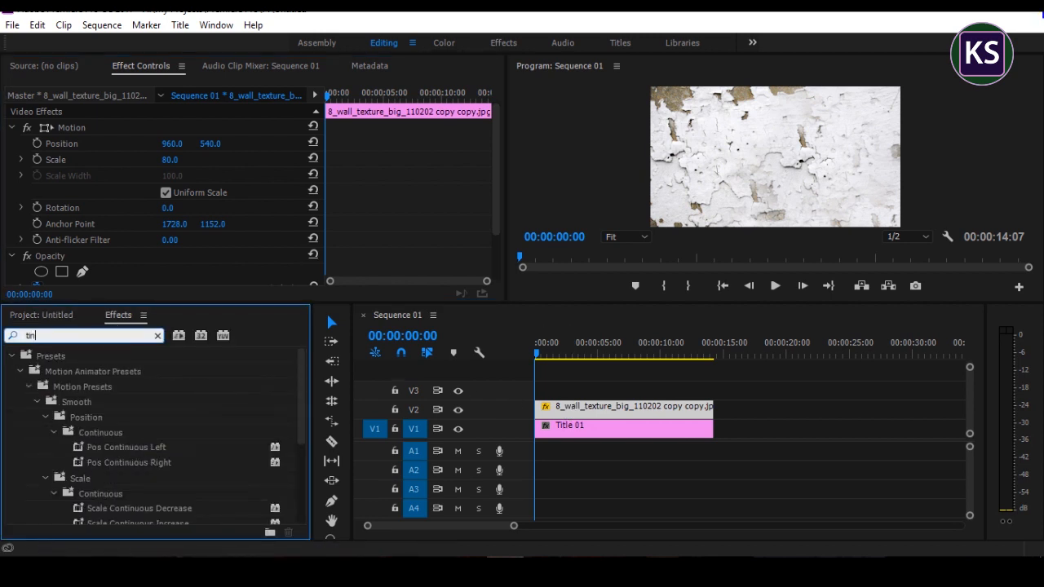
pyautogui.scroll(-5, 85, 412)
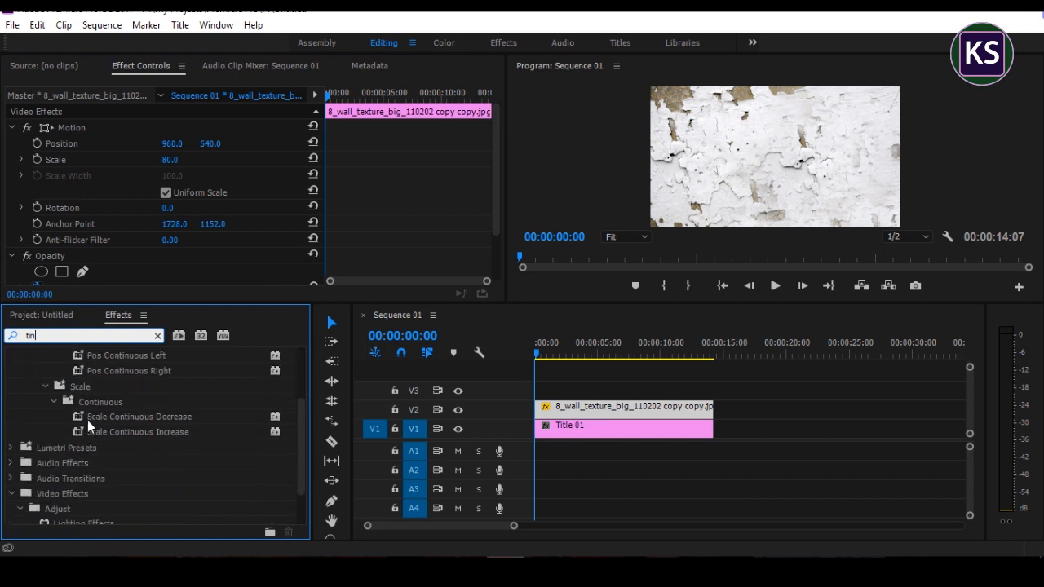
pyautogui.moveTo(65, 507); pyautogui.dragTo(569, 414)
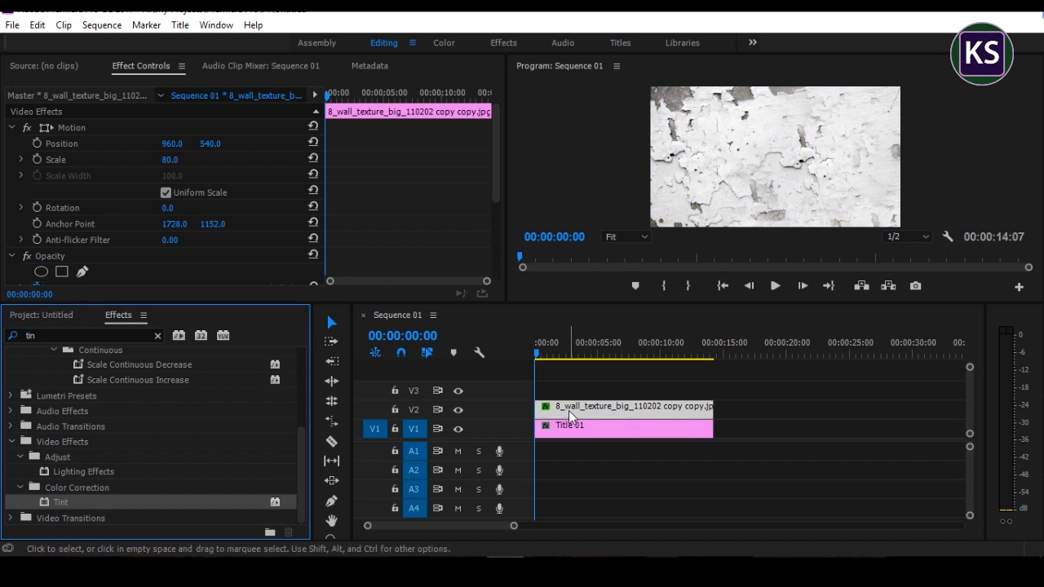
# Step: Find the RGB Curves effect and apply it to the wall texture clip on V2
pyautogui.click(14, 336)
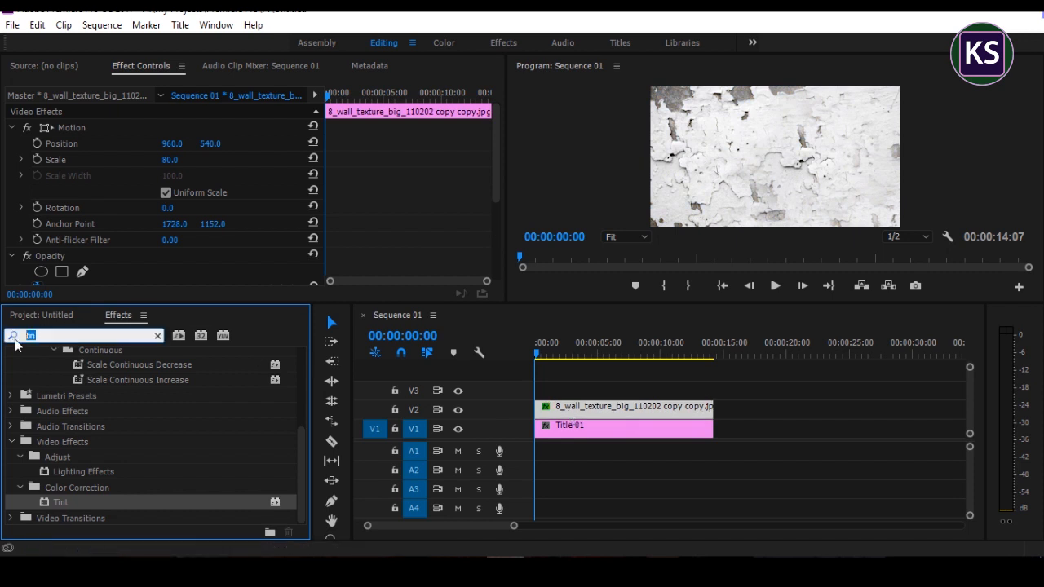
pyautogui.write('rgb')
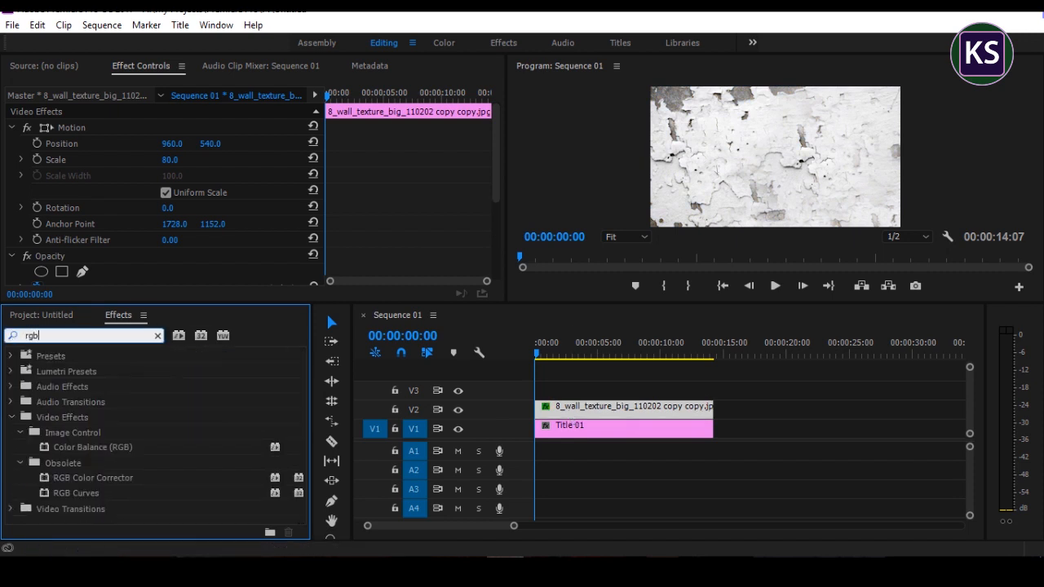
pyautogui.moveTo(81, 494); pyautogui.dragTo(601, 412)
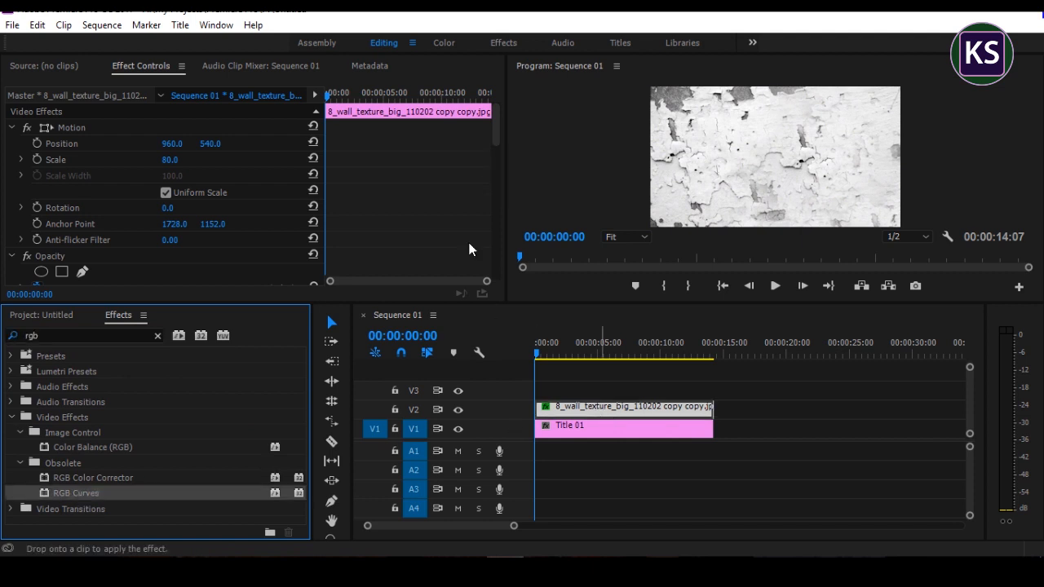
pyautogui.moveTo(494, 139); pyautogui.dragTo(470, 220)
pyautogui.scroll(-1, 415, 214)
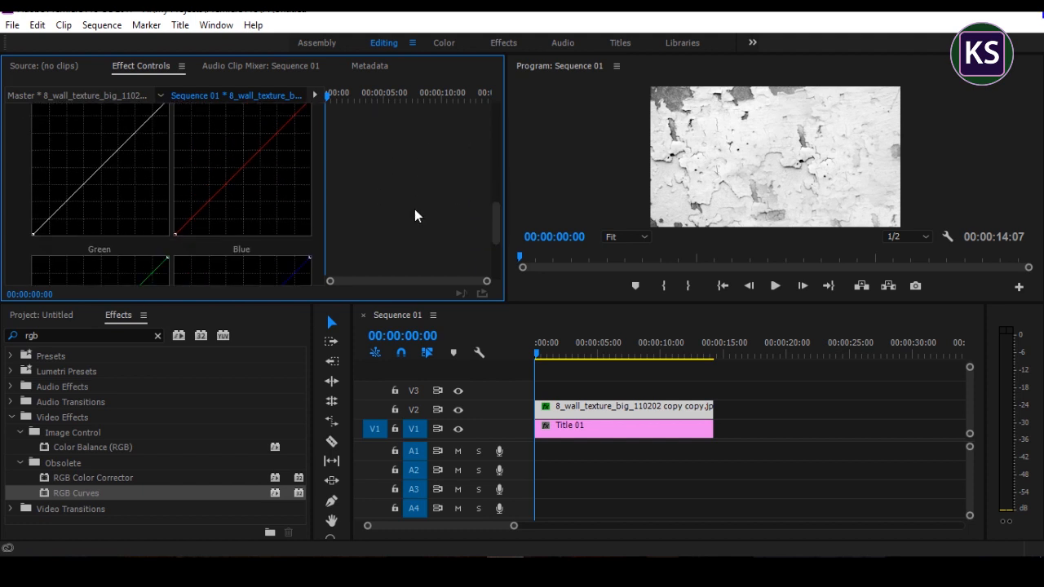
# Step: Raise the contrast of the wall texture by moving the Master curve's black point horizontally to about 60% of the graph's width
pyautogui.moveTo(33, 232); pyautogui.dragTo(116, 234)
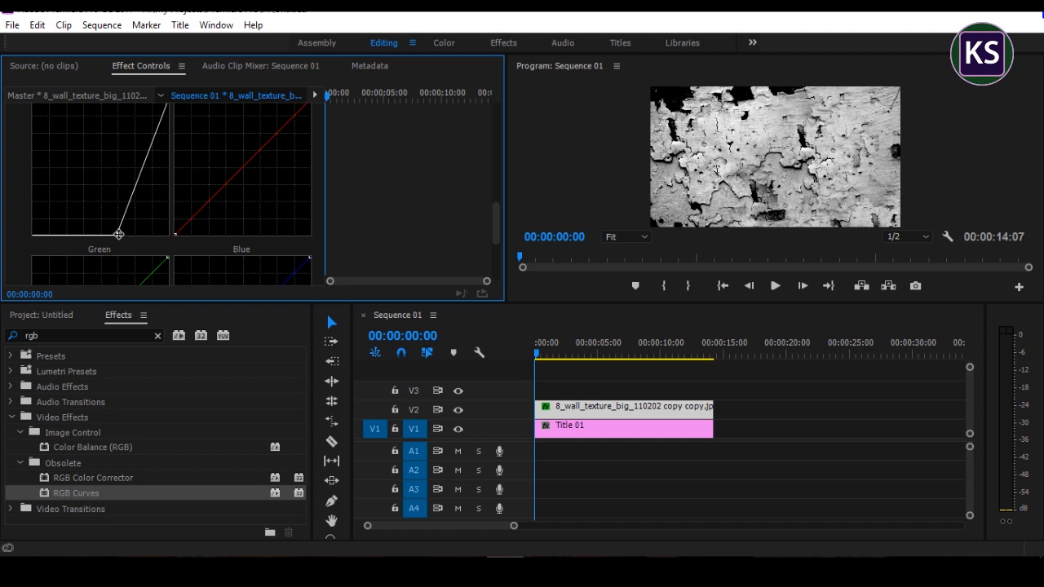
pyautogui.scroll(1, 439, 202)
pyautogui.scroll(1, 439, 201)
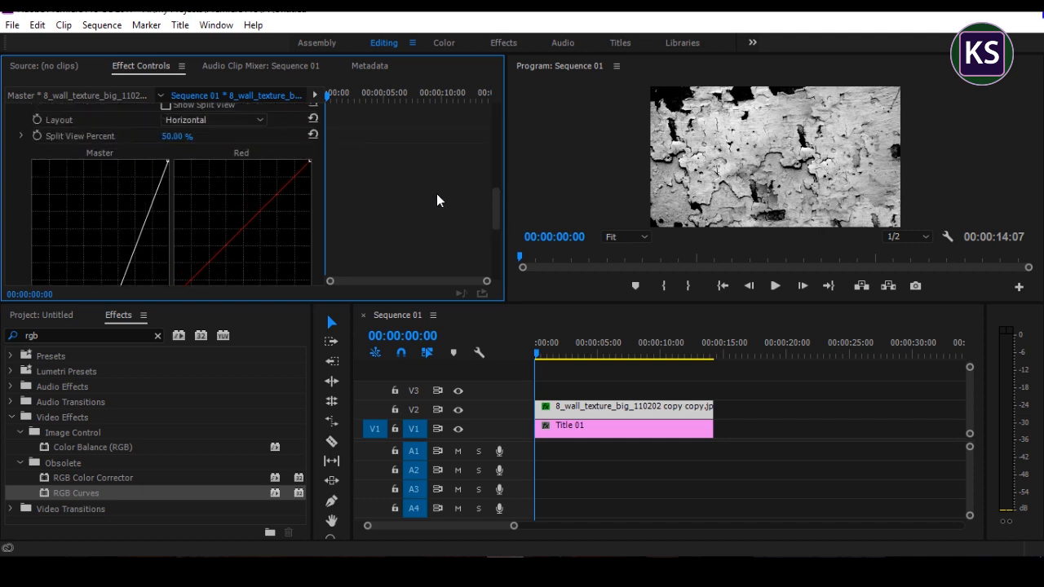
pyautogui.scroll(-1, 452, 204)
pyautogui.scroll(3, 450, 203)
pyautogui.scroll(3, 436, 221)
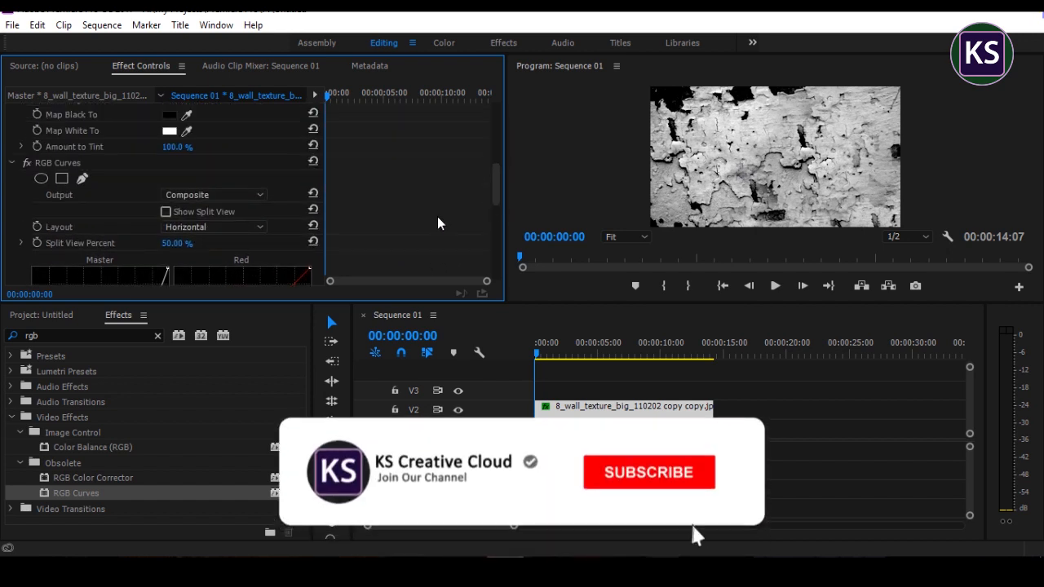
pyautogui.scroll(-1, 458, 197)
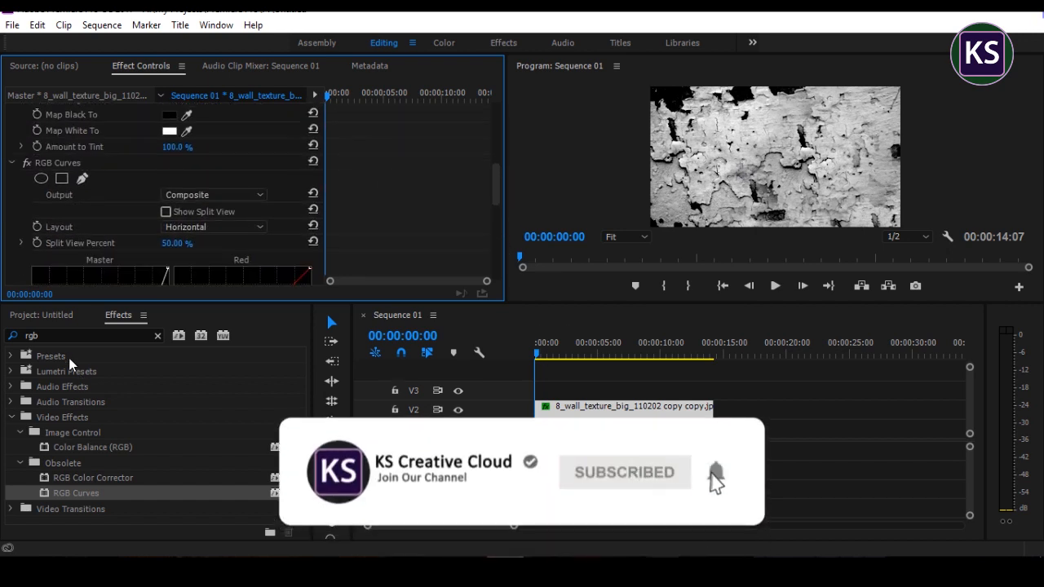
# Step: Find the Track Matte Key effect and apply it to the Title 01 clip on V1
pyautogui.click(17, 340)
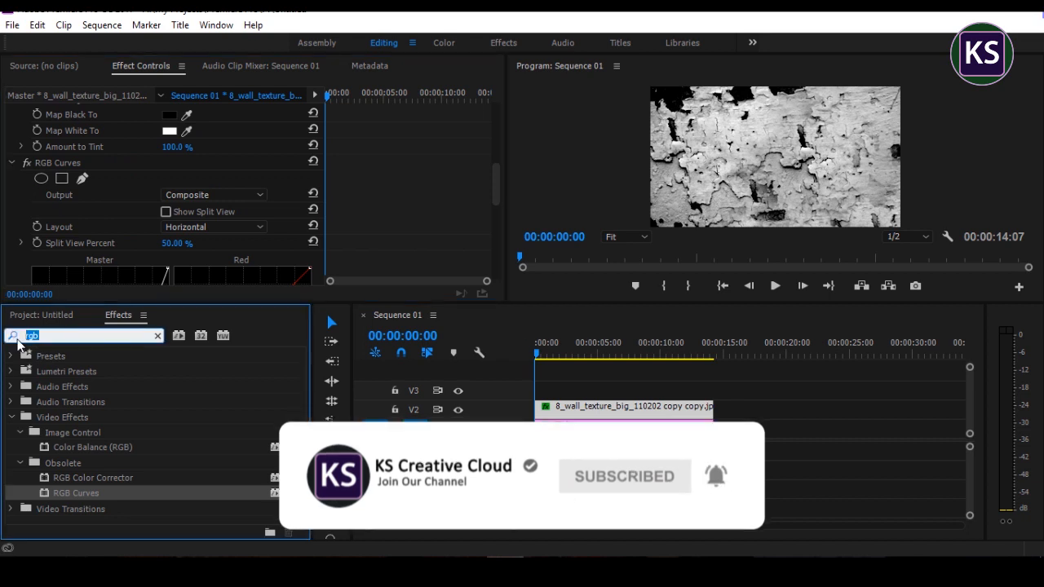
pyautogui.write('trac')
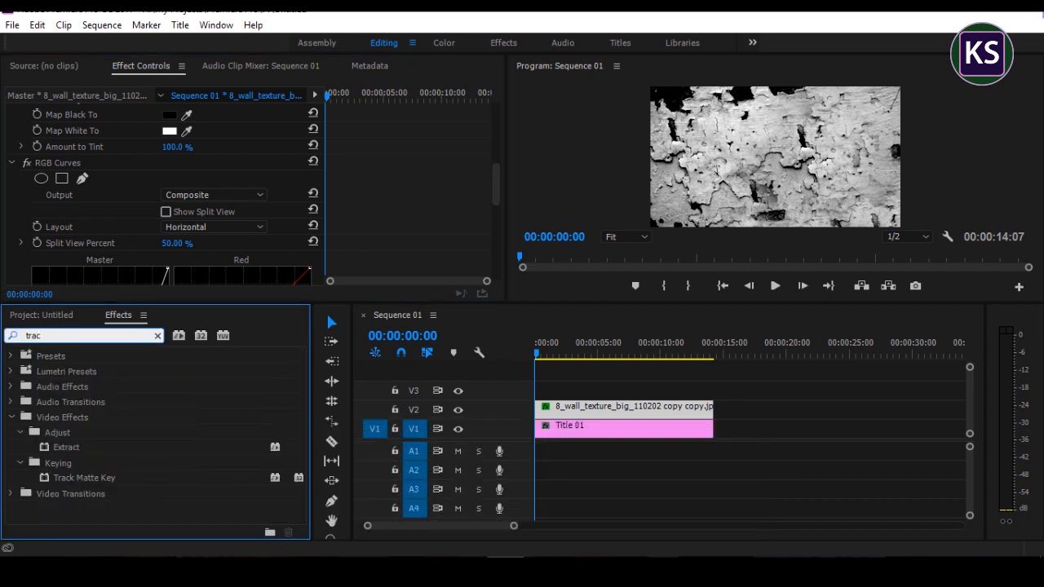
pyautogui.moveTo(89, 476); pyautogui.dragTo(558, 430)
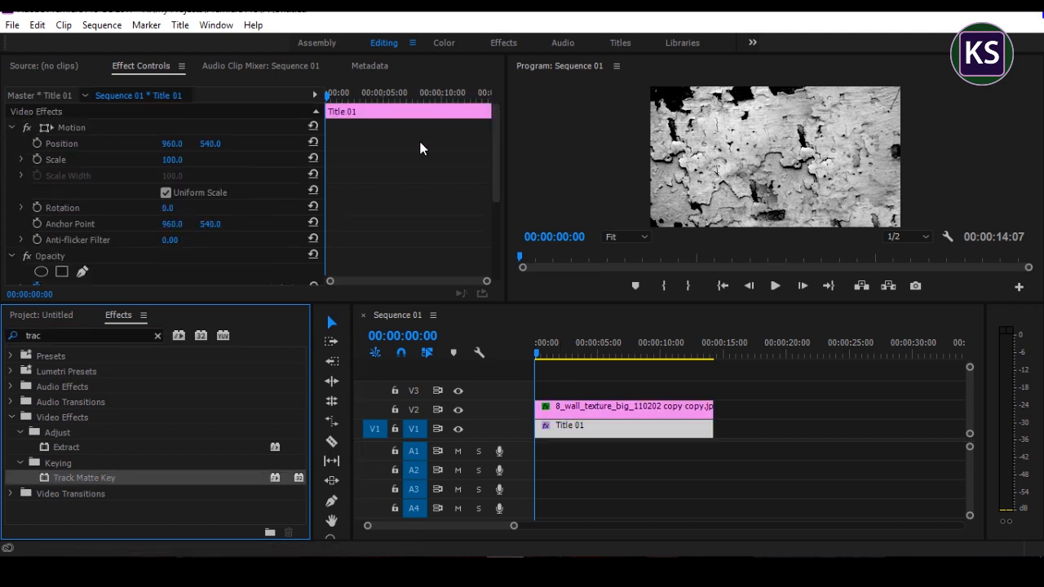
# Step: Set Title 01's Track Matte Key to composite using Matte Luma with Video 2 as the matte
pyautogui.scroll(-5, 420, 148)
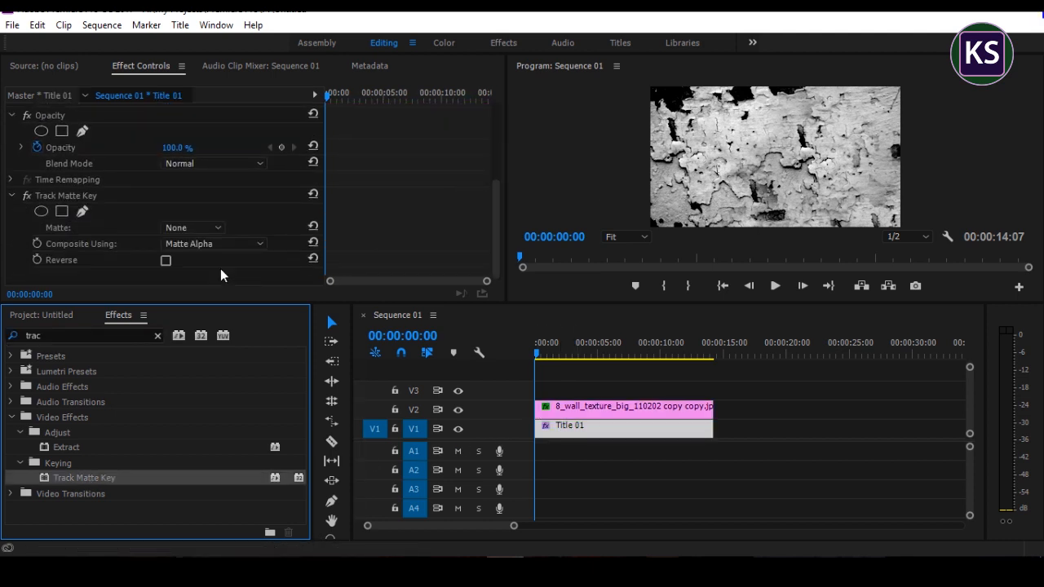
pyautogui.click(207, 246)
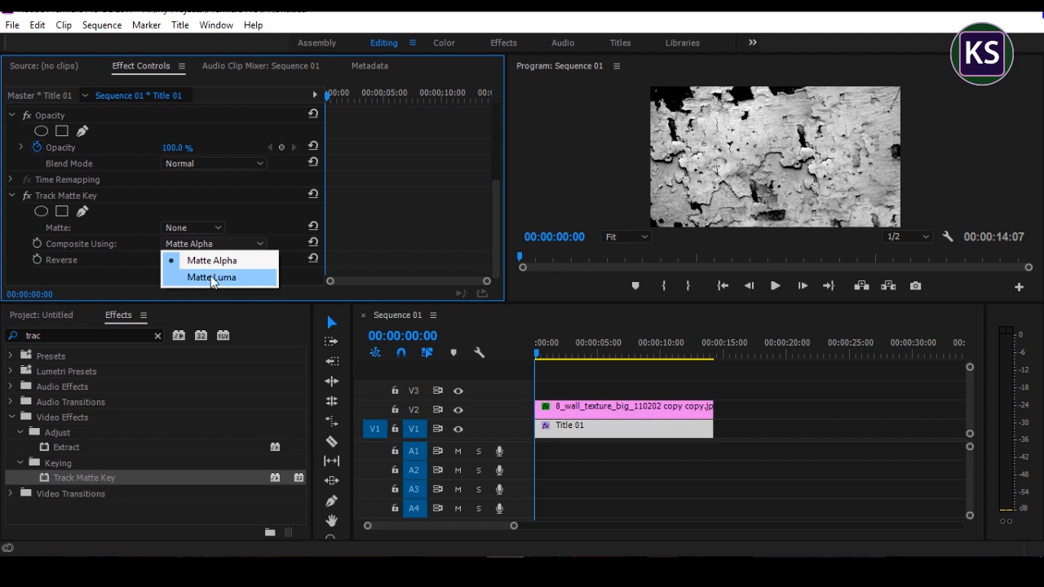
pyautogui.click(211, 278)
pyautogui.click(186, 227)
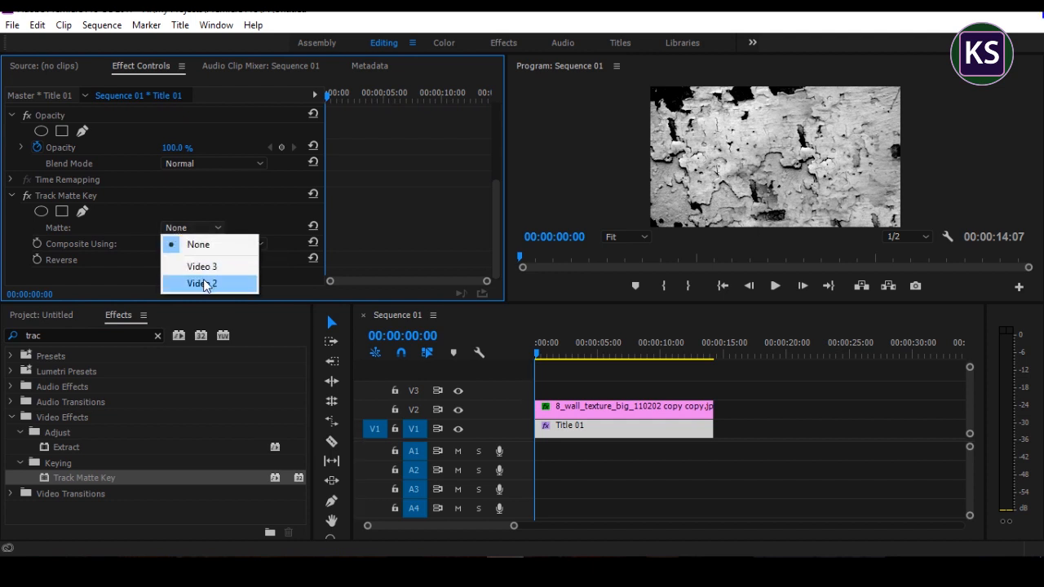
pyautogui.click(205, 284)
pyautogui.moveTo(540, 359); pyautogui.dragTo(510, 366)
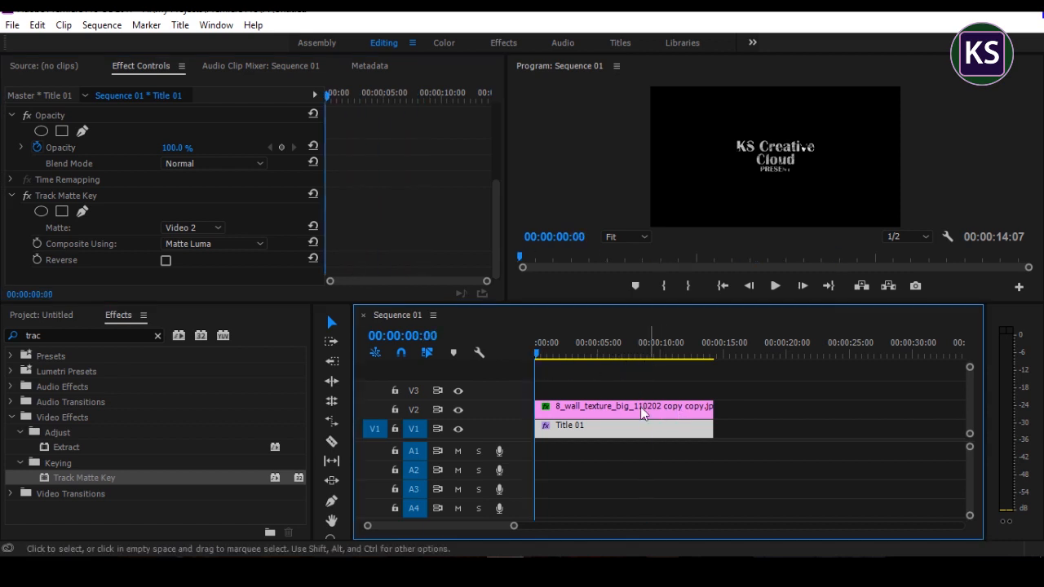
# Step: Nest the wall texture and Title 01 clips together into a sequence named Text
pyautogui.moveTo(706, 481); pyautogui.dragTo(607, 405)
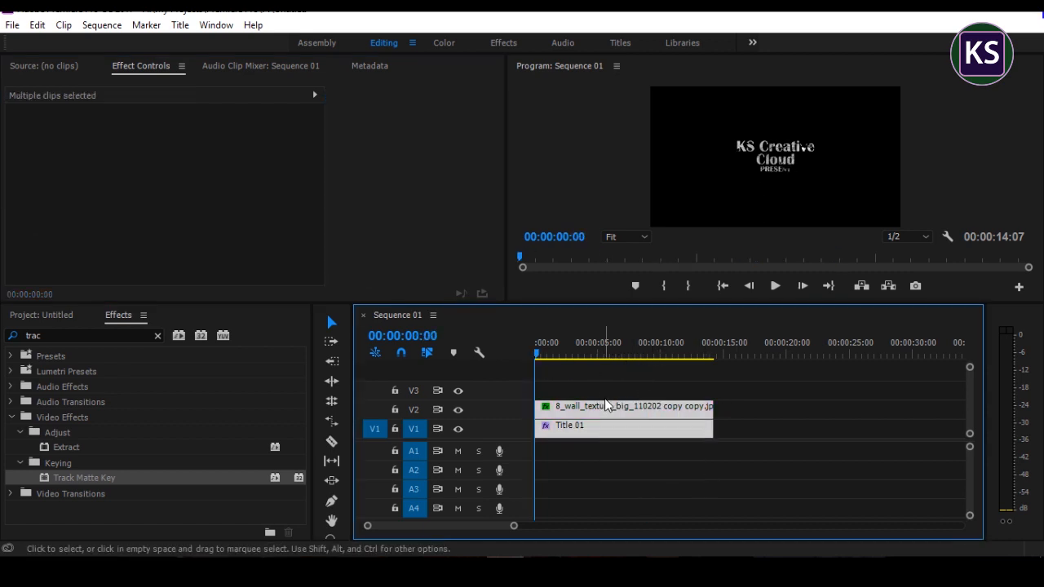
pyautogui.rightClick(612, 416)
pyautogui.click(632, 351)
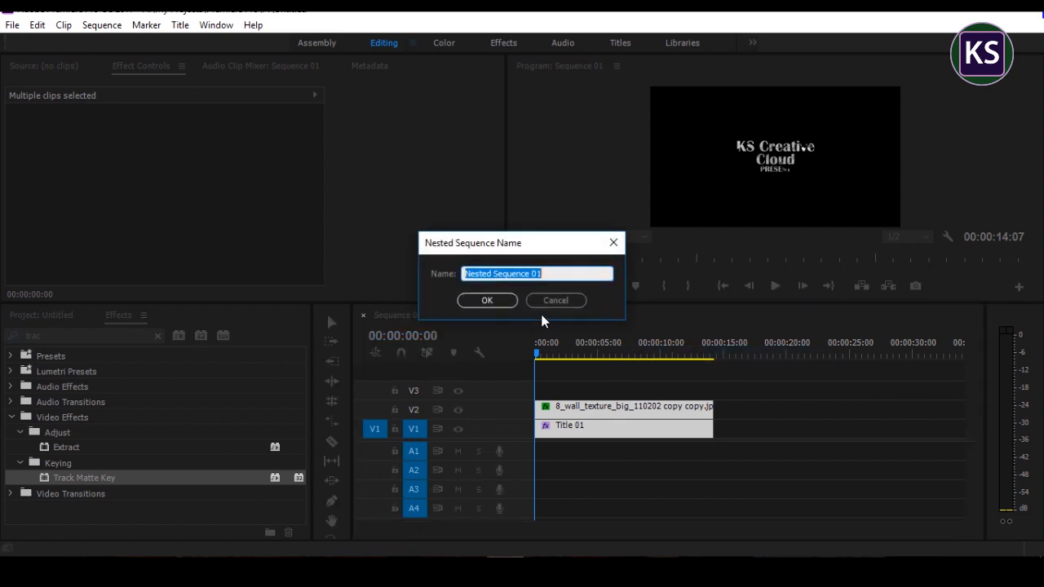
pyautogui.write('T')
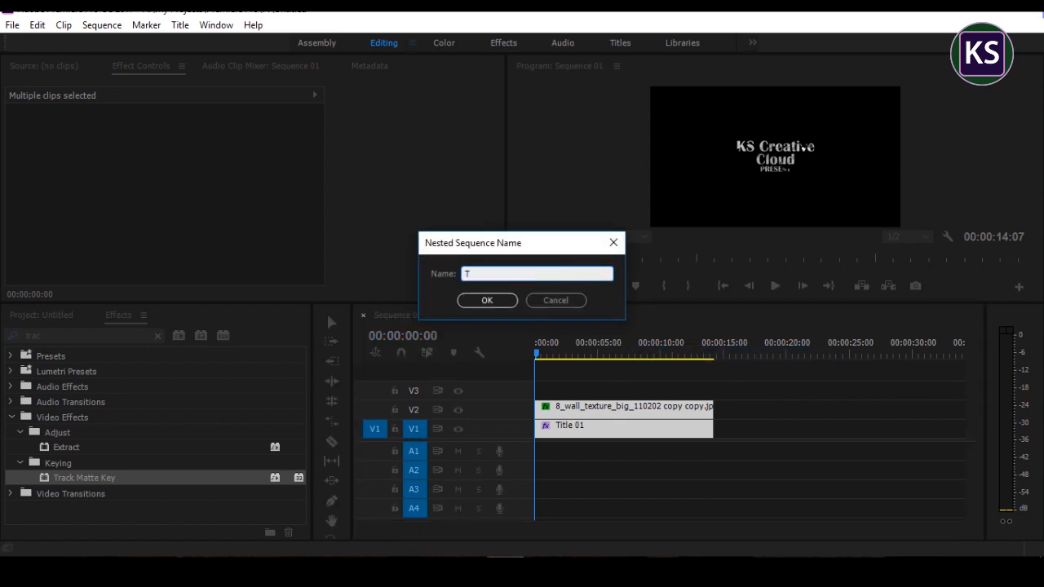
pyautogui.write('ext')
pyautogui.click(468, 301)
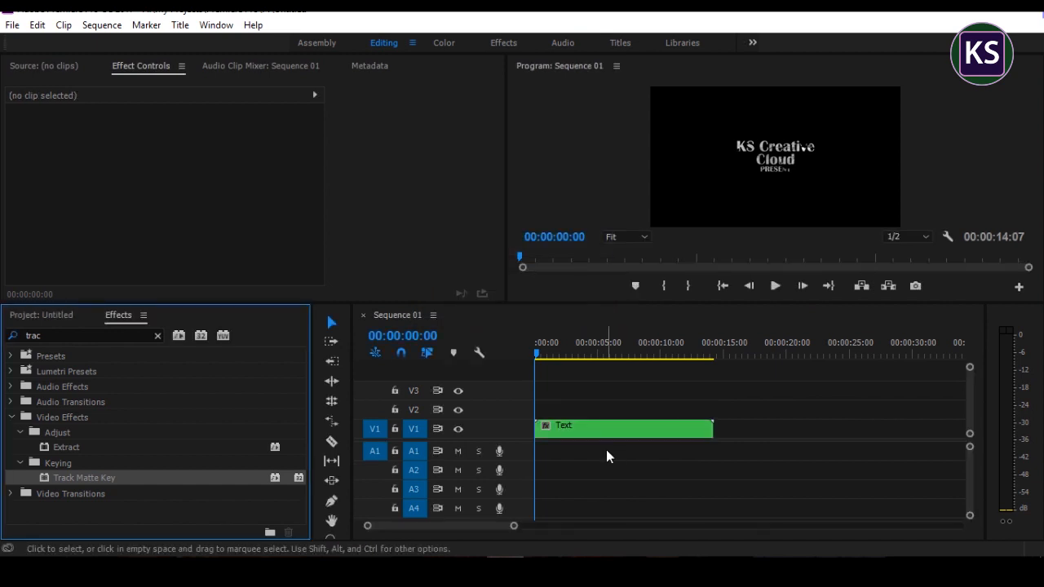
# Step: Place smoke 1.mp4 on track V2 above the Text clip, starting at the beginning of the sequence
pyautogui.click(53, 319)
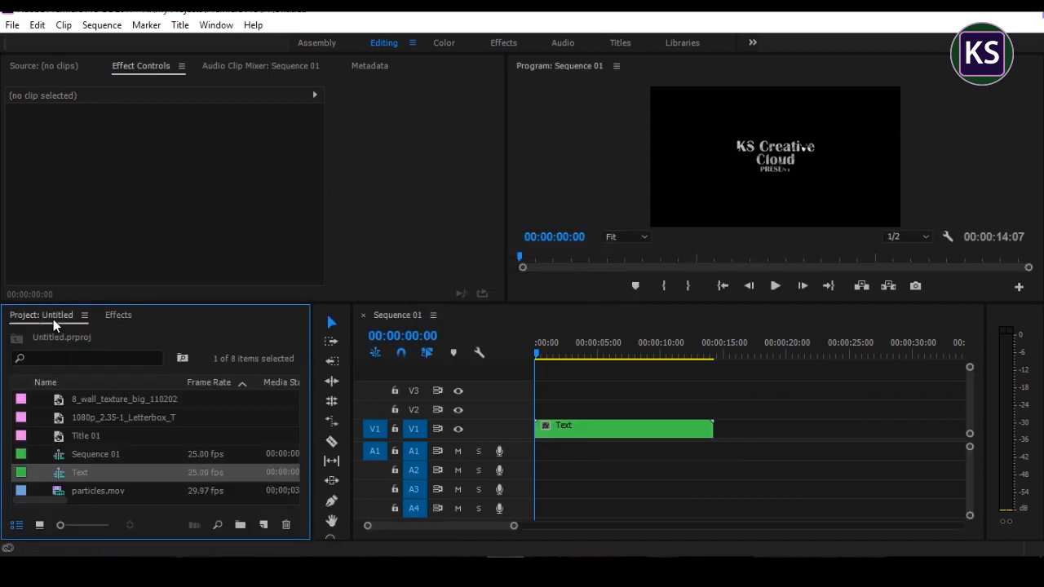
pyautogui.scroll(-3, 123, 431)
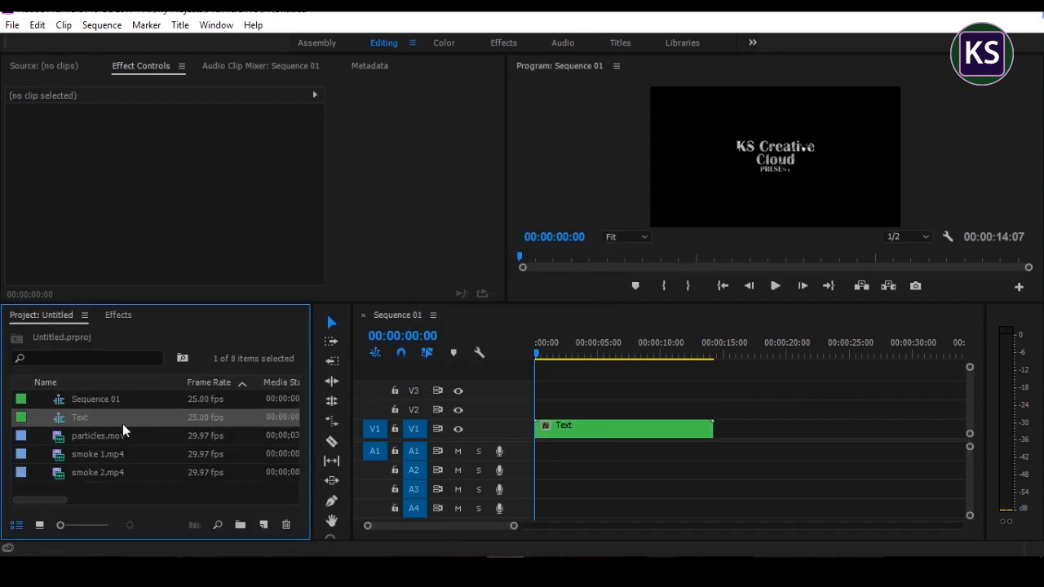
pyautogui.moveTo(108, 456); pyautogui.dragTo(591, 418)
# Step: Unlink and delete the audio of smoke 1.mp4, and trim the Text clip's end to match the smoke clip
pyautogui.click(575, 420)
pyautogui.rightClick(573, 420)
pyautogui.click(620, 270)
pyautogui.click(581, 466)
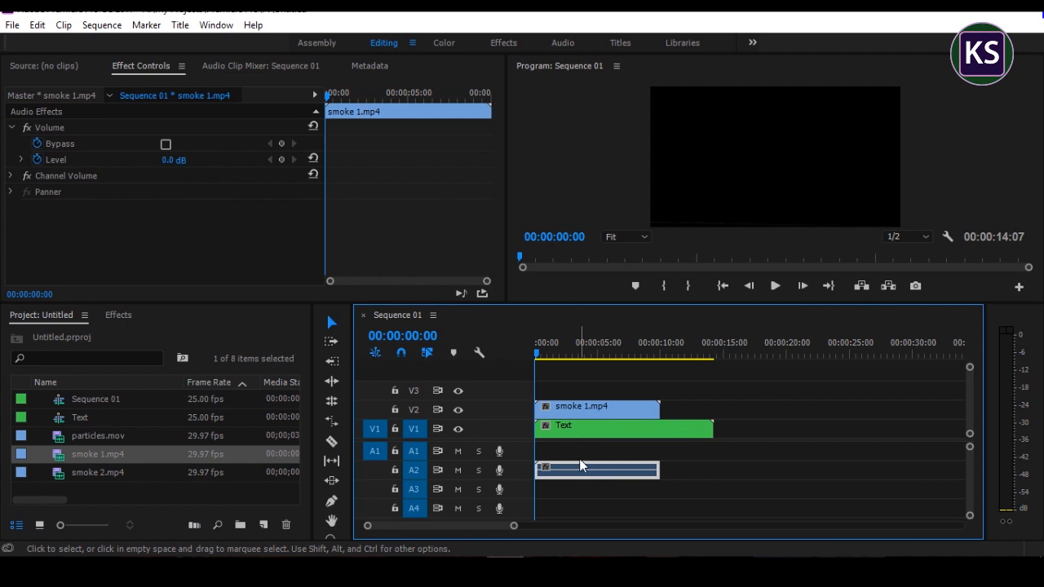
pyautogui.press('Delete')
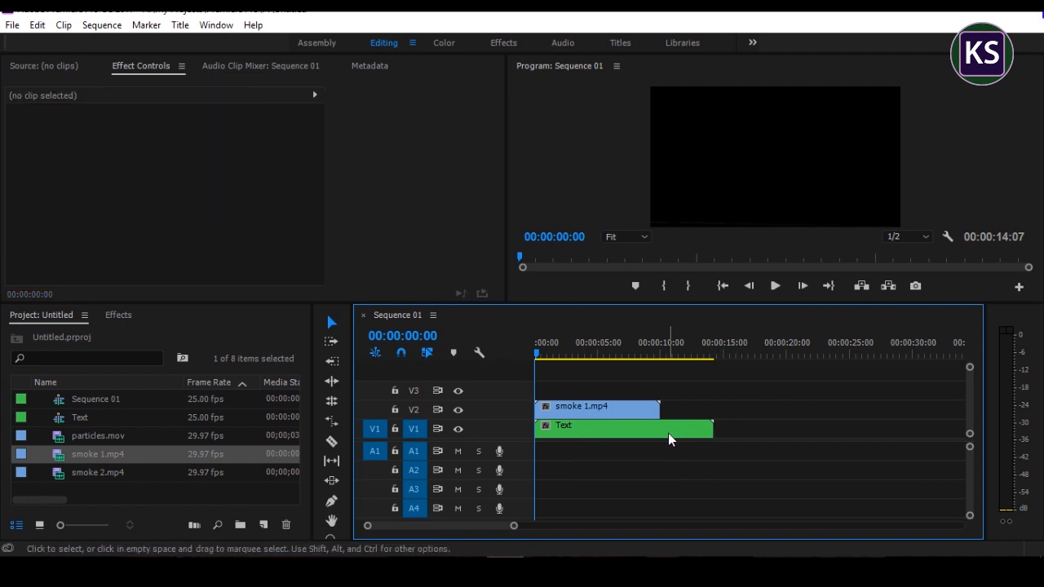
pyautogui.moveTo(713, 428); pyautogui.dragTo(659, 426)
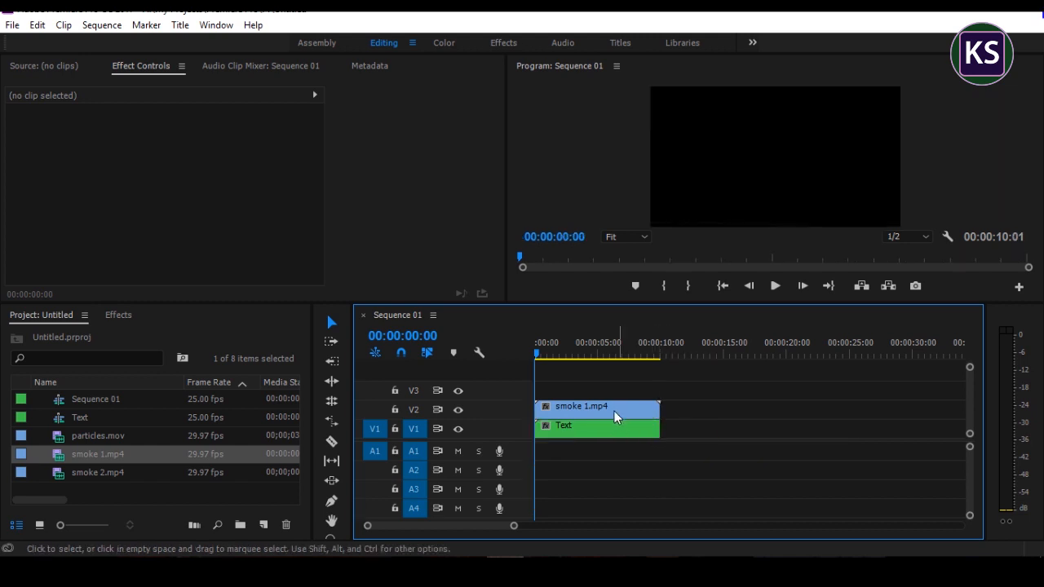
# Step: Set the blend mode of the smoke 1.mp4 clip to Screen, previewing at 00:00:02:06 where the smoke is visible
pyautogui.moveTo(537, 360); pyautogui.dragTo(561, 356)
pyautogui.click(562, 406)
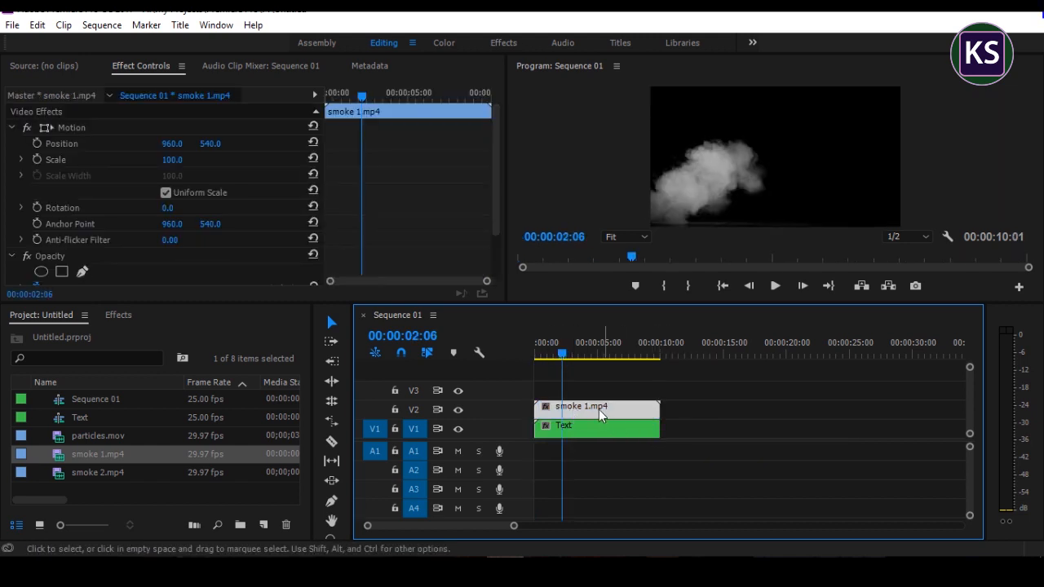
pyautogui.scroll(-3, 481, 221)
pyautogui.click(245, 243)
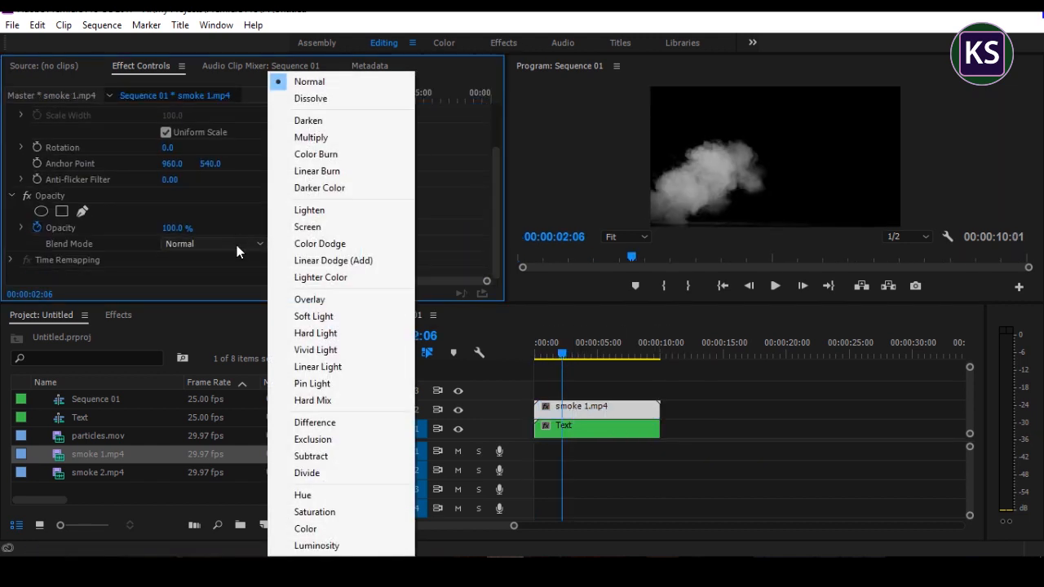
pyautogui.click(328, 228)
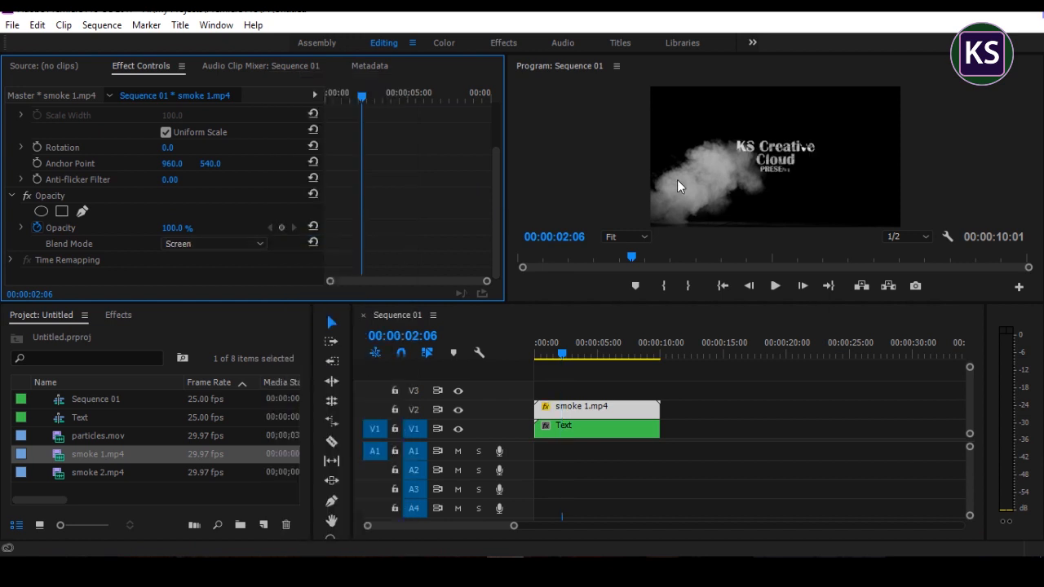
# Step: Move the smoke 1.mp4 image over the title text, to a position of about 1558.9, 182.0
pyautogui.scroll(3, 390, 194)
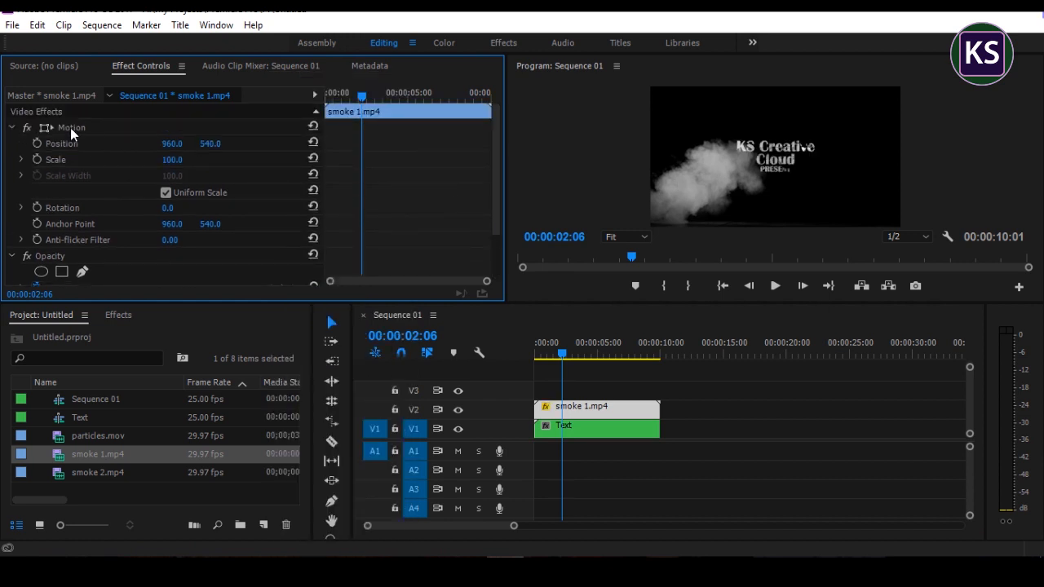
pyautogui.click(70, 128)
pyautogui.moveTo(721, 175); pyautogui.dragTo(783, 129)
pyautogui.moveTo(784, 128); pyautogui.dragTo(789, 128)
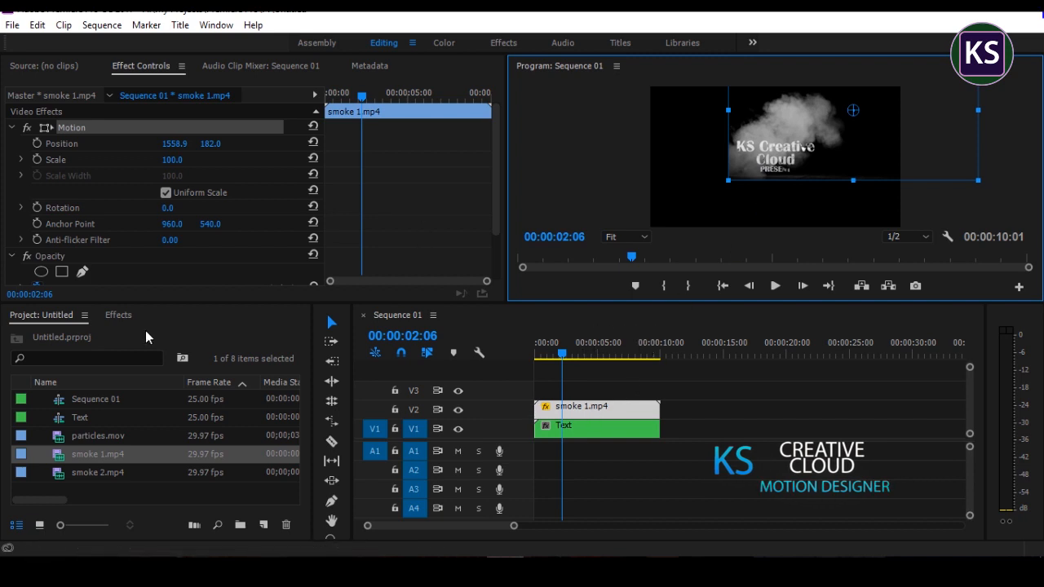
# Step: Find the Levels effect and apply it to the smoke 1.mp4 clip on V2
pyautogui.click(118, 315)
pyautogui.click(54, 335)
pyautogui.moveTo(54, 335); pyautogui.dragTo(3, 325)
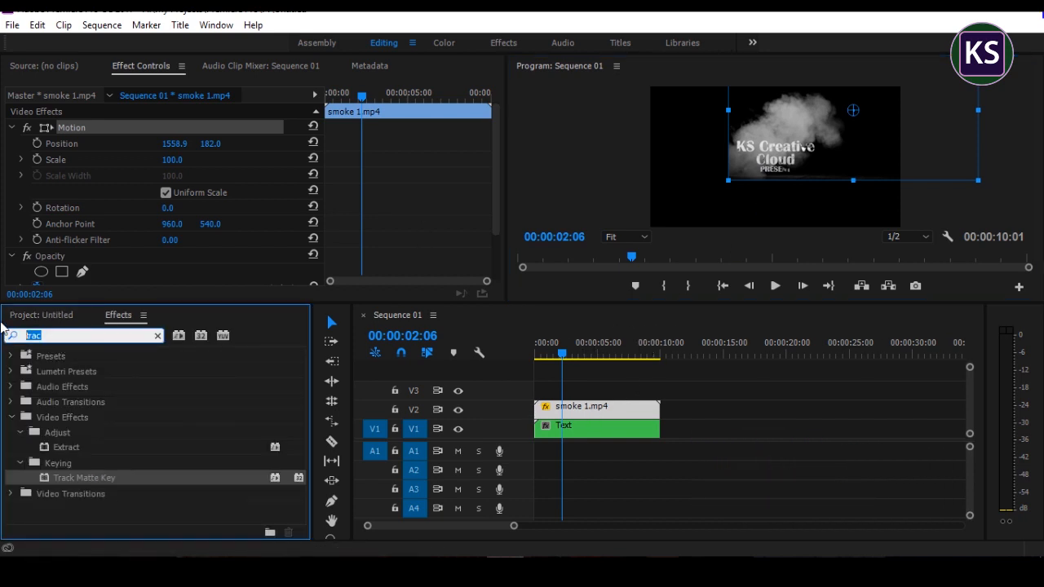
pyautogui.write('lev')
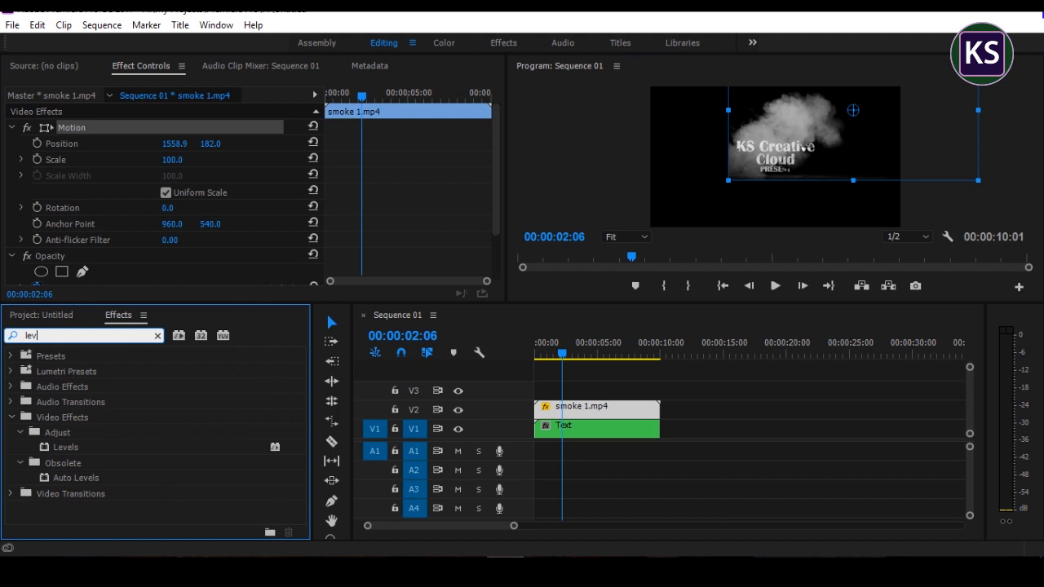
pyautogui.moveTo(59, 446); pyautogui.dragTo(571, 410)
# Step: Brighten the smoke by lowering the (RGB) White Input Level of its Levels effect to 175
pyautogui.scroll(-5, 465, 204)
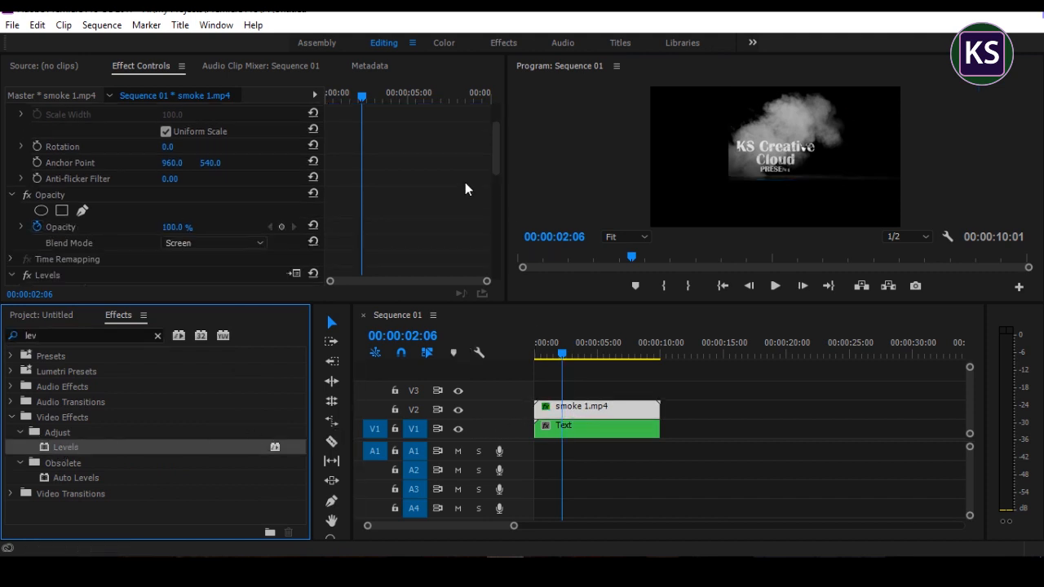
pyautogui.scroll(-2, 469, 183)
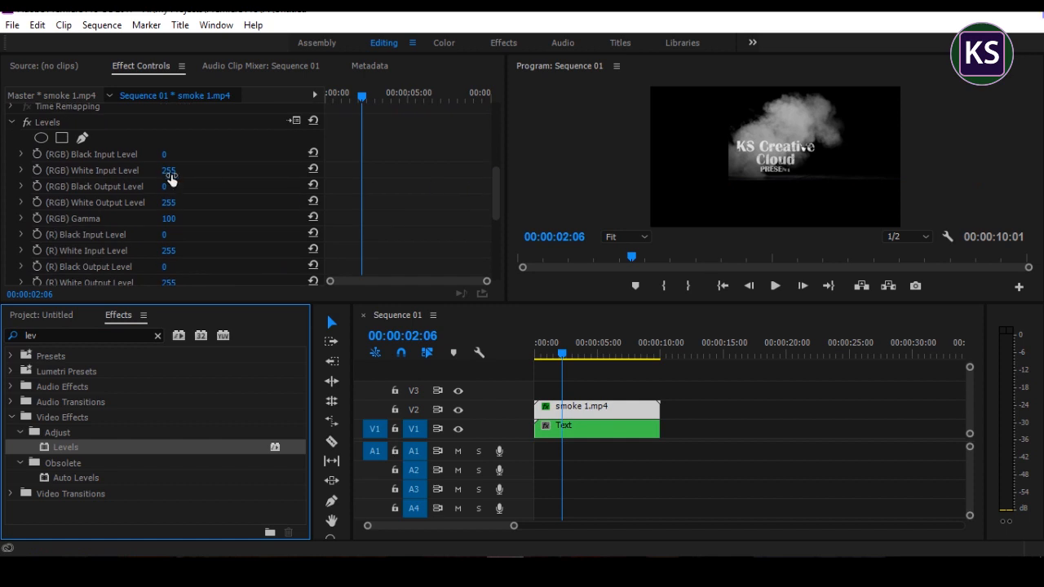
pyautogui.moveTo(172, 170); pyautogui.dragTo(157, 170)
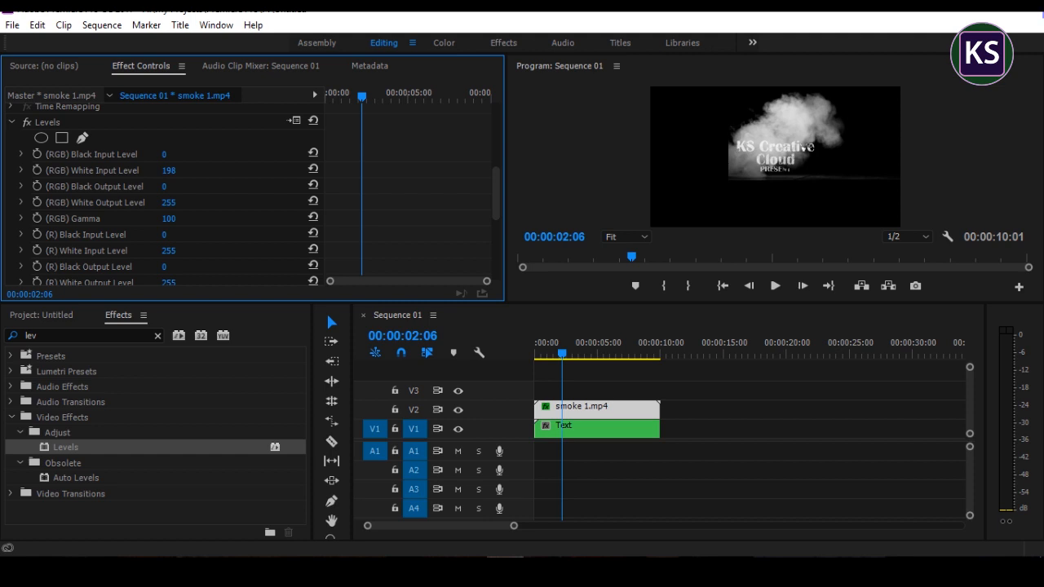
pyautogui.moveTo(169, 170); pyautogui.dragTo(151, 171)
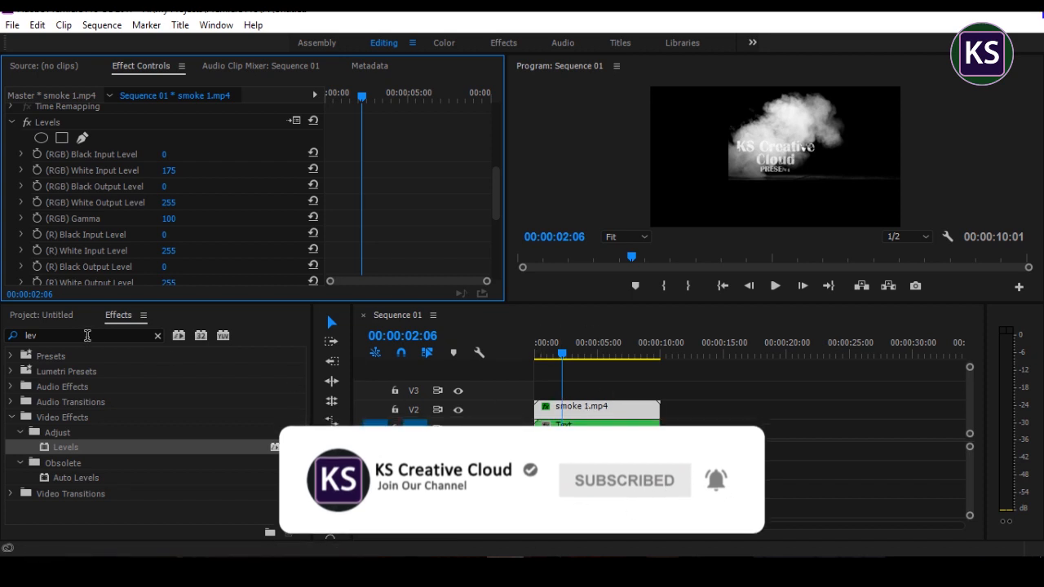
# Step: Find the Track Matte Key effect and apply it to the nested Text clip on V1
pyautogui.moveTo(53, 335); pyautogui.dragTo(14, 343)
pyautogui.write('trac')
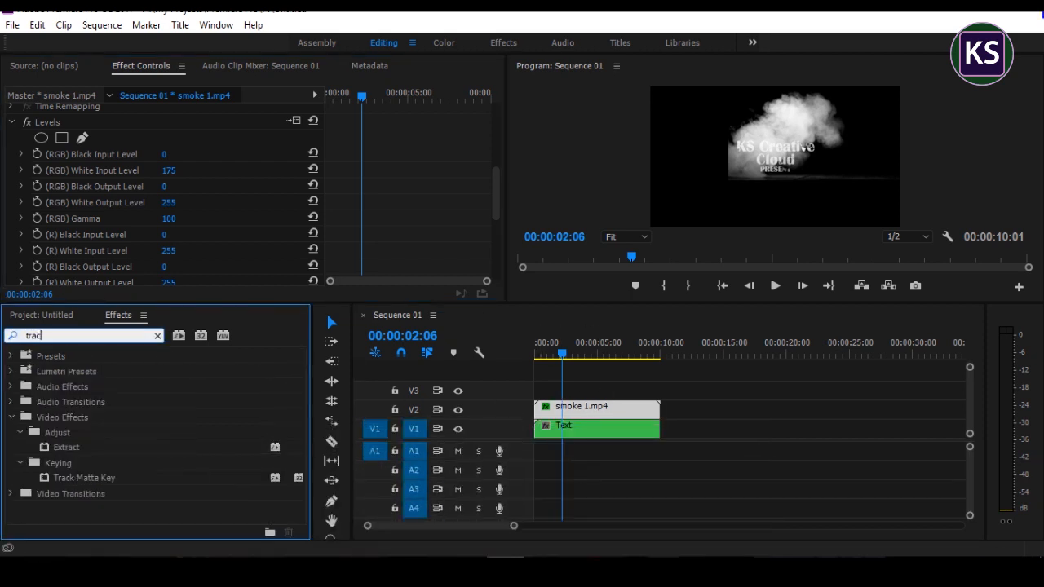
pyautogui.moveTo(88, 482); pyautogui.dragTo(581, 429)
# Step: Set the Text clip's Track Matte Key to composite using Matte Luma with Video 2 as the matte, and preview the reveal
pyautogui.scroll(-5, 458, 215)
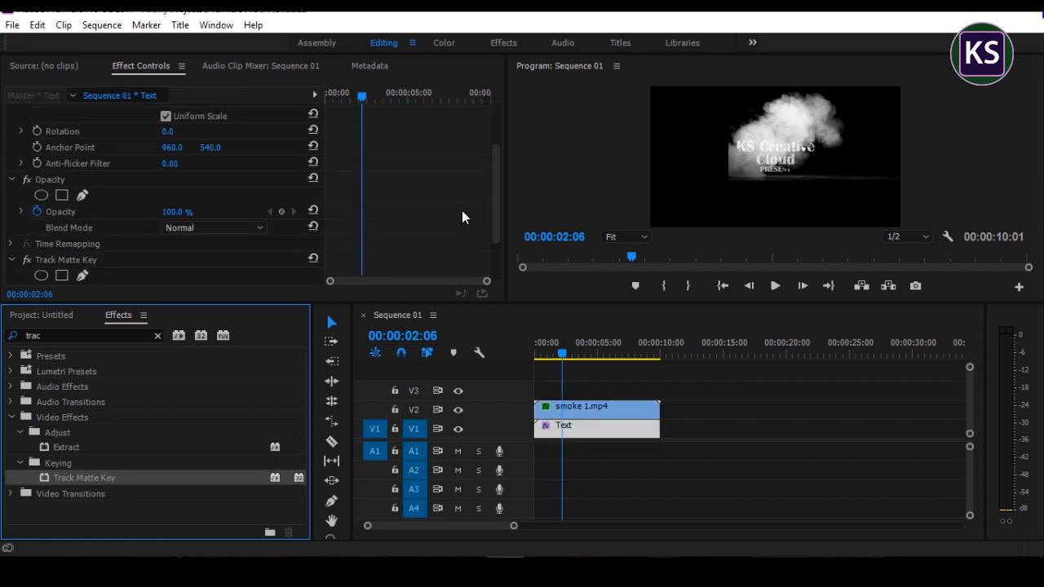
pyautogui.click(215, 248)
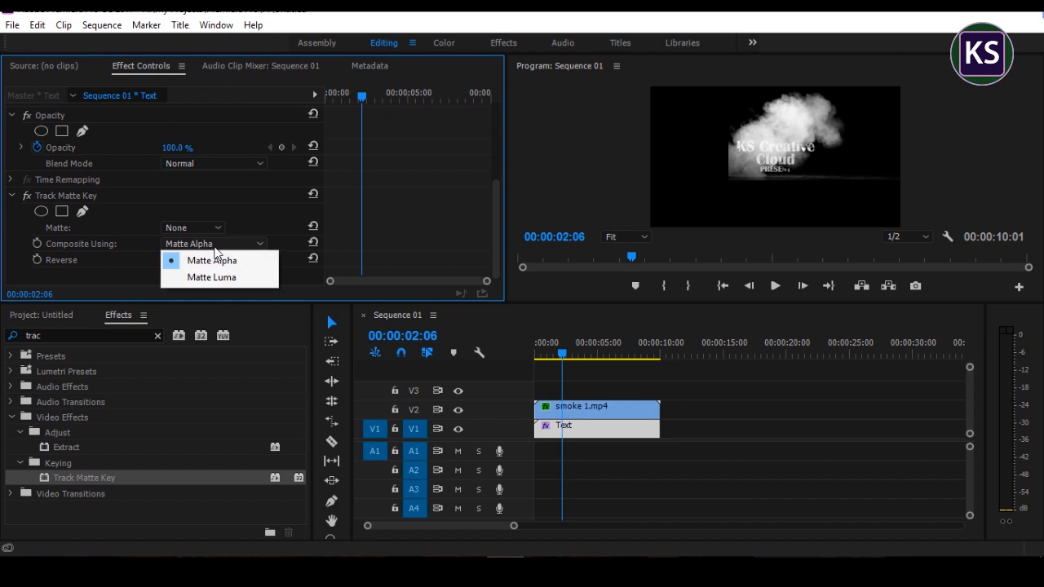
pyautogui.click(223, 278)
pyautogui.click(184, 231)
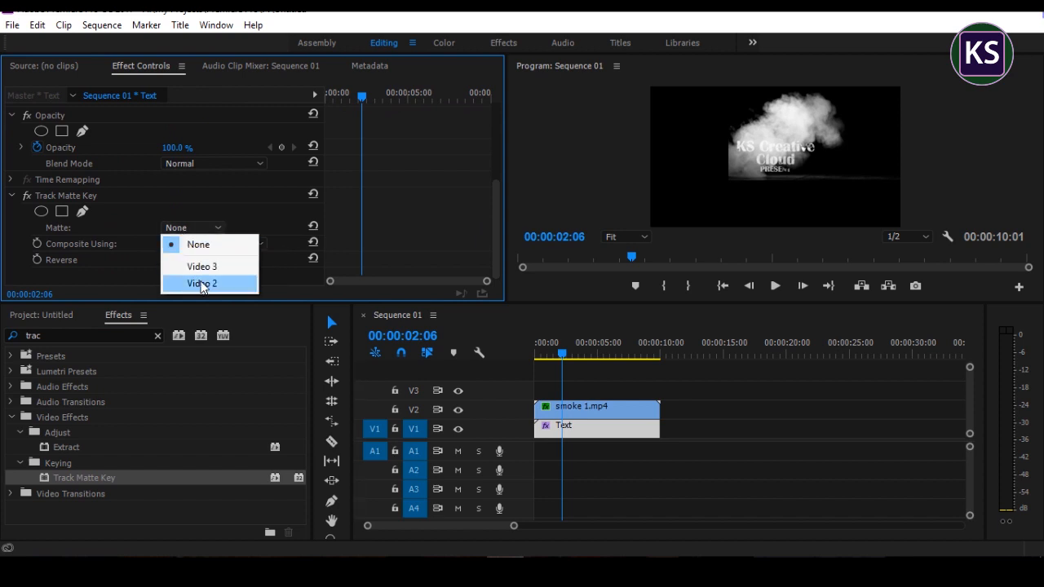
pyautogui.click(200, 282)
pyautogui.moveTo(575, 357); pyautogui.dragTo(660, 367)
pyautogui.press('Home')
# Step: Nest the smoke 1.mp4 and Text clips together into a sequence named Main
pyautogui.moveTo(696, 455); pyautogui.dragTo(617, 406)
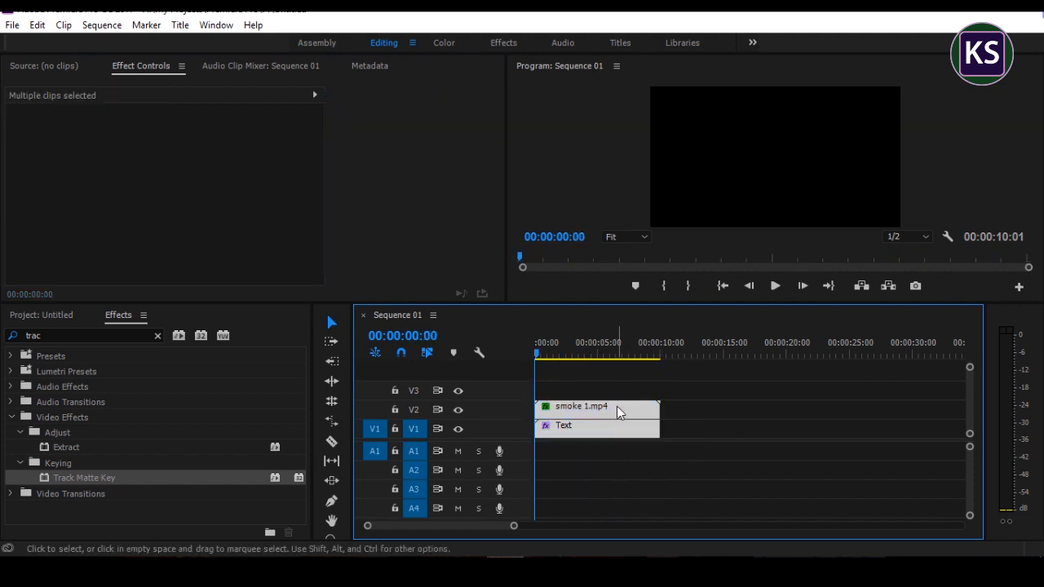
pyautogui.rightClick(616, 406)
pyautogui.click(652, 354)
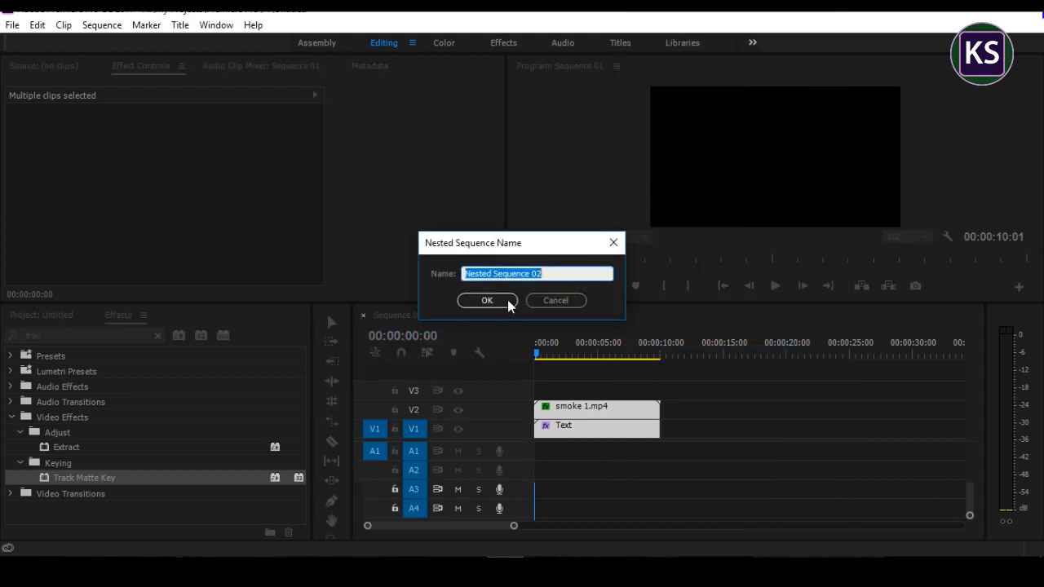
pyautogui.write('Main')
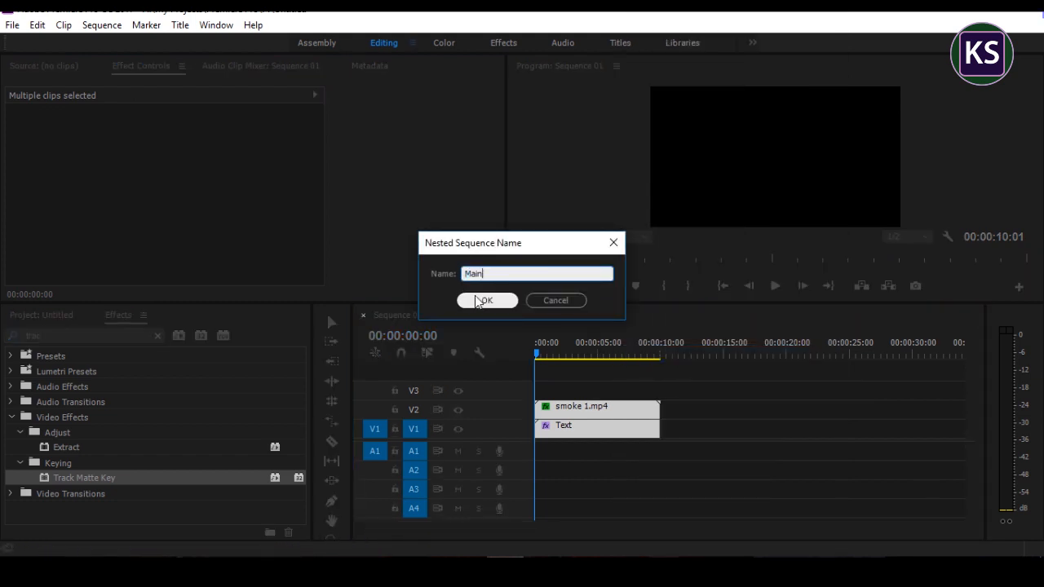
pyautogui.click(482, 301)
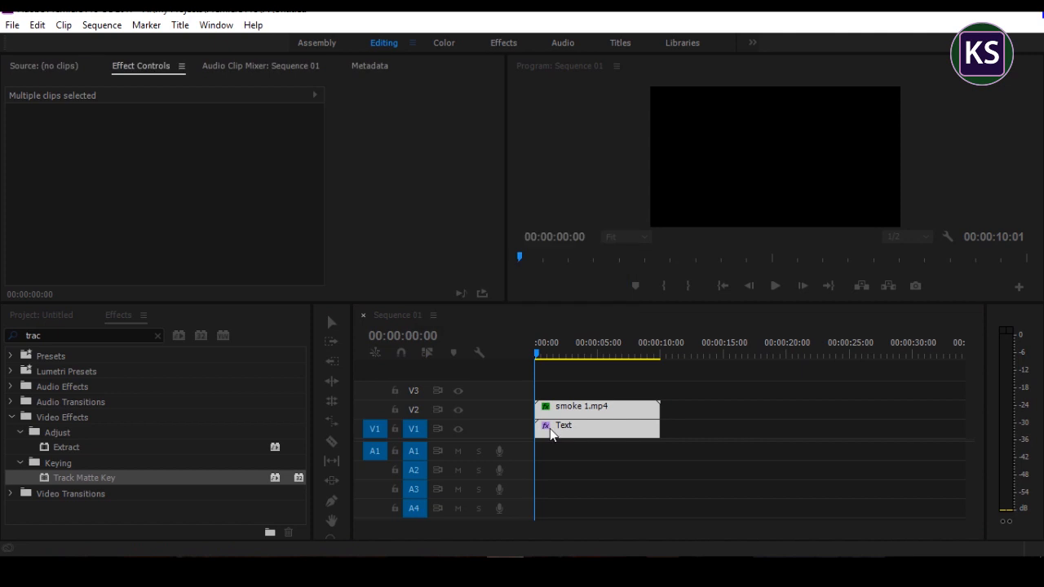
# Step: Place smoke 2.mp4 from the project on V2 above the Main clip, starting at 00:00:00:00
pyautogui.click(54, 314)
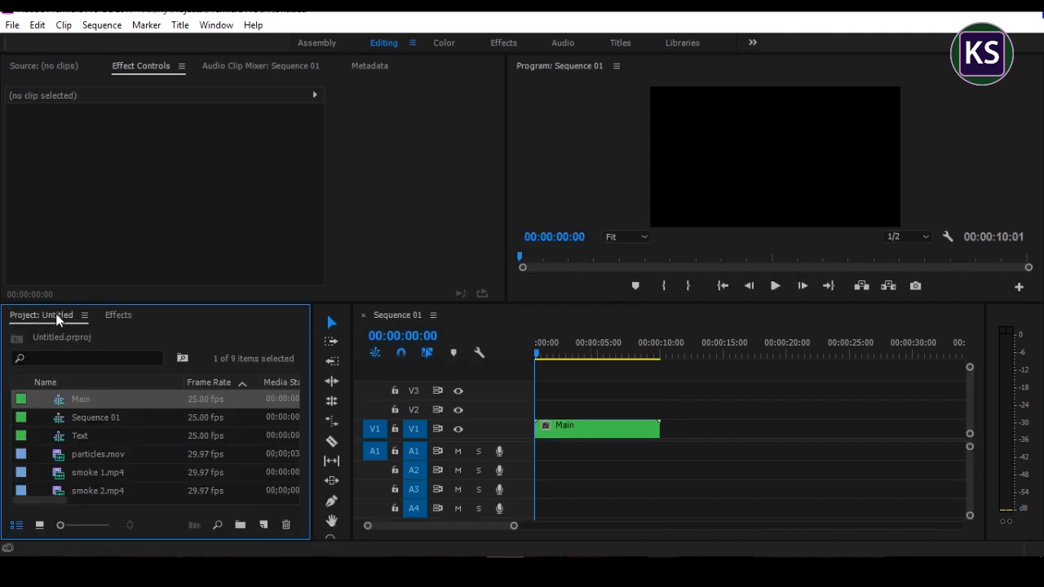
pyautogui.click(570, 428)
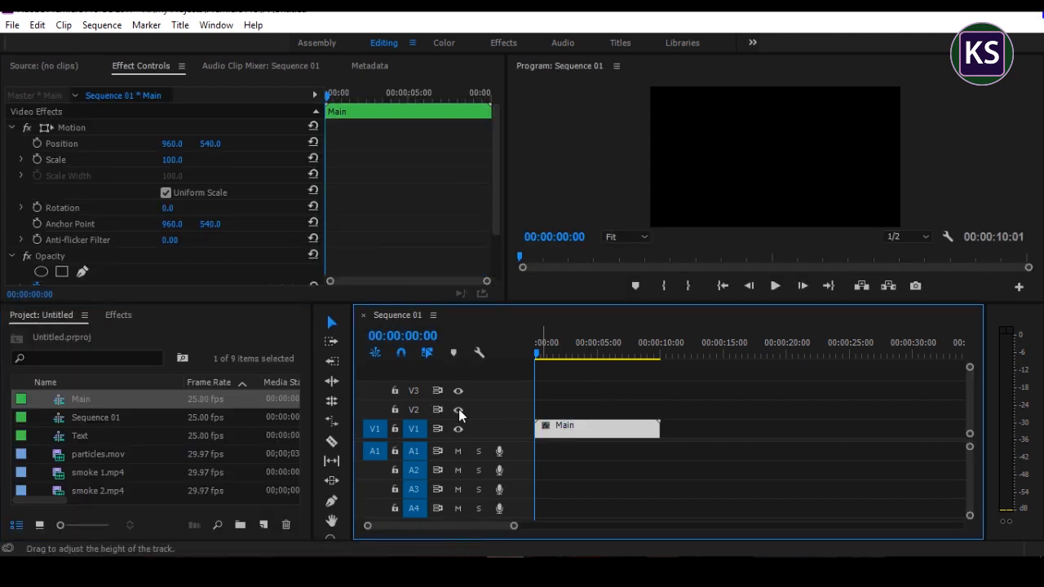
pyautogui.scroll(2, 103, 430)
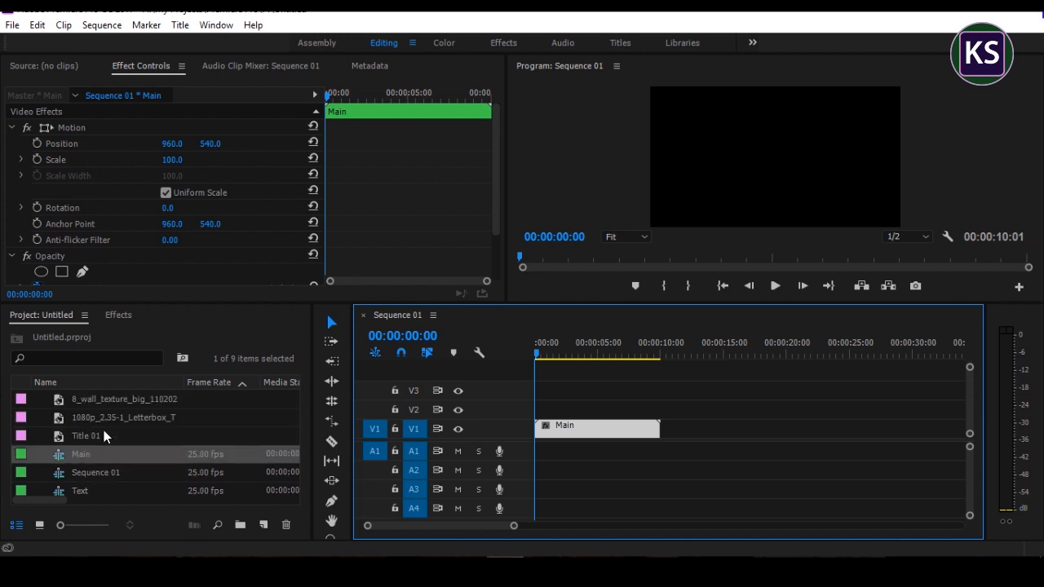
pyautogui.scroll(-3, 104, 431)
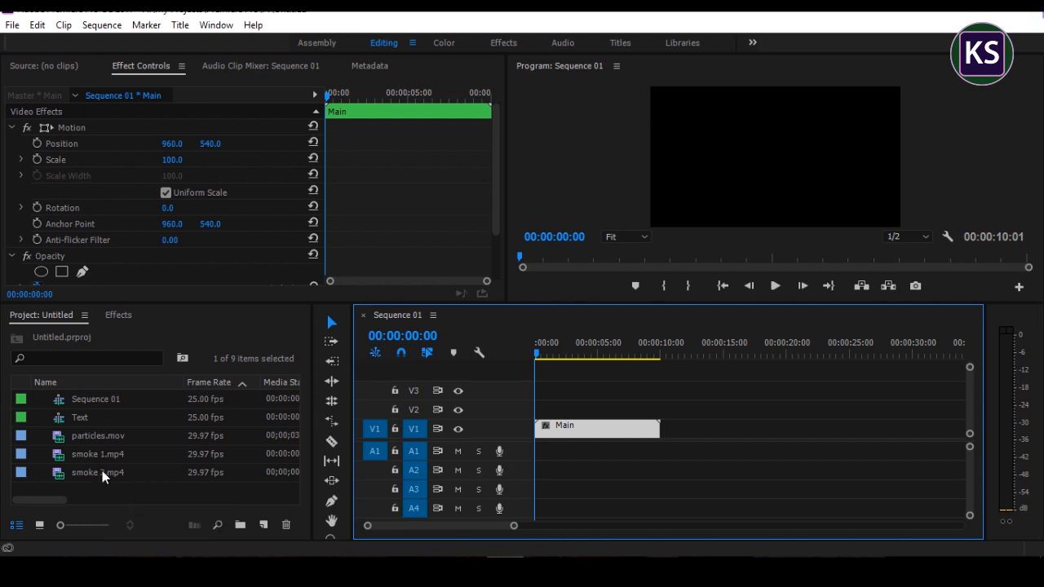
pyautogui.moveTo(102, 470); pyautogui.dragTo(538, 415)
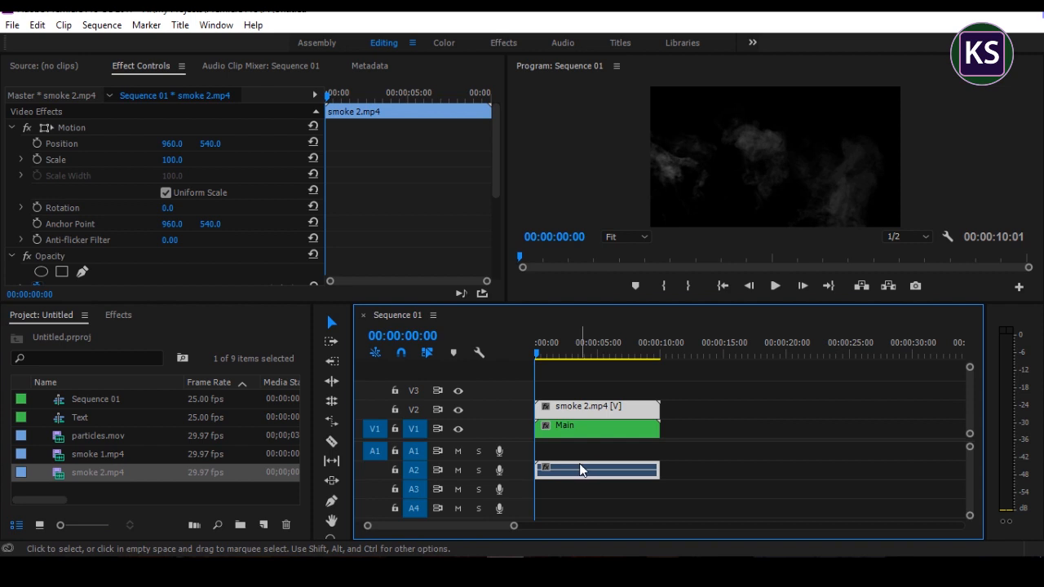
# Step: Unlink the smoke 2.mp4 clip and delete its audio from A2
pyautogui.rightClick(586, 415)
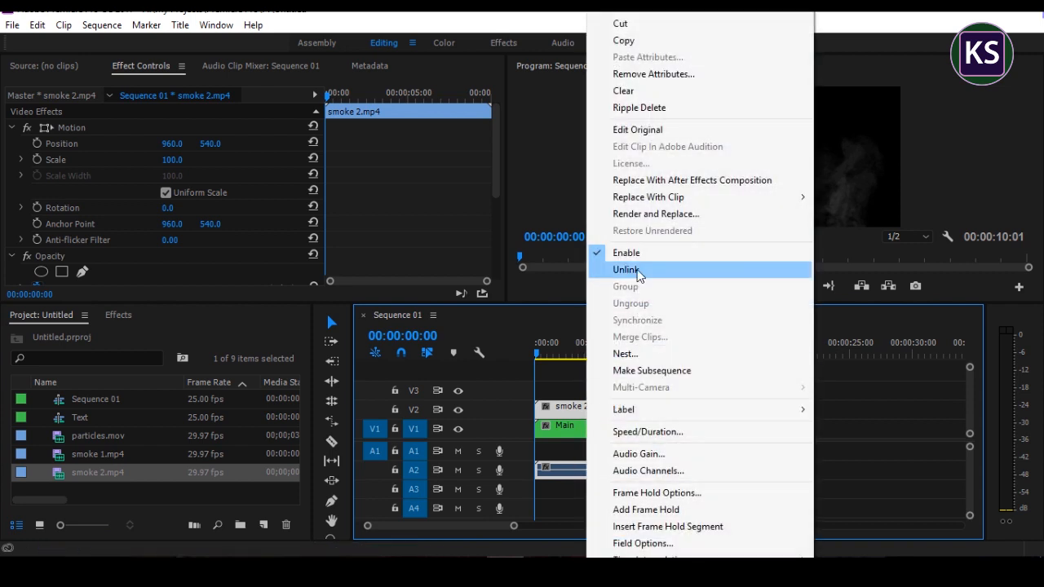
pyautogui.click(591, 272)
pyautogui.click(582, 464)
pyautogui.press('Delete')
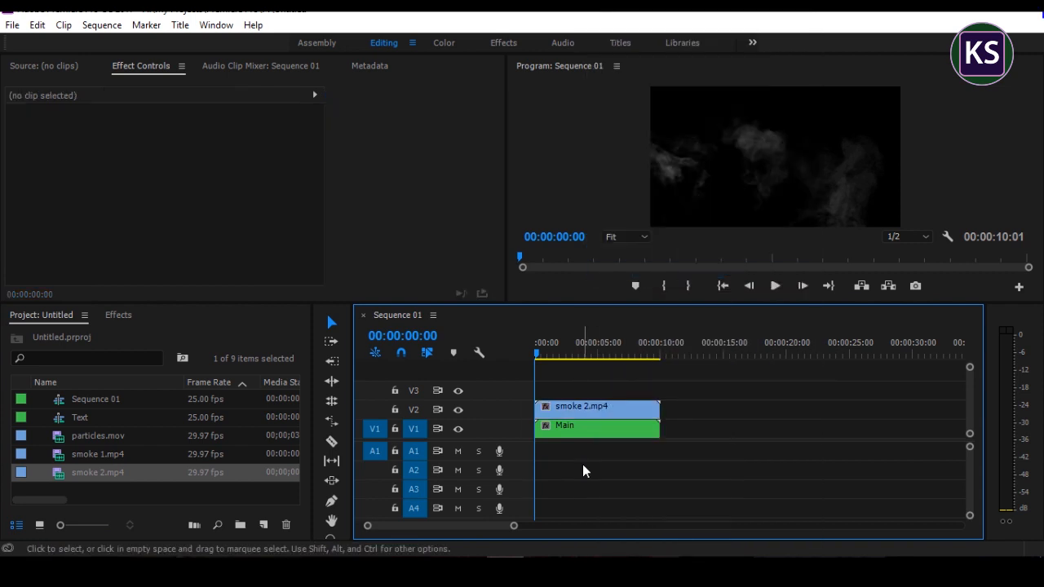
# Step: Set the blend mode of the smoke 2.mp4 clip to Screen
pyautogui.click(570, 411)
pyautogui.scroll(-5, 450, 226)
pyautogui.click(215, 244)
pyautogui.click(325, 228)
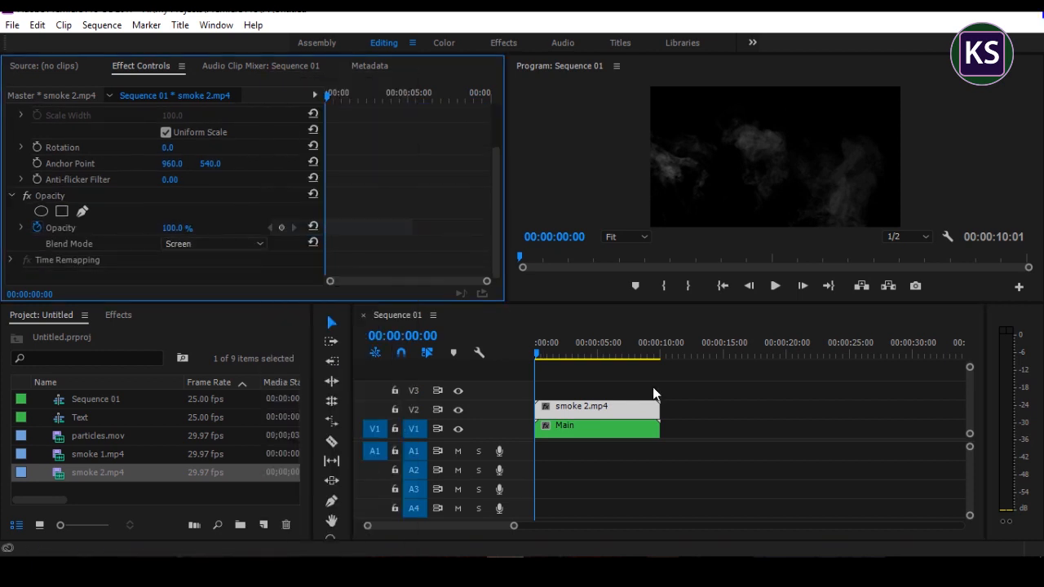
# Step: Free track V1 by moving smoke 2.mp4 up to V3 and the Main clip up to V2
pyautogui.moveTo(537, 357)
pyautogui.mouseDown()
pyautogui.moveTo(582, 354)
pyautogui.moveTo(524, 359)
pyautogui.mouseUp()
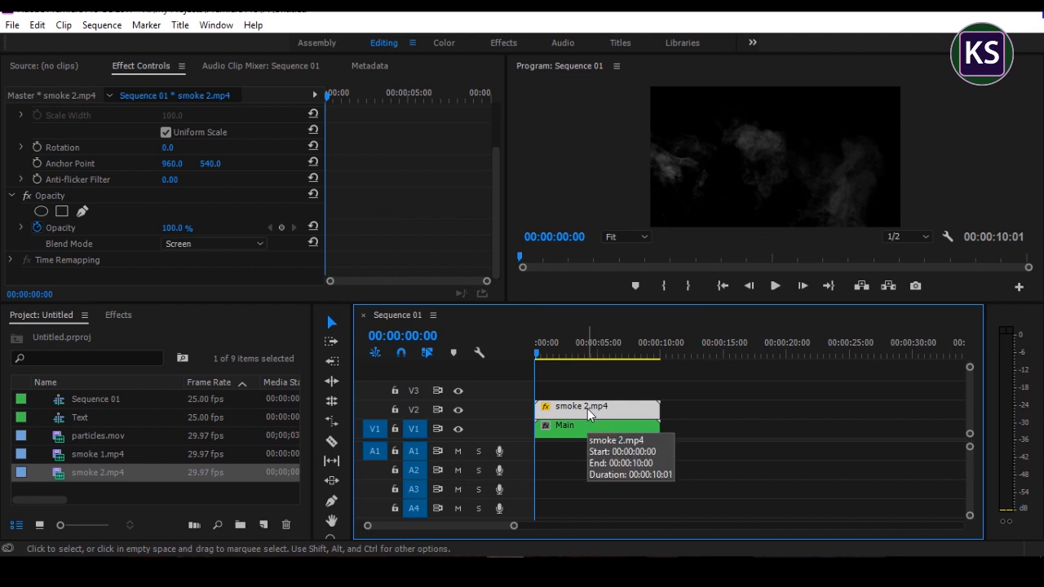
pyautogui.moveTo(587, 402); pyautogui.dragTo(587, 391)
pyautogui.moveTo(578, 429); pyautogui.dragTo(594, 413)
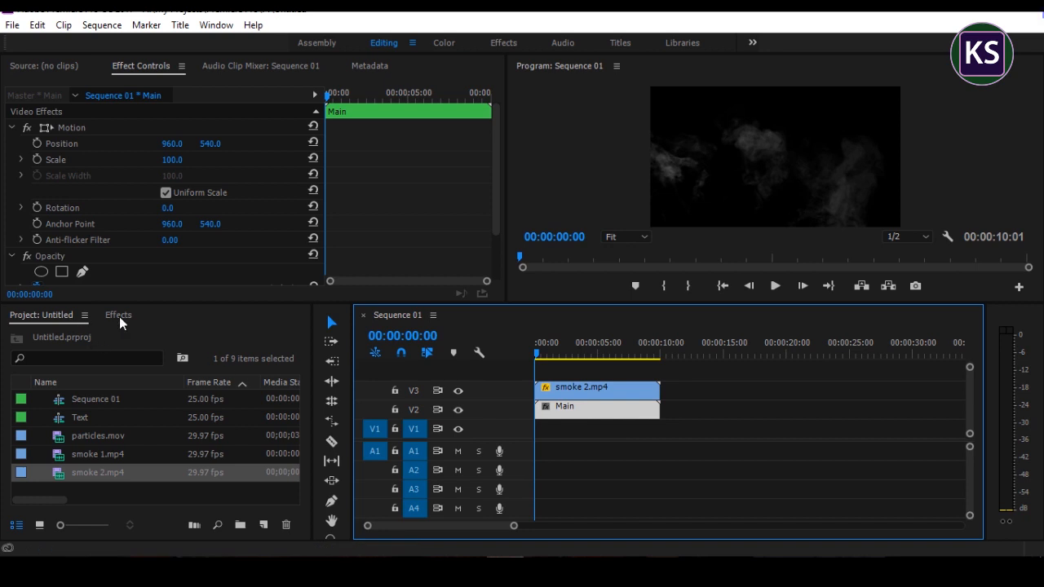
# Step: Create a white FFFFFF Color Matte and place it on V1 beneath the Main clip, spanning the same length
pyautogui.click(263, 525)
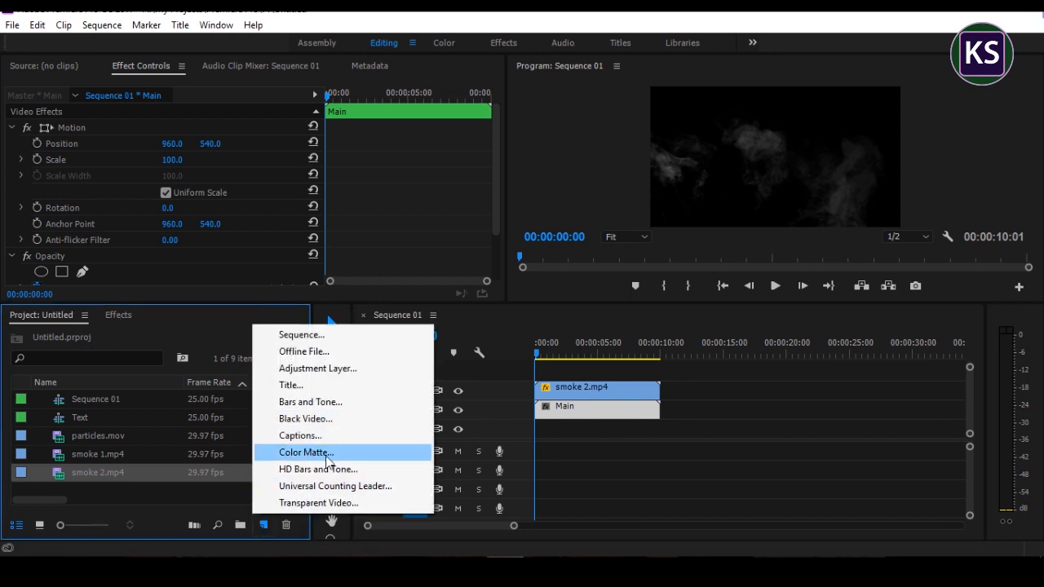
pyautogui.click(310, 455)
pyautogui.click(544, 341)
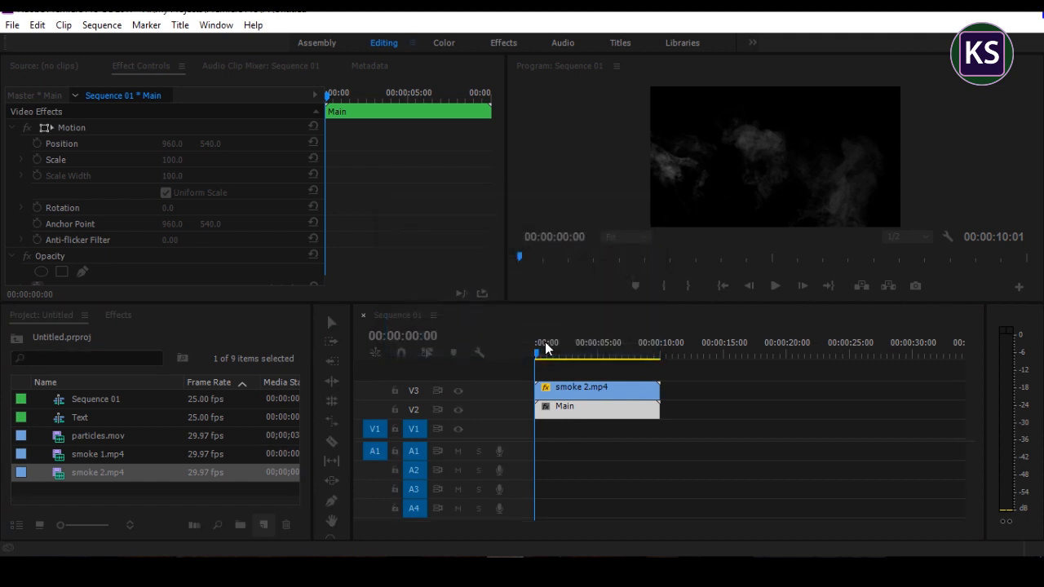
pyautogui.moveTo(371, 395); pyautogui.dragTo(327, 427)
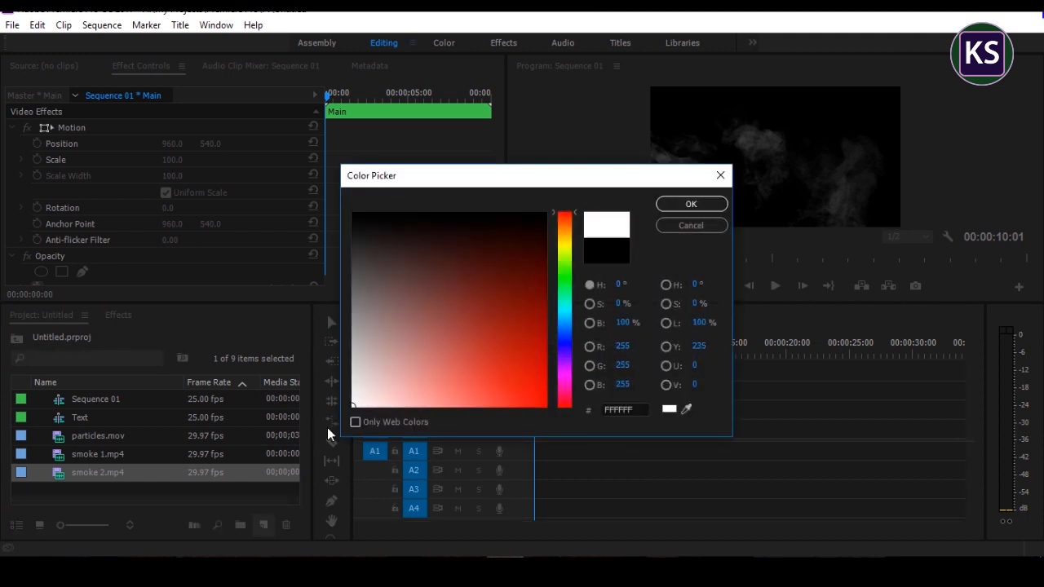
pyautogui.click(690, 204)
pyautogui.click(483, 311)
pyautogui.moveTo(59, 400); pyautogui.dragTo(659, 429)
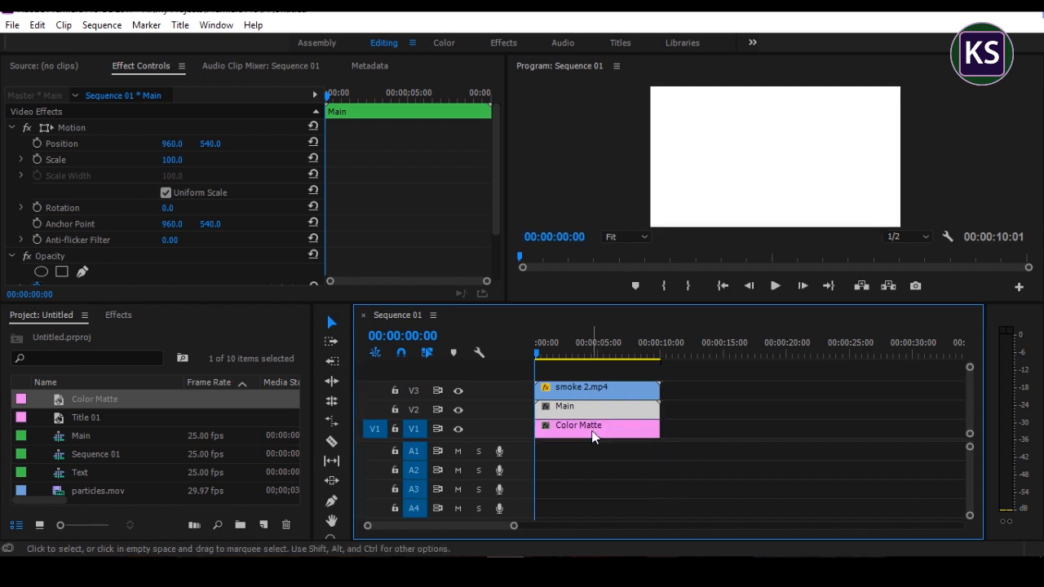
# Step: Add an ellipse opacity mask to the Color Matte, shrink it and move it to the top centre of the frame
pyautogui.click(593, 437)
pyautogui.scroll(-2, 432, 180)
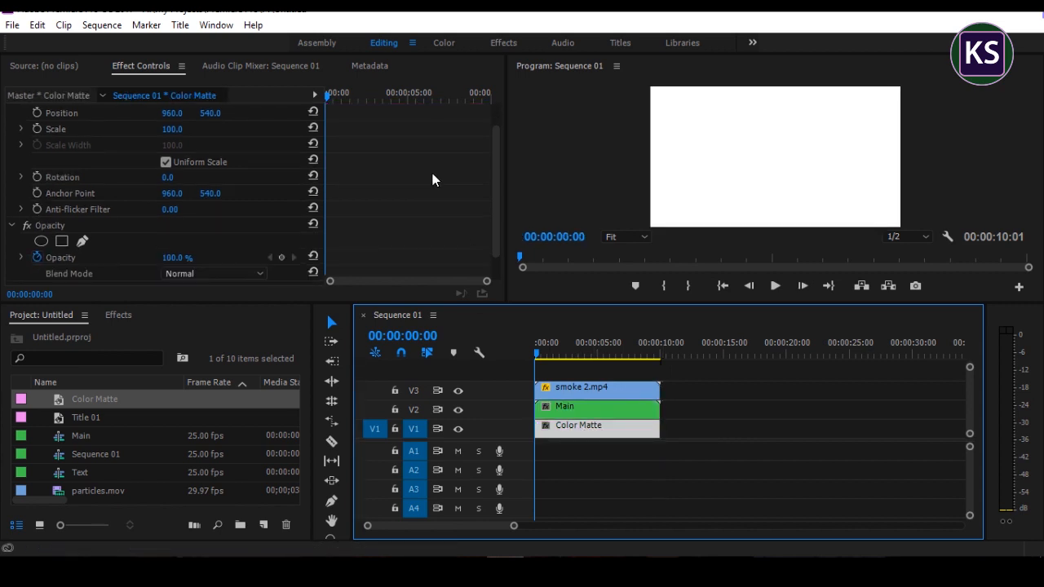
pyautogui.click(41, 241)
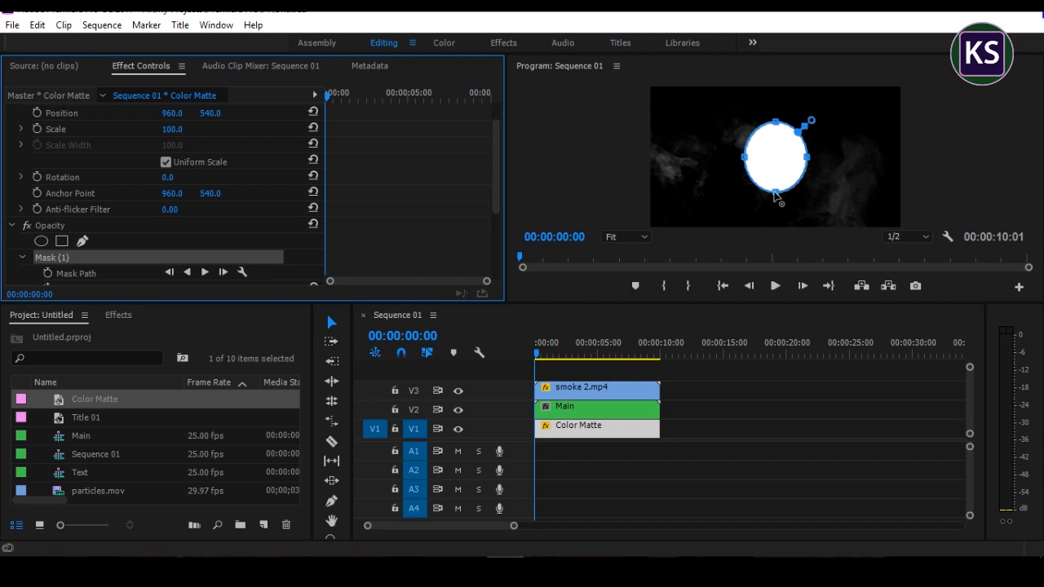
pyautogui.click(777, 196)
pyautogui.moveTo(777, 190); pyautogui.dragTo(779, 105)
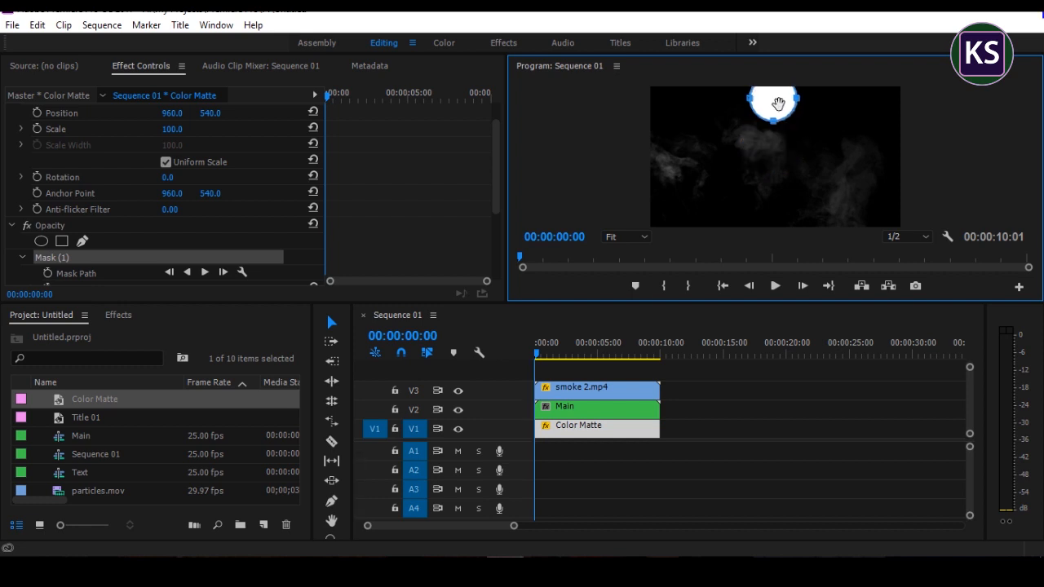
# Step: Soften the Color Matte's ellipse mask by setting its Mask Feather to 460, and preview the light
pyautogui.scroll(-5, 422, 204)
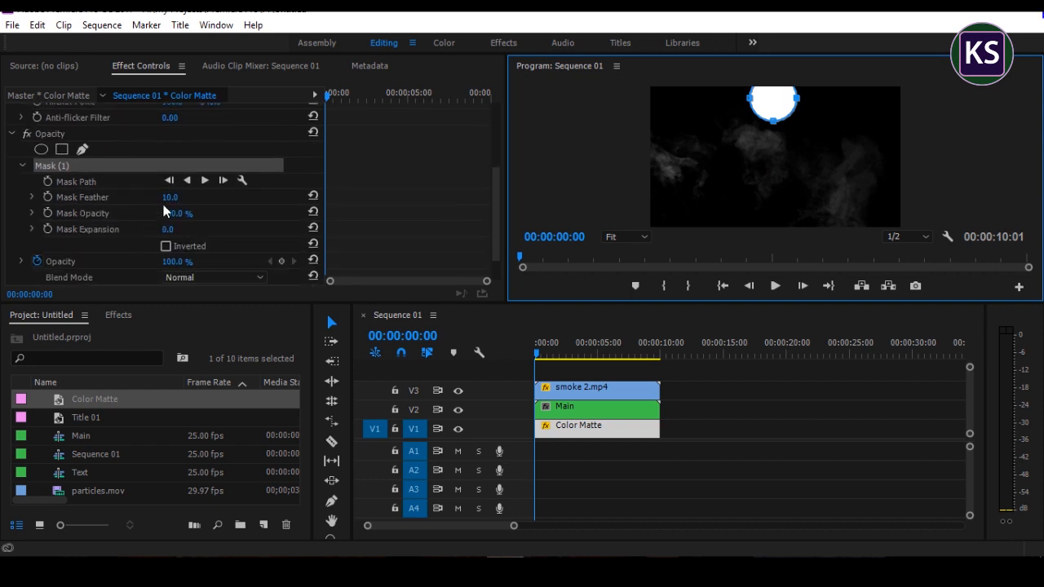
pyautogui.click(168, 199)
pyautogui.moveTo(168, 199); pyautogui.dragTo(517, 199)
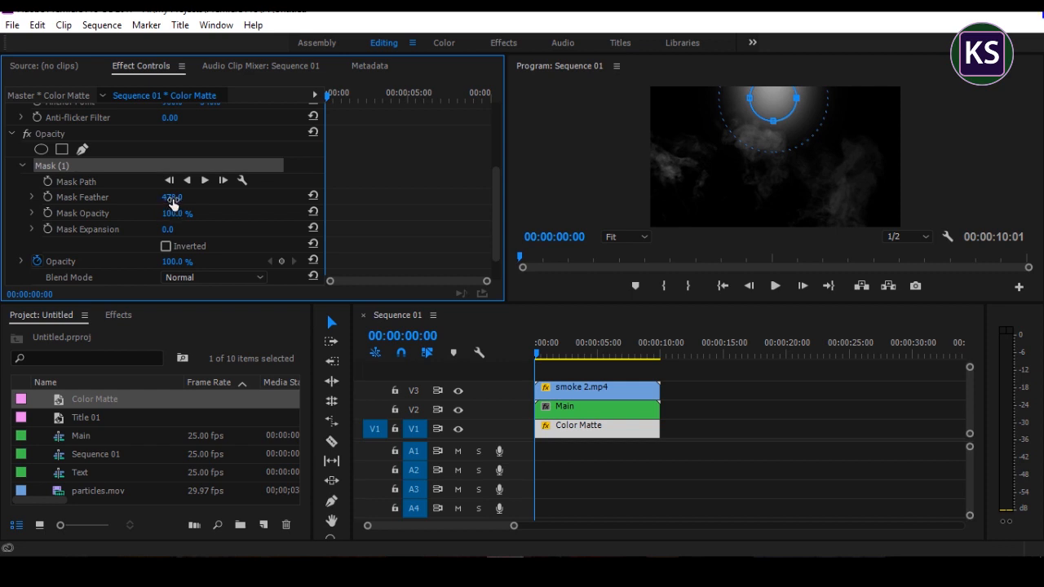
pyautogui.click(174, 197)
pyautogui.write('4')
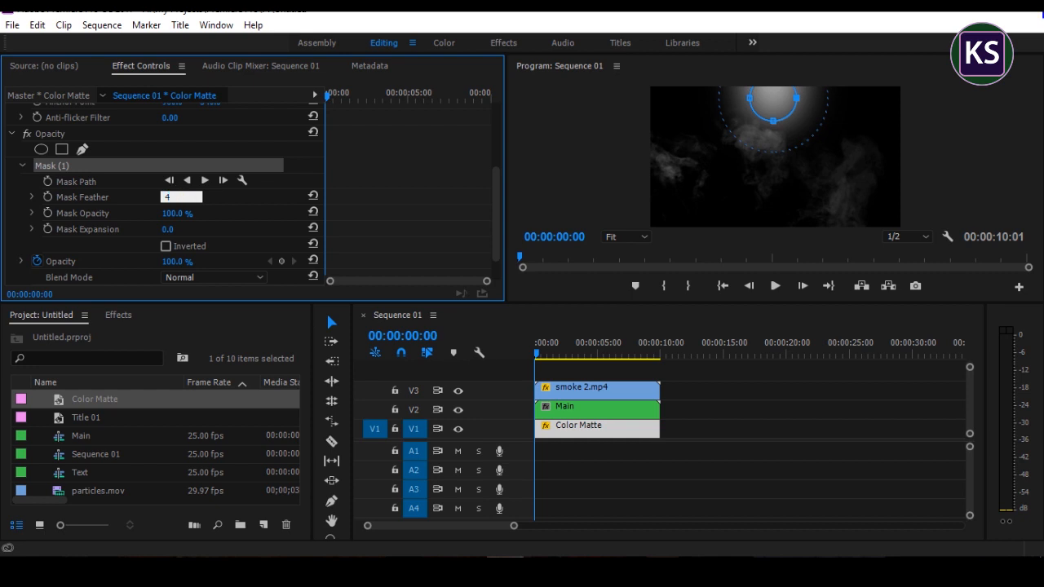
pyautogui.write('60')
pyautogui.press('Return')
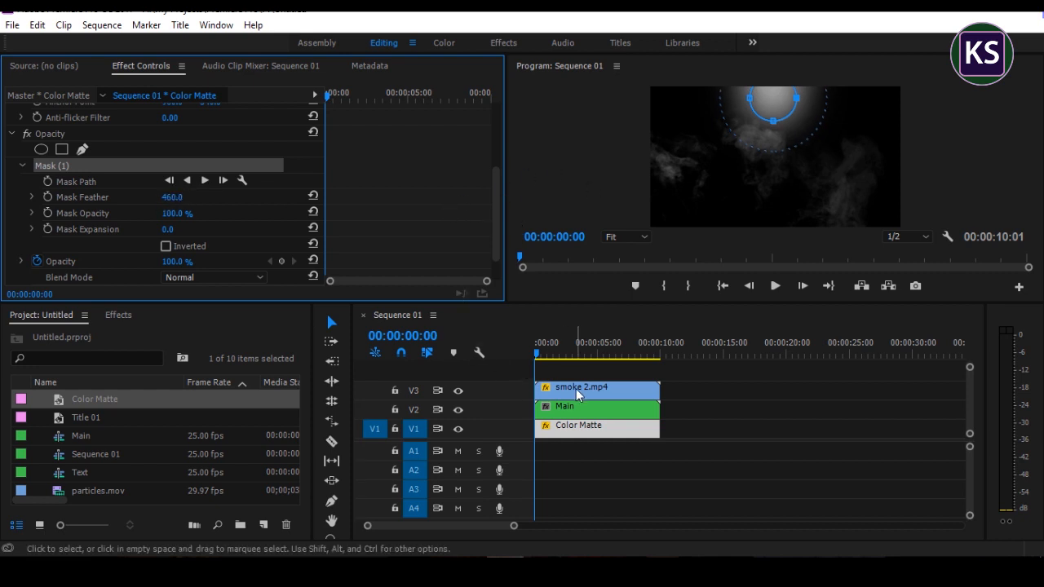
pyautogui.moveTo(537, 352); pyautogui.dragTo(506, 366)
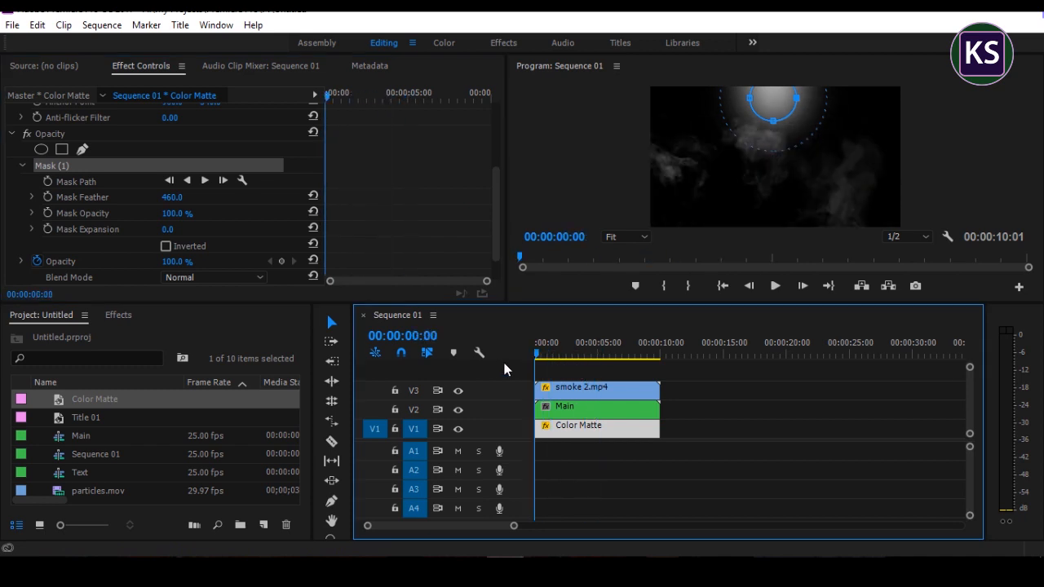
pyautogui.click(688, 382)
# Step: Place the 1080p_2.35-1_Letterbox_Template.png image on V6 over the whole composition and play the sequence
pyautogui.moveTo(541, 354); pyautogui.dragTo(479, 488)
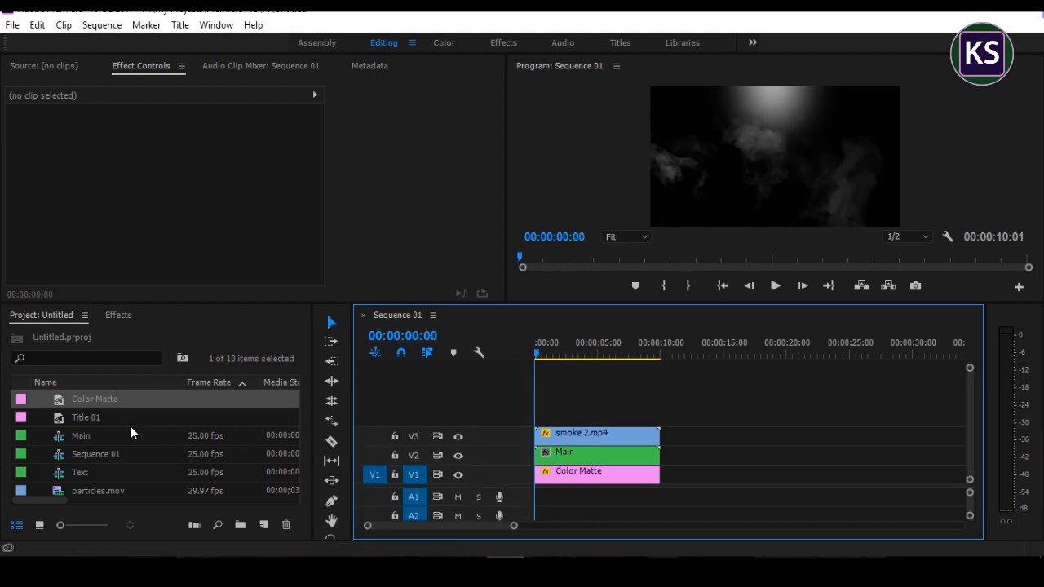
pyautogui.scroll(2, 122, 420)
pyautogui.moveTo(126, 417); pyautogui.dragTo(659, 380)
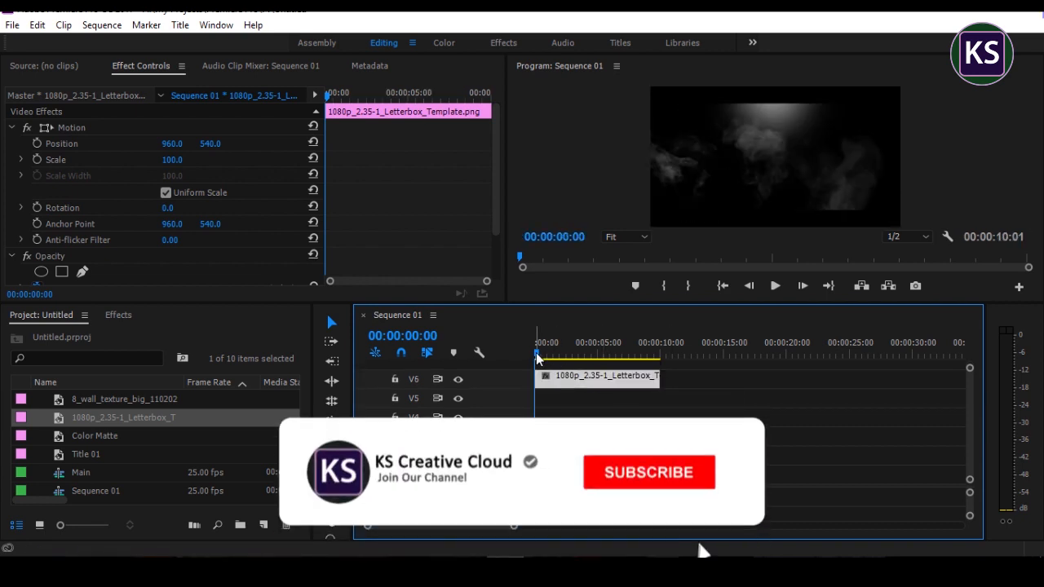
pyautogui.press('space')
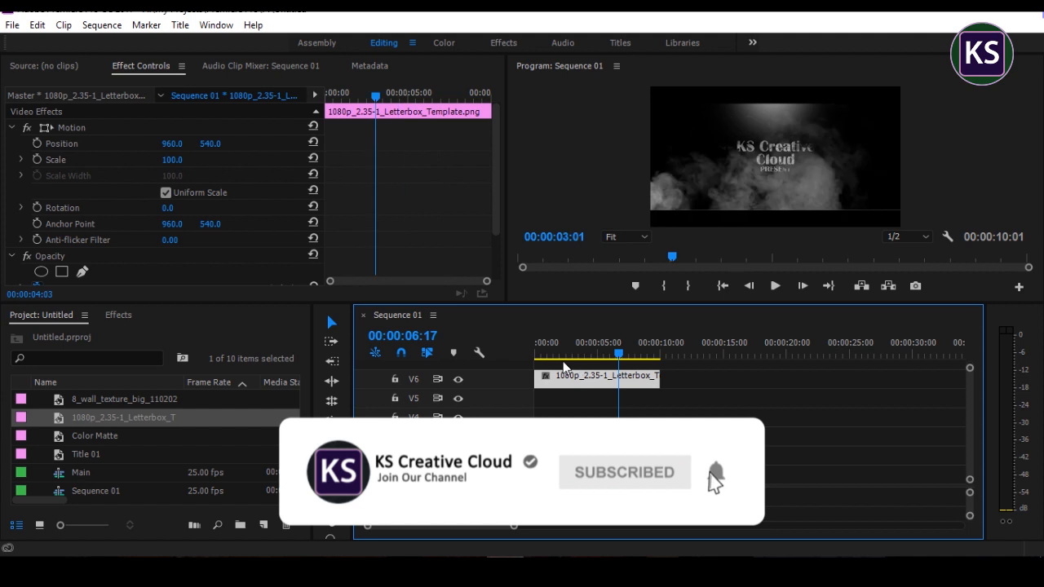
pyautogui.moveTo(563, 363); pyautogui.dragTo(524, 361)
# Step: Set the Main clip's Scale to 50 at the start of the sequence
pyautogui.click(570, 475)
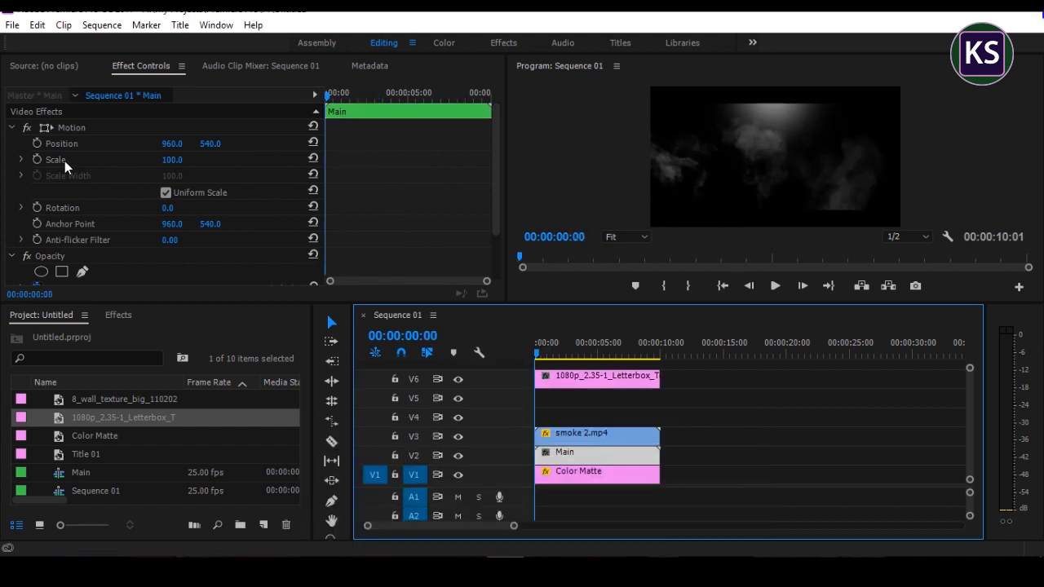
pyautogui.click(172, 160)
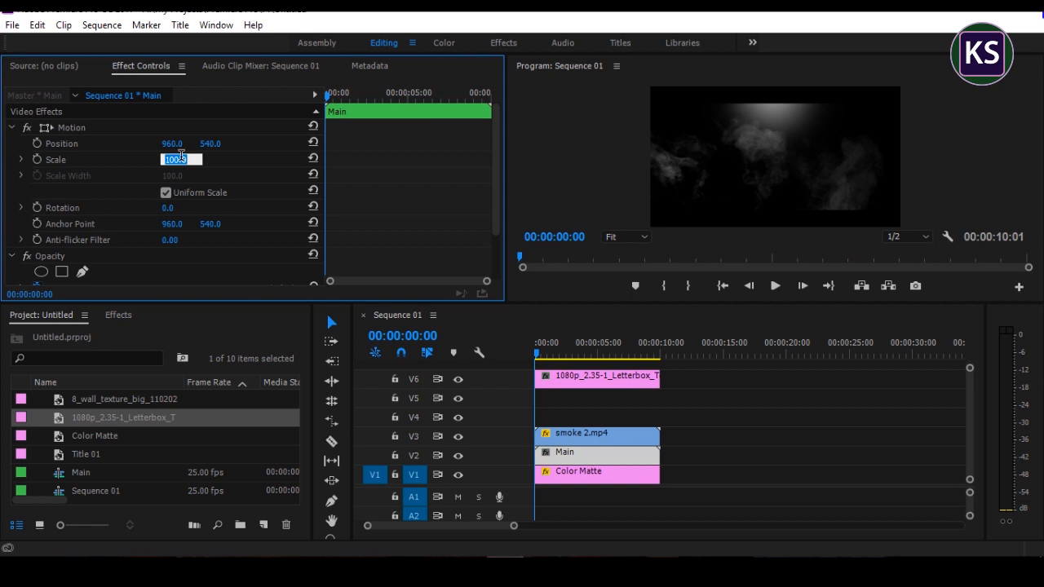
pyautogui.write('5')
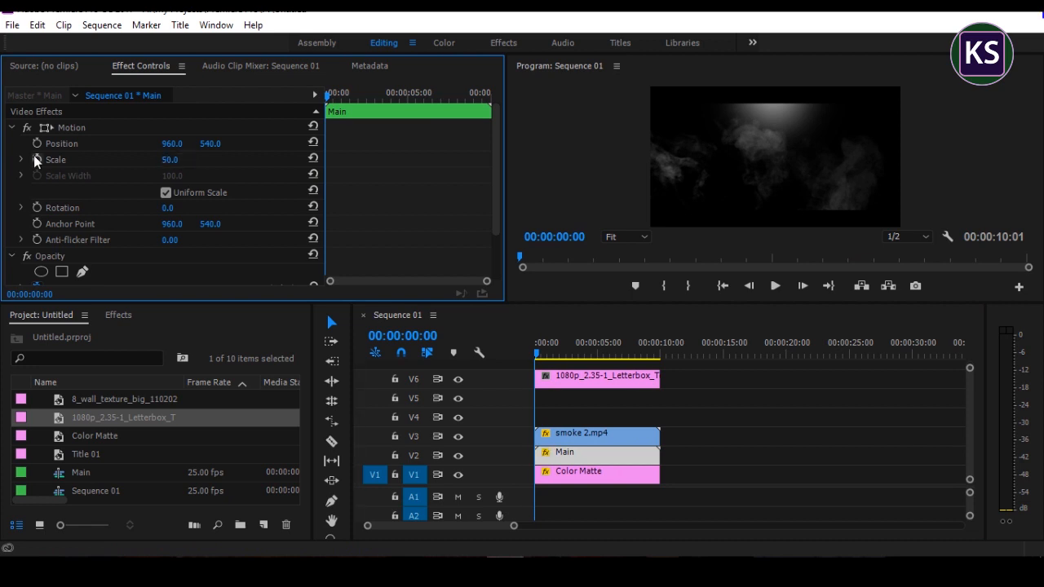
# Step: Animate the Main clip's Scale from the keyframed 50 at the sequence start to 100 at 00:00:10:00
pyautogui.click(36, 158)
pyautogui.moveTo(537, 356); pyautogui.dragTo(661, 360)
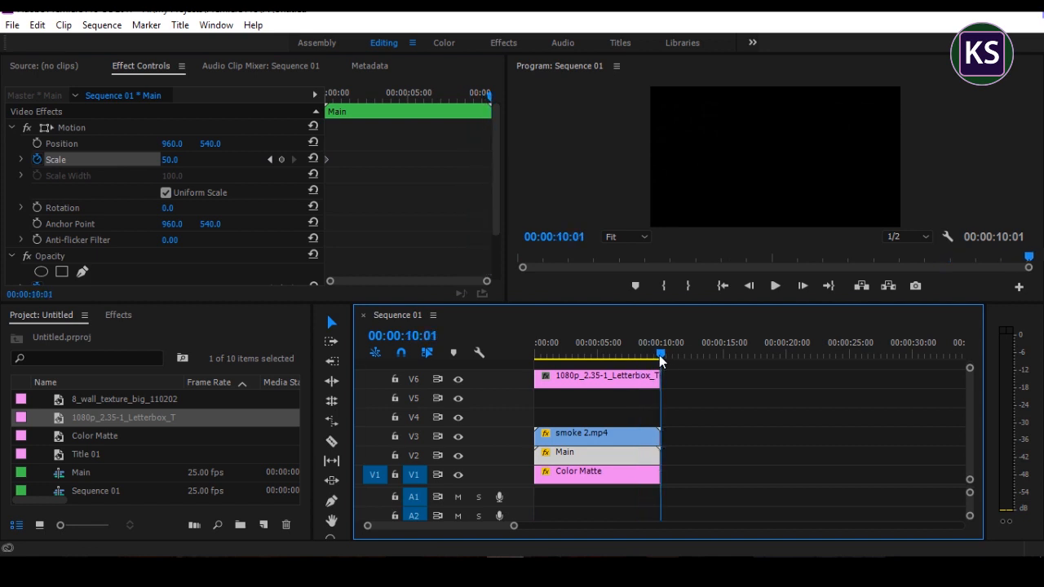
pyautogui.press('Left')
pyautogui.click(173, 159)
pyautogui.write('1')
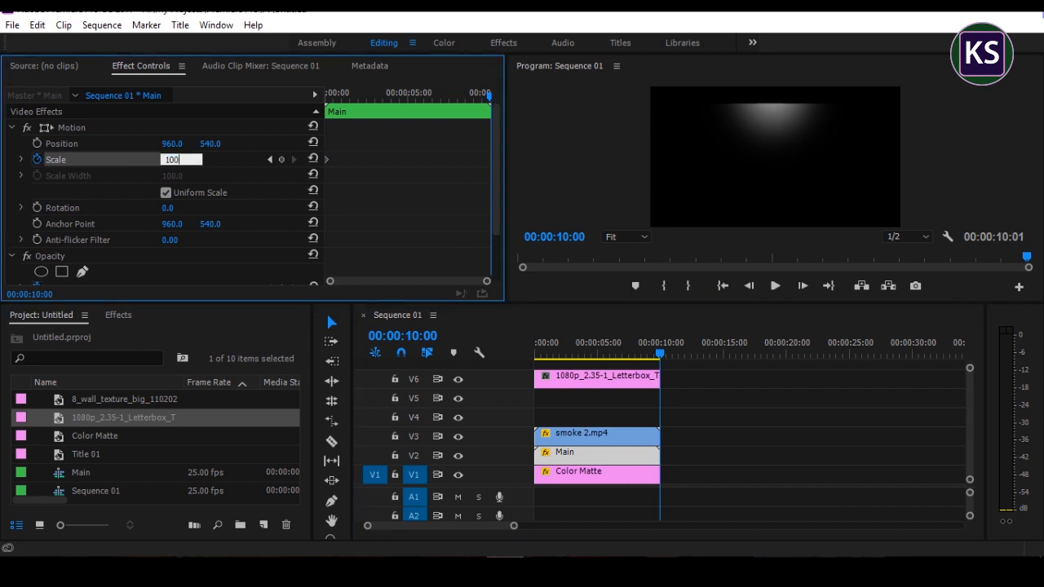
pyautogui.write('00')
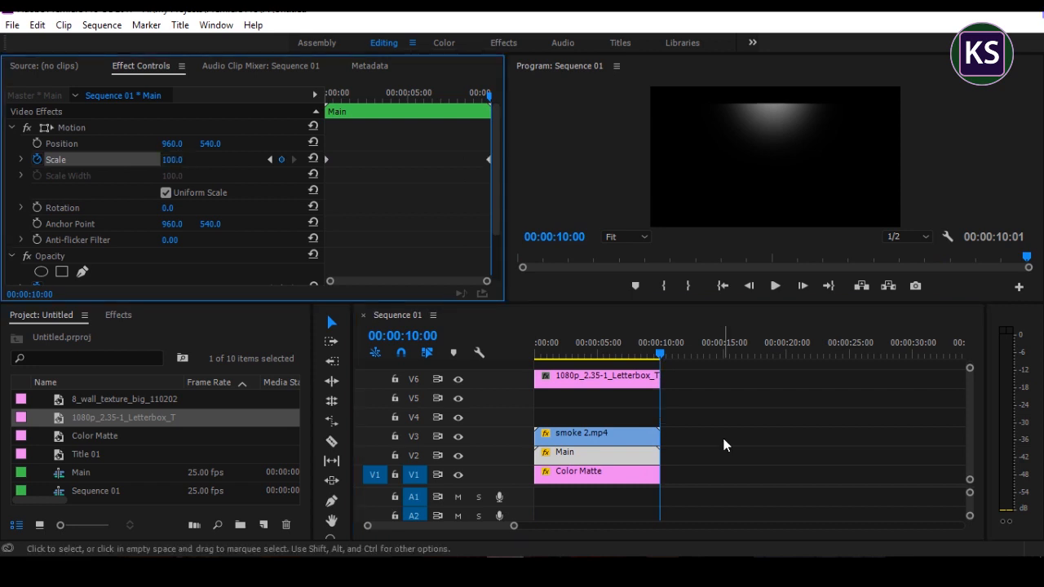
# Step: Apply the RGB Curves effect to the smoke 2.mp4 clip on V3
pyautogui.moveTo(659, 358); pyautogui.dragTo(559, 378)
pyautogui.click(575, 439)
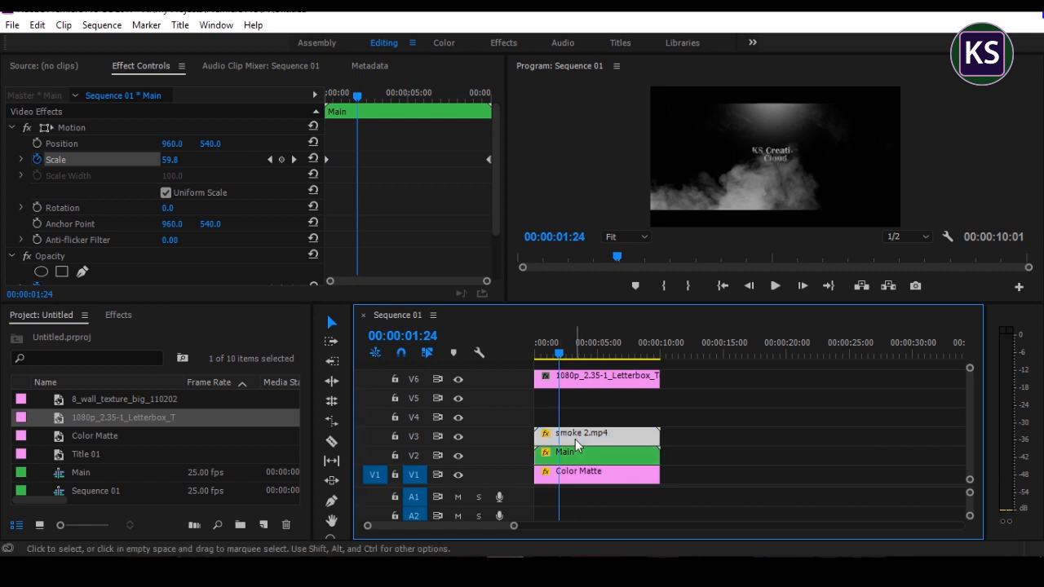
pyautogui.click(119, 318)
pyautogui.moveTo(49, 336); pyautogui.dragTo(2, 337)
pyautogui.write('rgb')
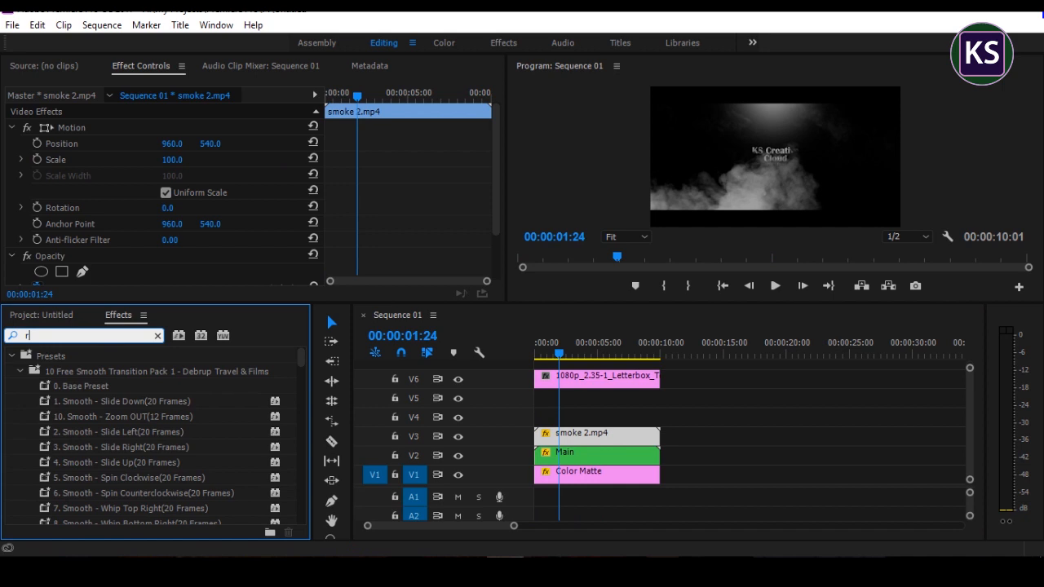
pyautogui.moveTo(64, 493); pyautogui.dragTo(591, 434)
# Step: Brighten the smoke by pulling the white end of its Master curve inward, and return to the sequence start
pyautogui.scroll(-8, 424, 171)
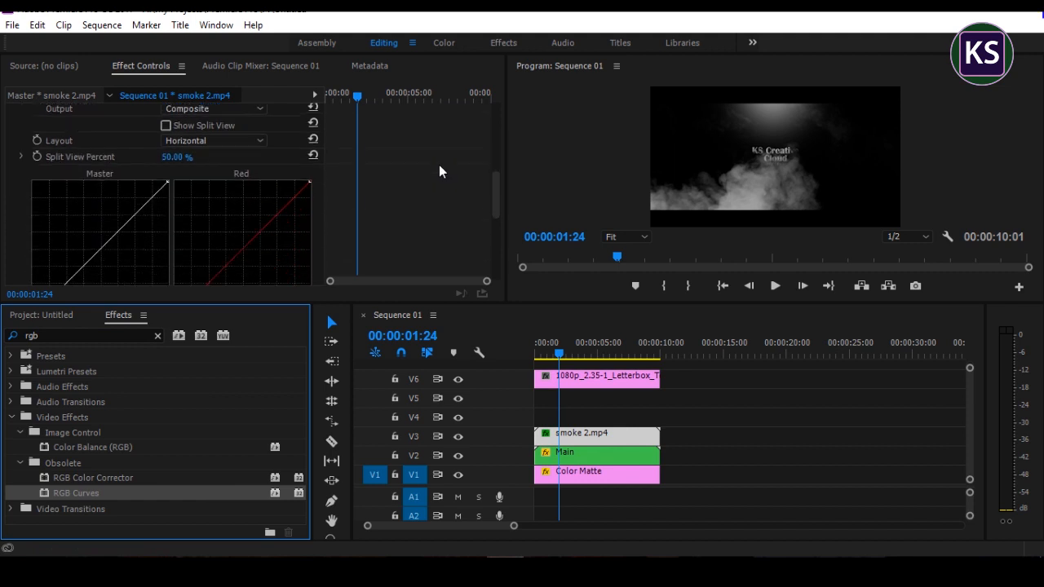
pyautogui.scroll(-2, 440, 169)
pyautogui.scroll(1, 444, 163)
pyautogui.moveTo(166, 147); pyautogui.dragTo(126, 150)
pyautogui.moveTo(558, 352); pyautogui.dragTo(521, 354)
# Step: Create a 1920 x 1080, 25.00 fps adjustment layer and place it on V5 over the whole composition
pyautogui.click(58, 315)
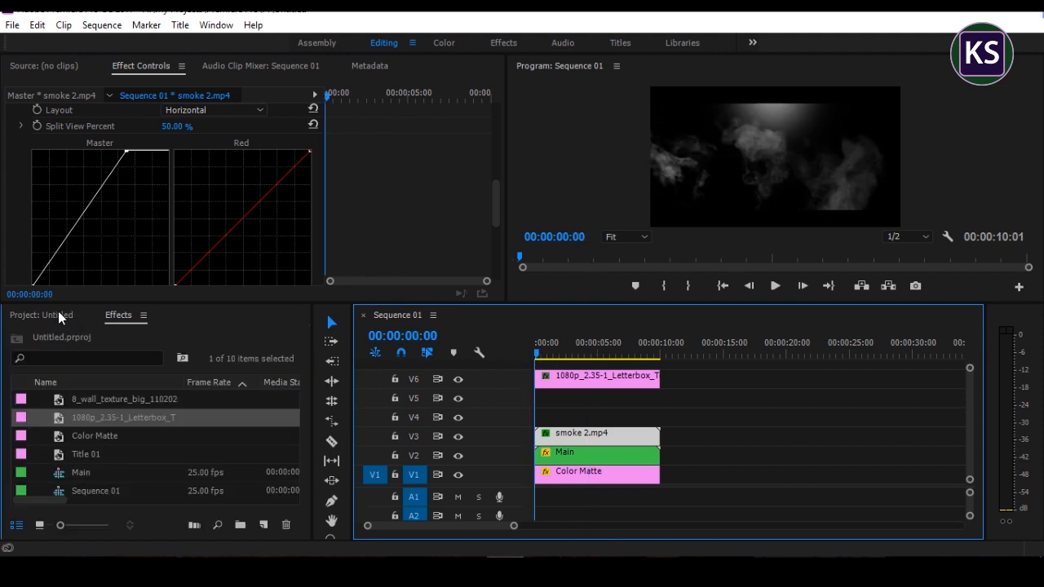
pyautogui.click(263, 524)
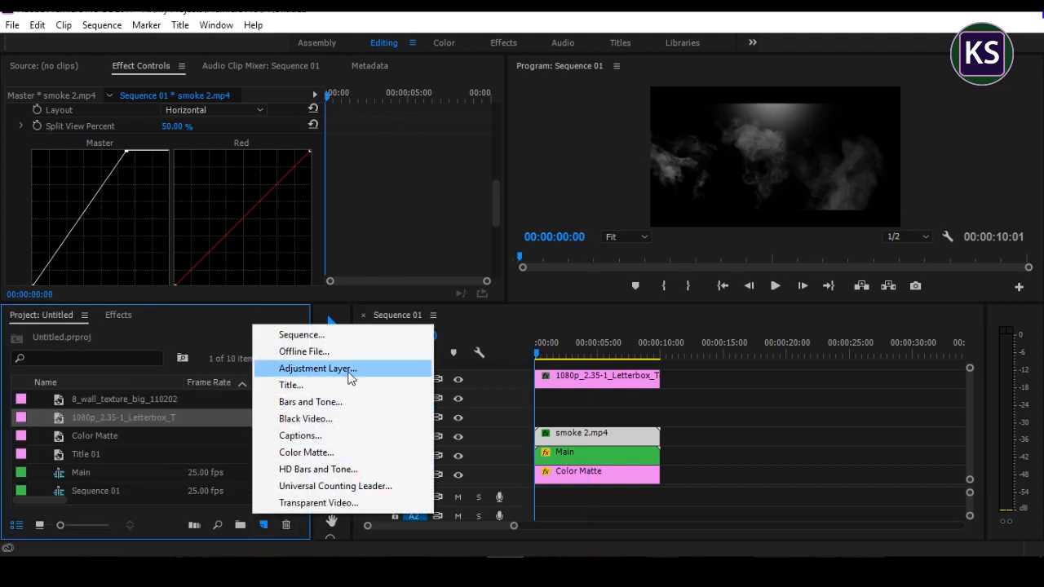
pyautogui.click(298, 371)
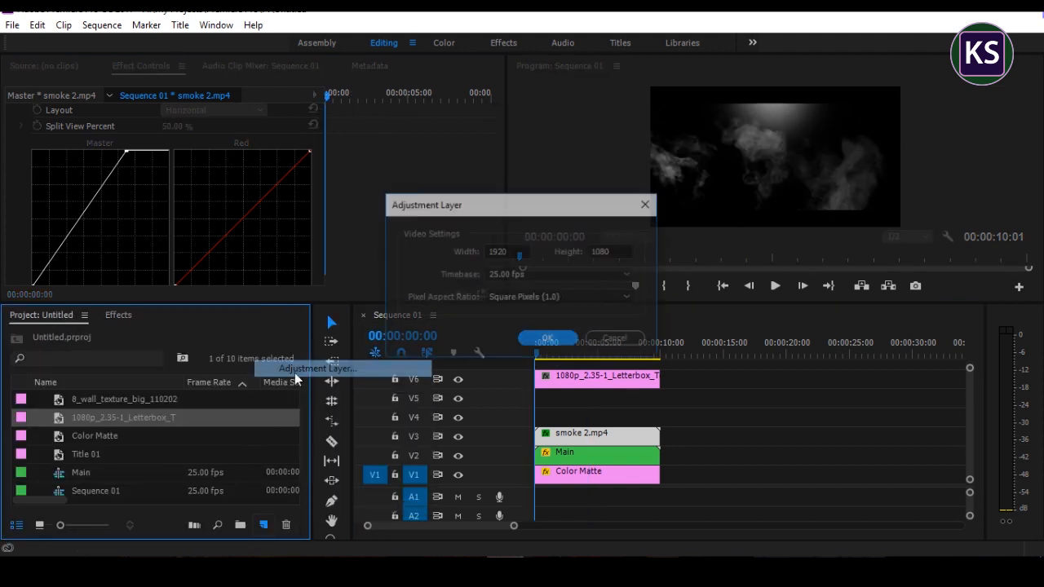
pyautogui.click(558, 344)
pyautogui.moveTo(60, 437); pyautogui.dragTo(659, 397)
# Step: Apply RGB Curves to the Adjustment Layer and raise the middle of the Master curve slightly
pyautogui.click(619, 399)
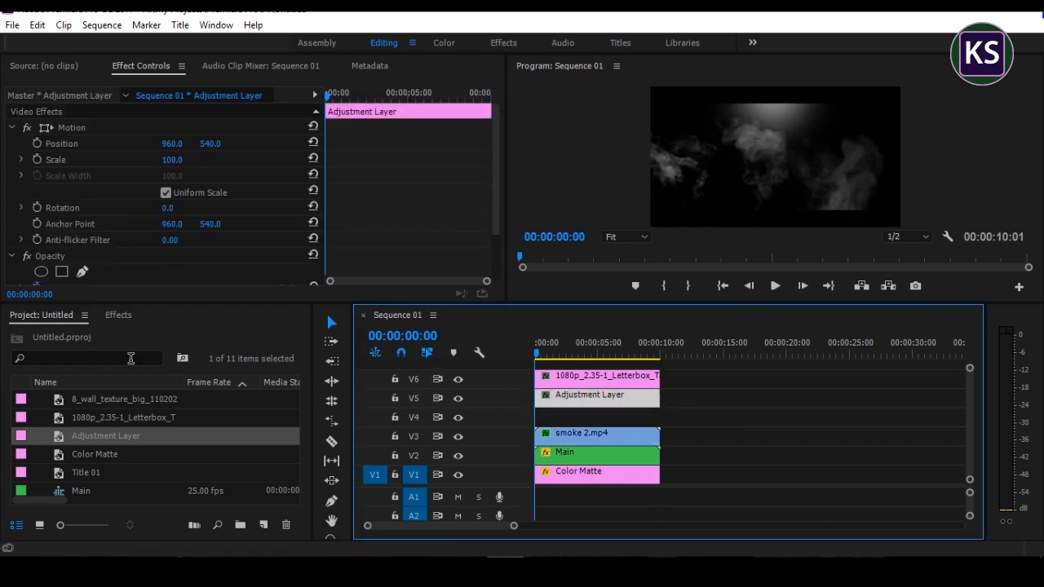
pyautogui.click(118, 314)
pyautogui.moveTo(82, 499); pyautogui.dragTo(551, 404)
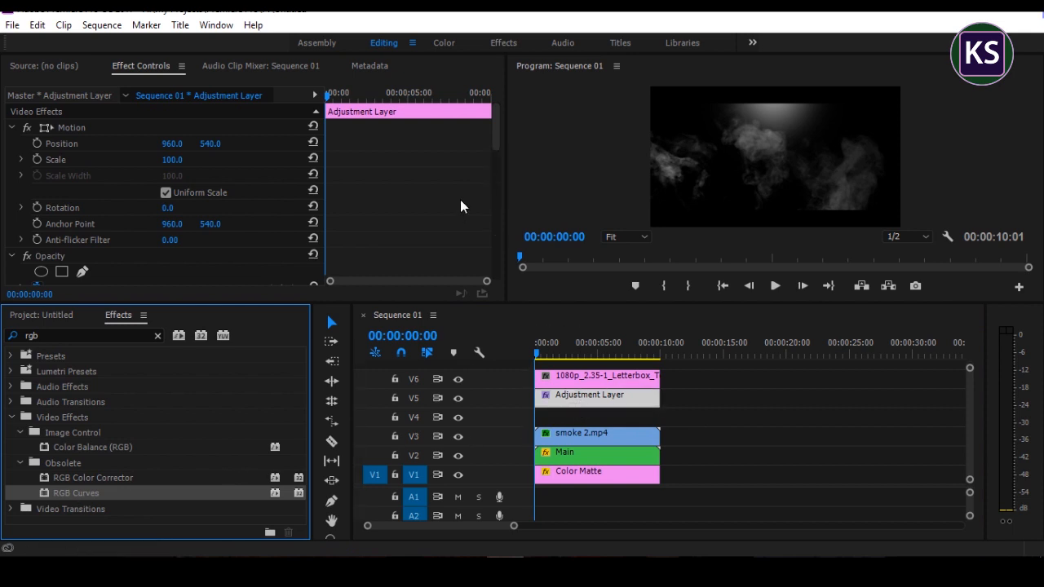
pyautogui.scroll(-8, 460, 200)
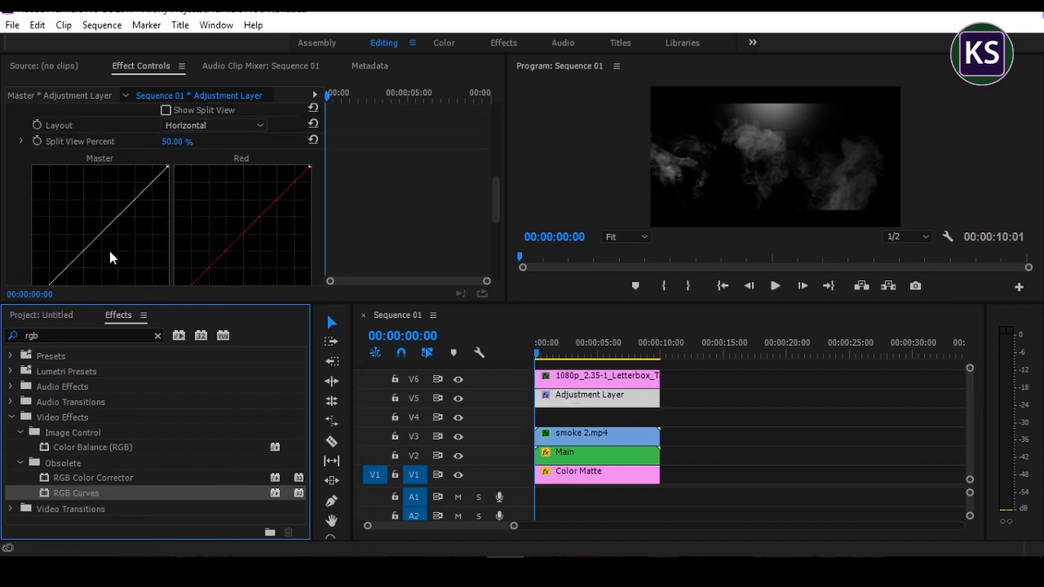
pyautogui.moveTo(101, 233); pyautogui.dragTo(94, 227)
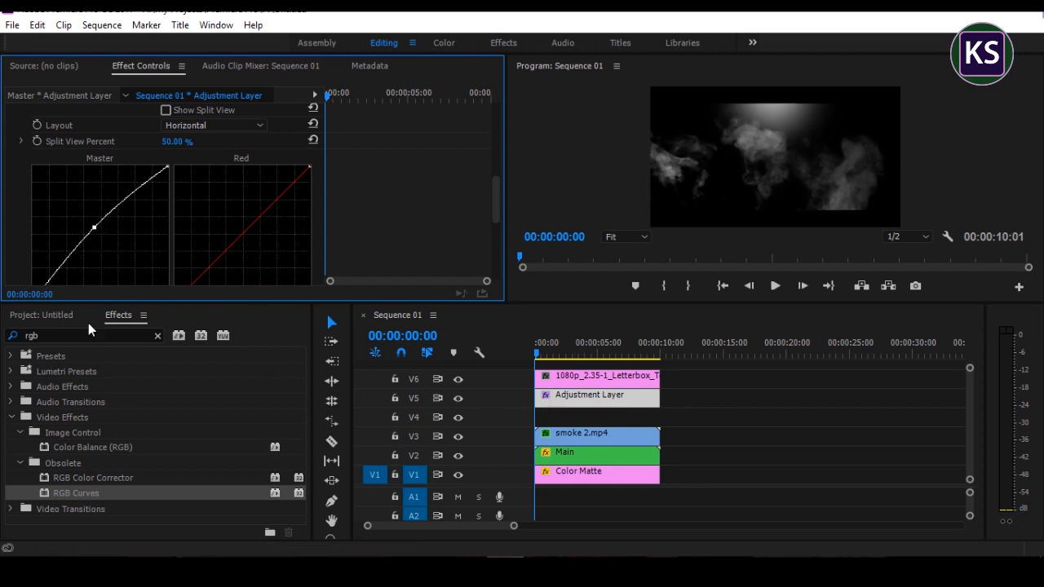
# Step: Apply the Sharpen effect to the Adjustment Layer and set its Sharpen Amount to 50
pyautogui.click(57, 334)
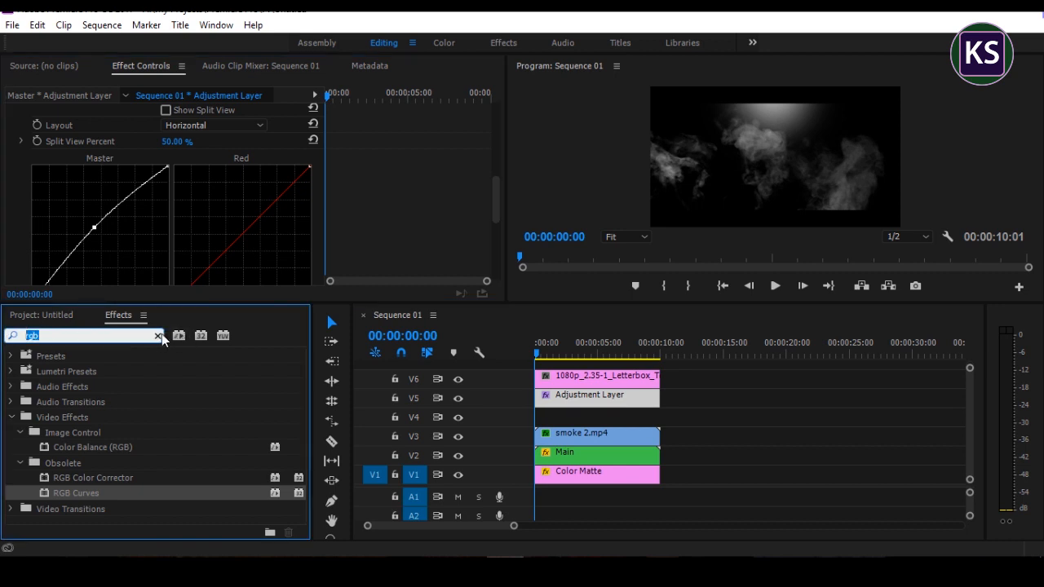
pyautogui.click(157, 335)
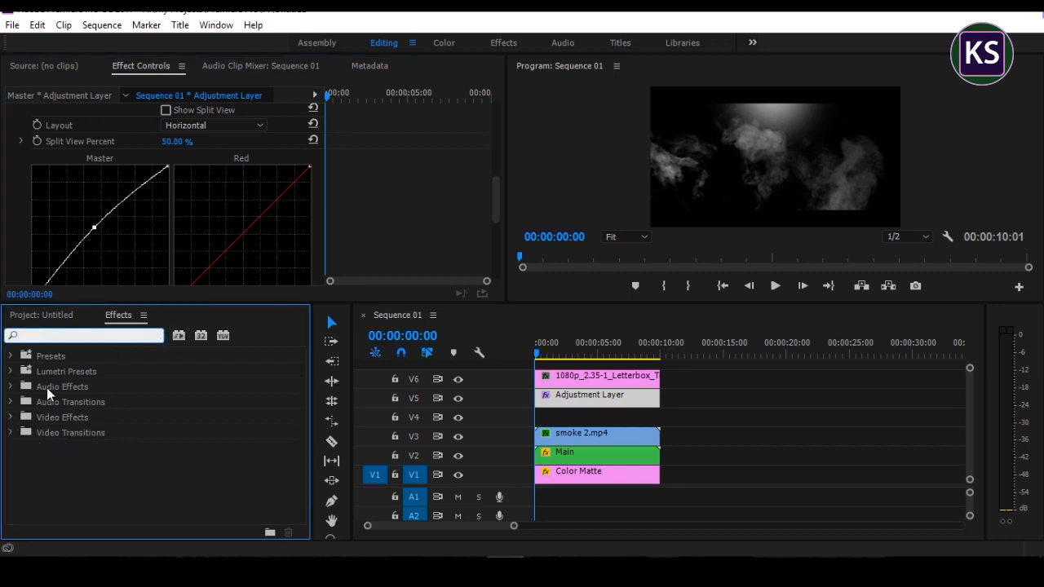
pyautogui.click(10, 417)
pyautogui.click(19, 447)
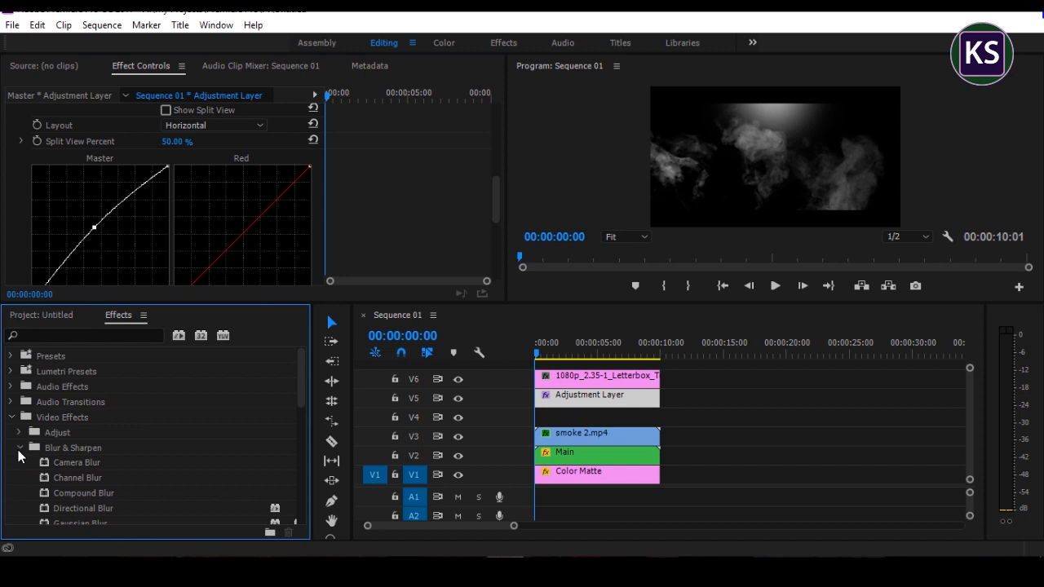
pyautogui.scroll(-2, 72, 489)
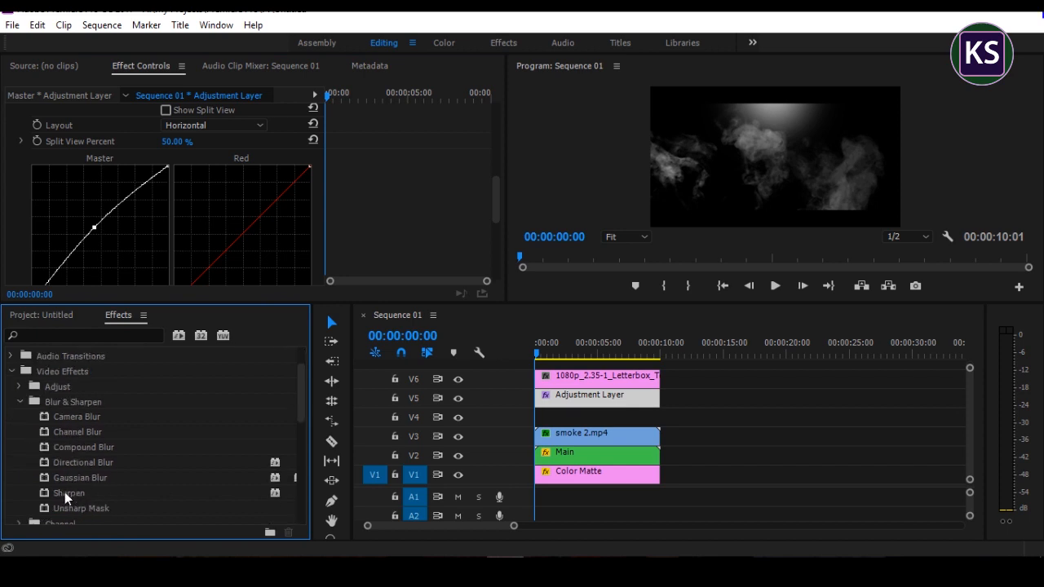
pyautogui.click(65, 490)
pyautogui.moveTo(80, 492); pyautogui.dragTo(556, 406)
pyautogui.scroll(-8, 436, 200)
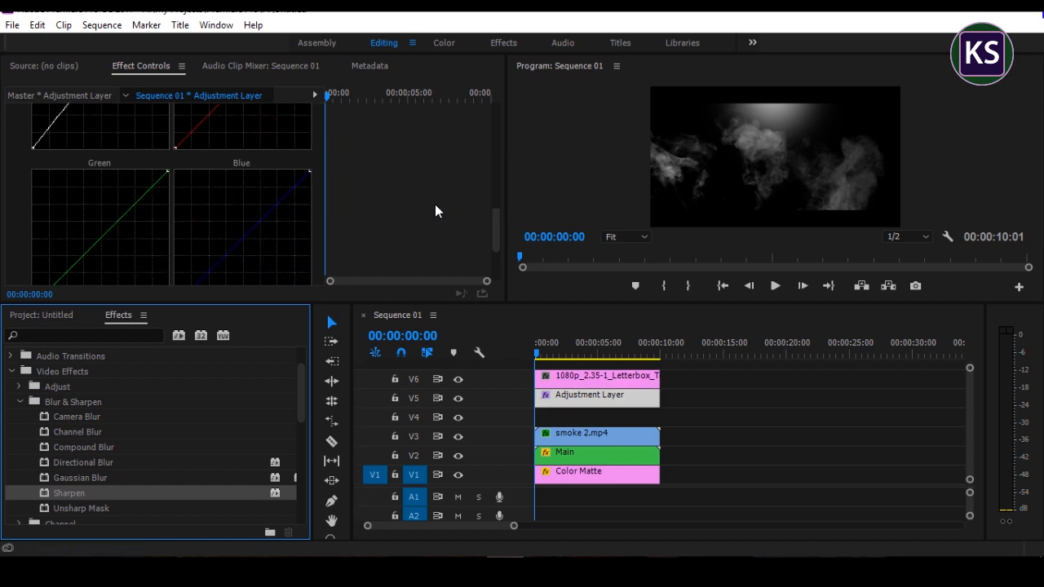
pyautogui.click(164, 264)
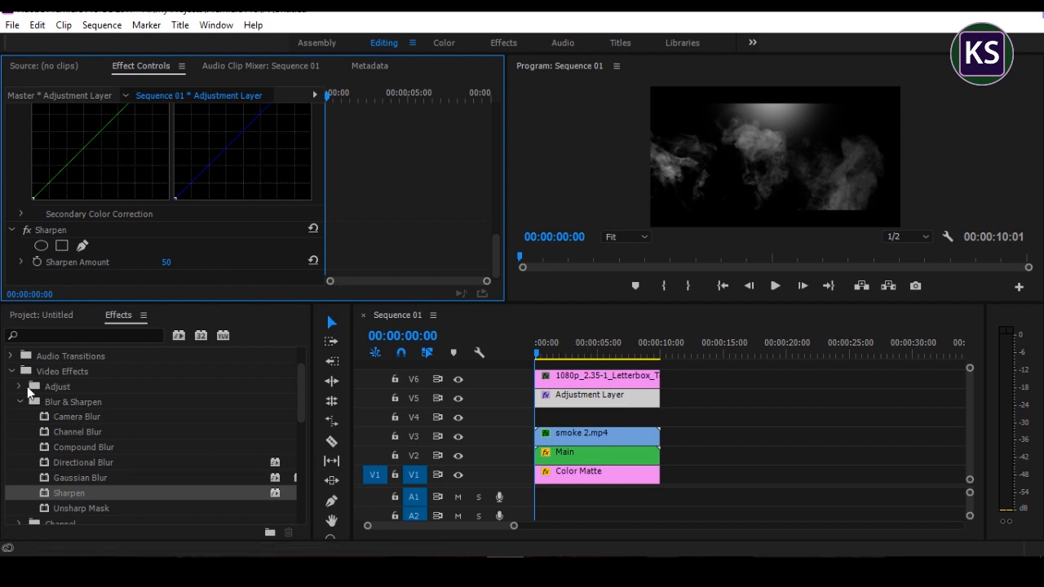
# Step: Apply the Fast Blur effect to the Adjustment Layer on V5
pyautogui.click(57, 335)
pyautogui.write('fa')
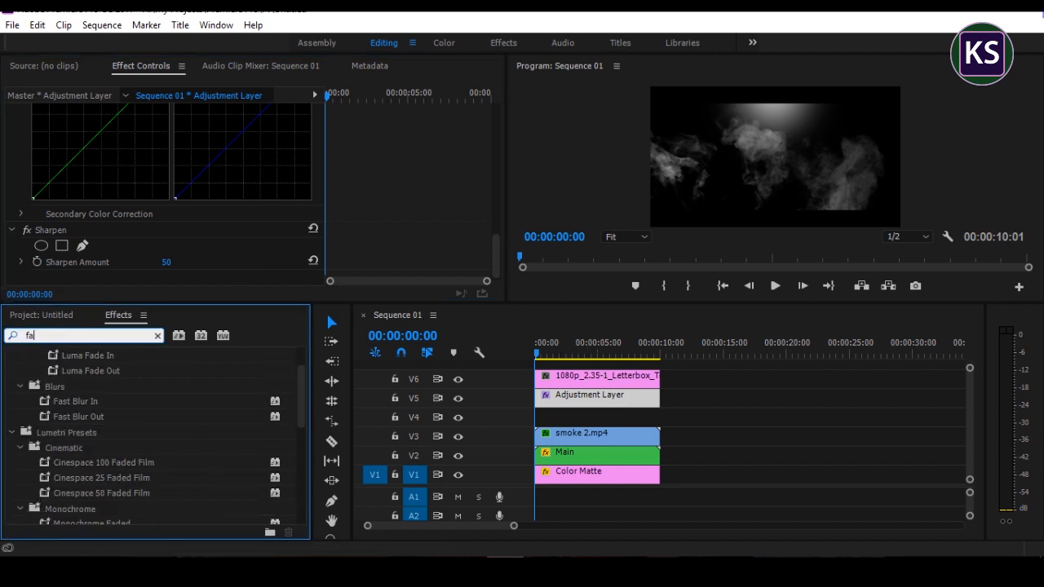
pyautogui.write('st')
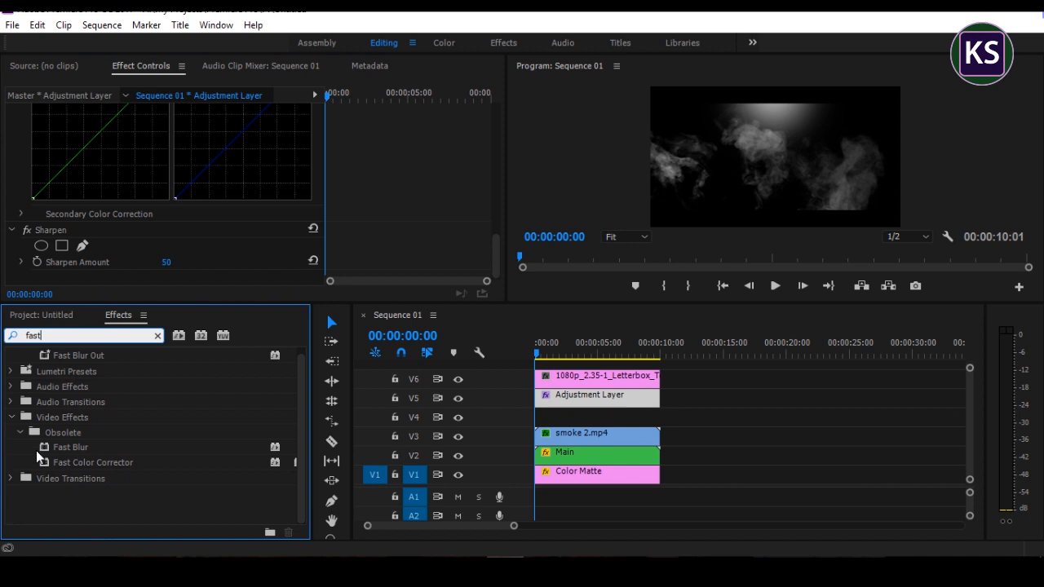
pyautogui.moveTo(66, 445); pyautogui.dragTo(584, 410)
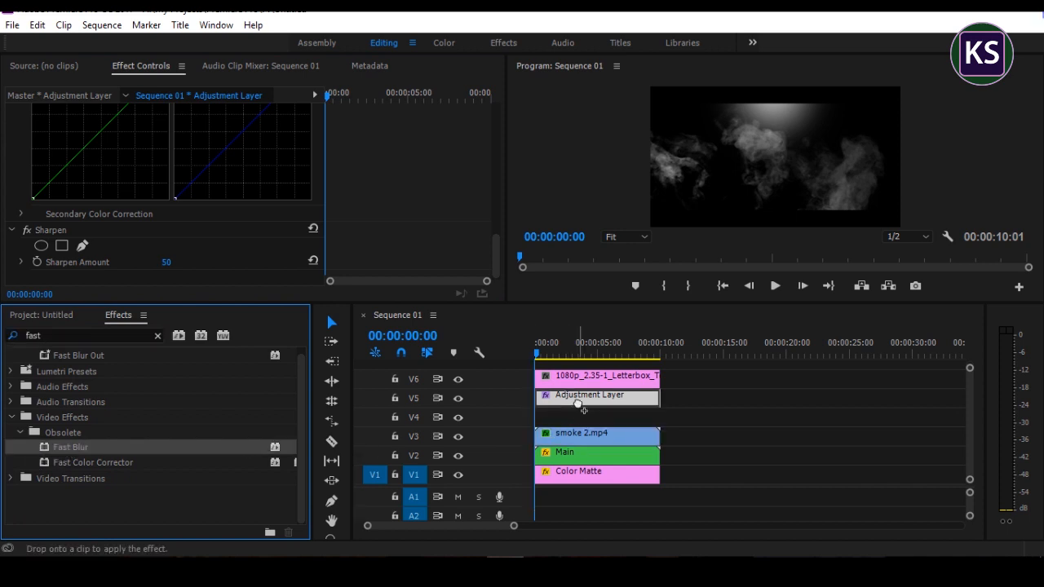
pyautogui.moveTo(468, 195); pyautogui.dragTo(467, 171)
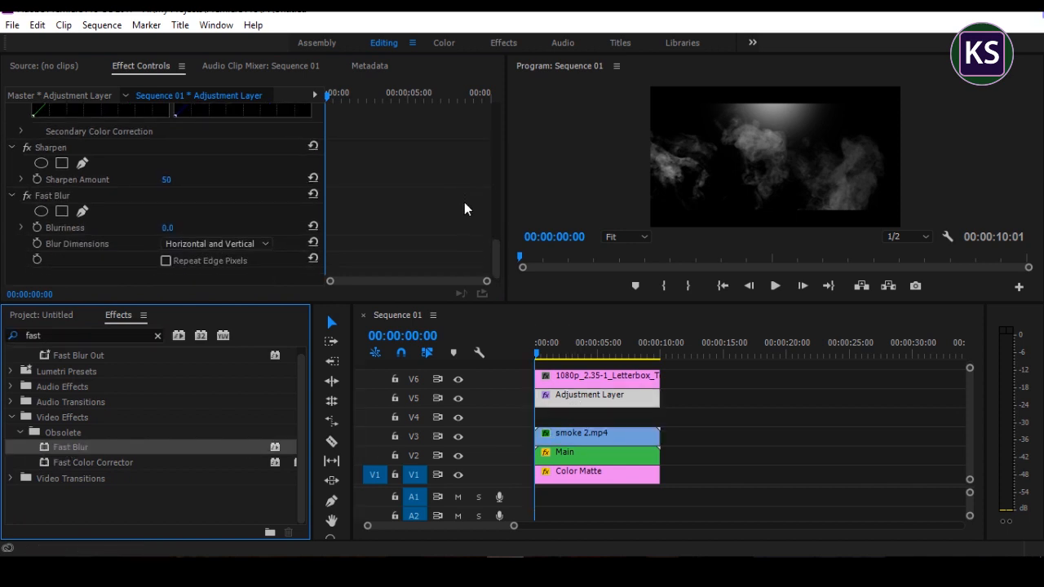
# Step: Keyframe the Fast Blur's Blurriness at 50 at the start of the sequence
pyautogui.click(38, 226)
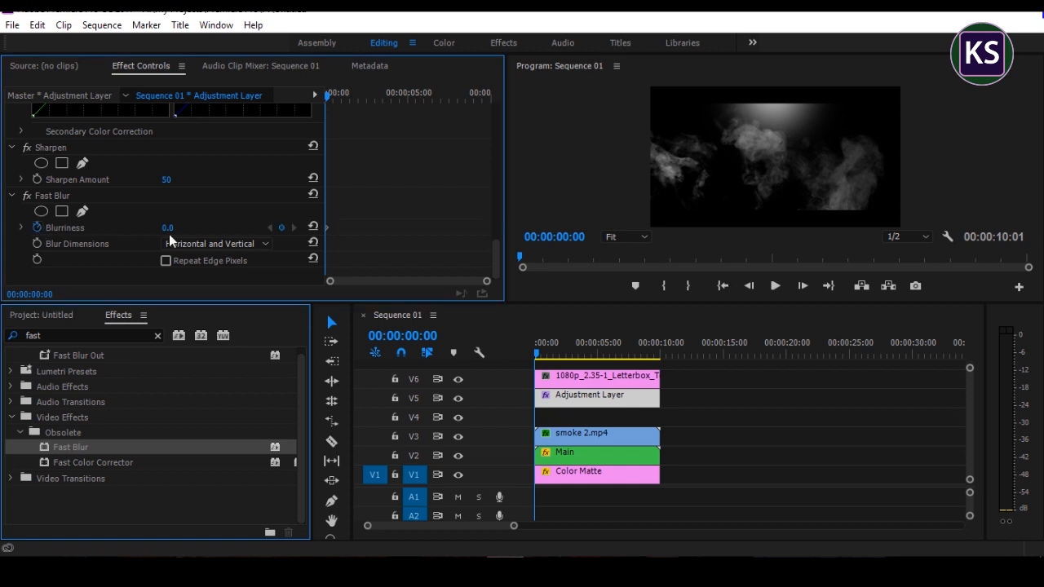
pyautogui.click(170, 227)
pyautogui.write('50')
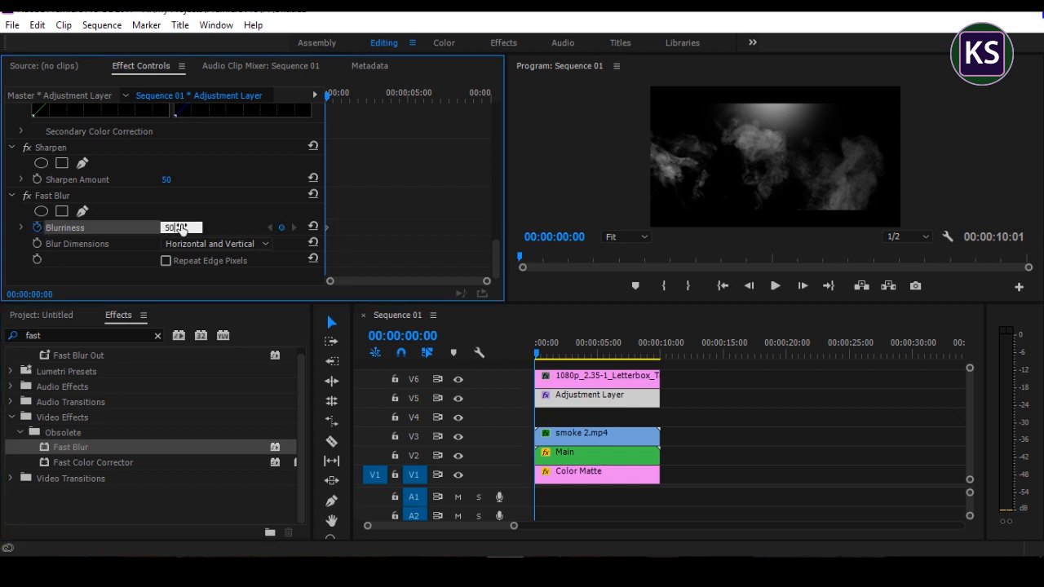
pyautogui.press('Return')
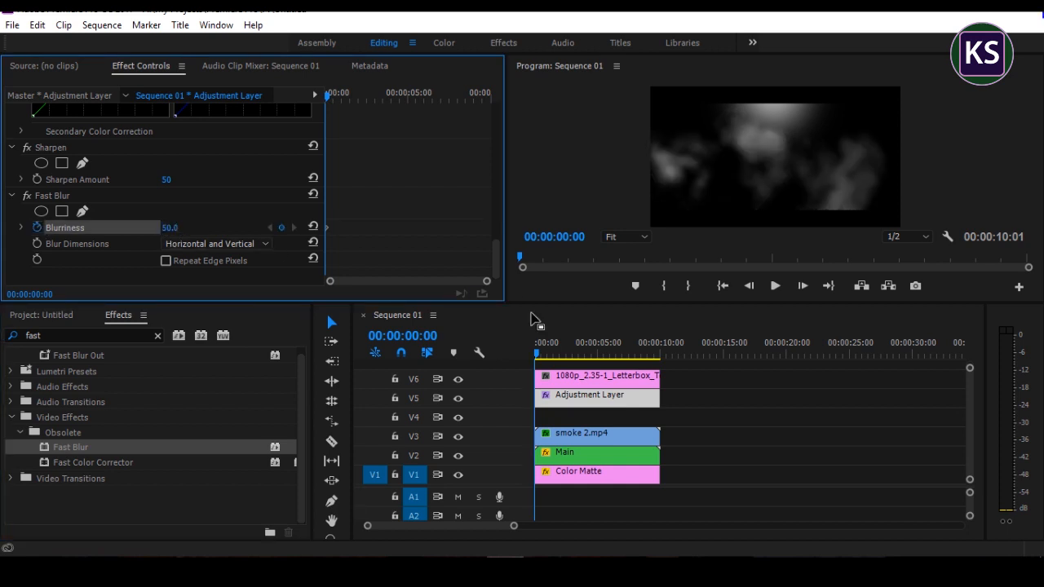
# Step: Add a Blurriness keyframe of 0 to the Fast Blur at 00:00:00:08
pyautogui.click(545, 364)
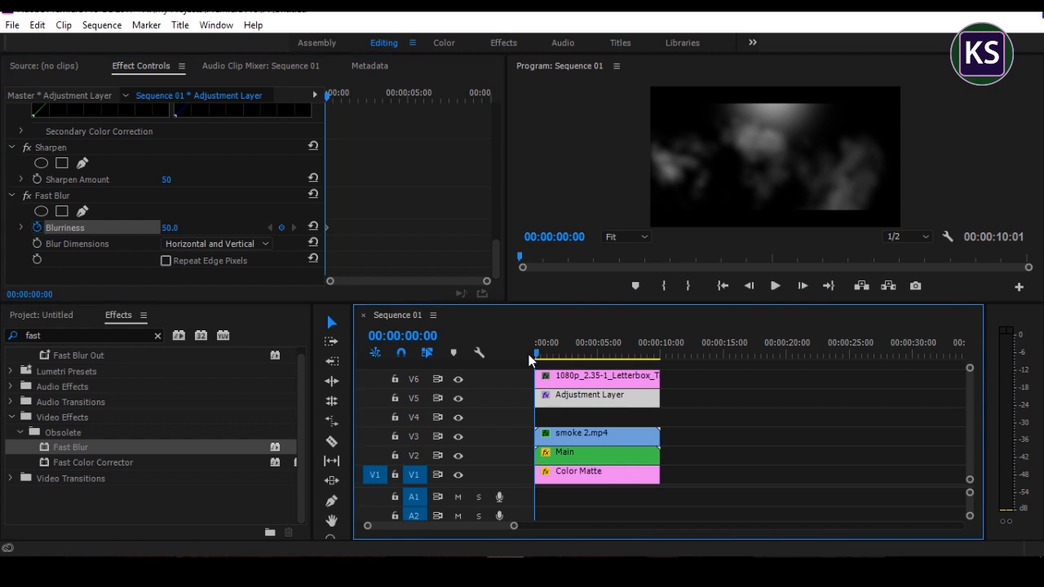
pyautogui.hotkey('shift', 'Right')
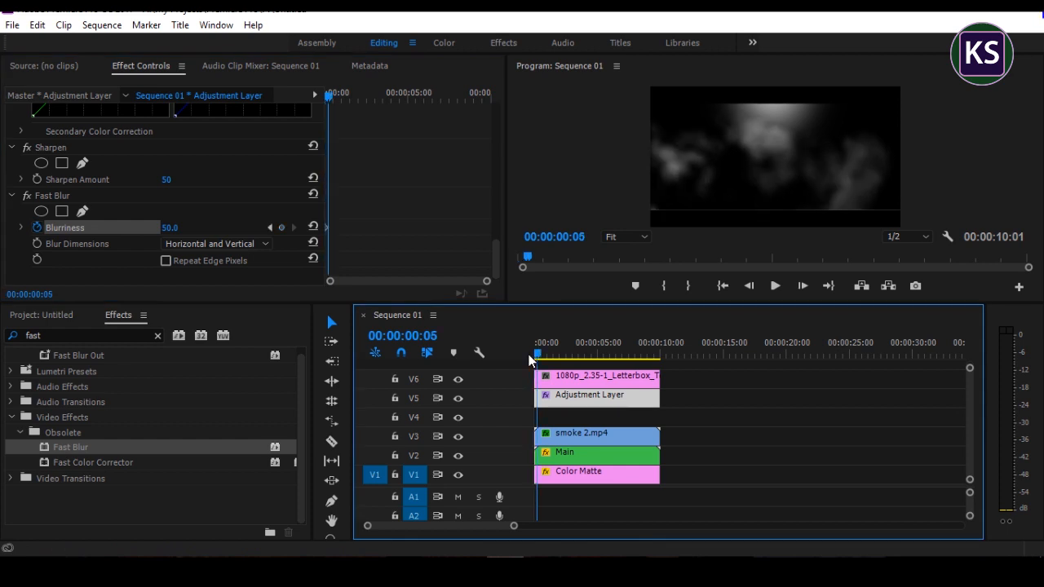
pyautogui.press('Right')
pyautogui.press('Right')
pyautogui.press('Right')
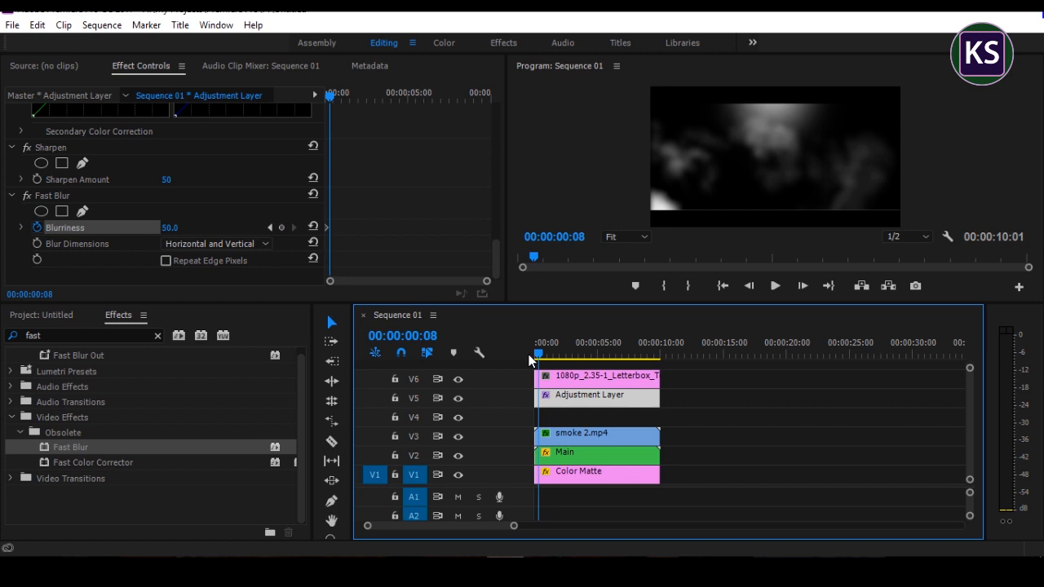
pyautogui.click(169, 227)
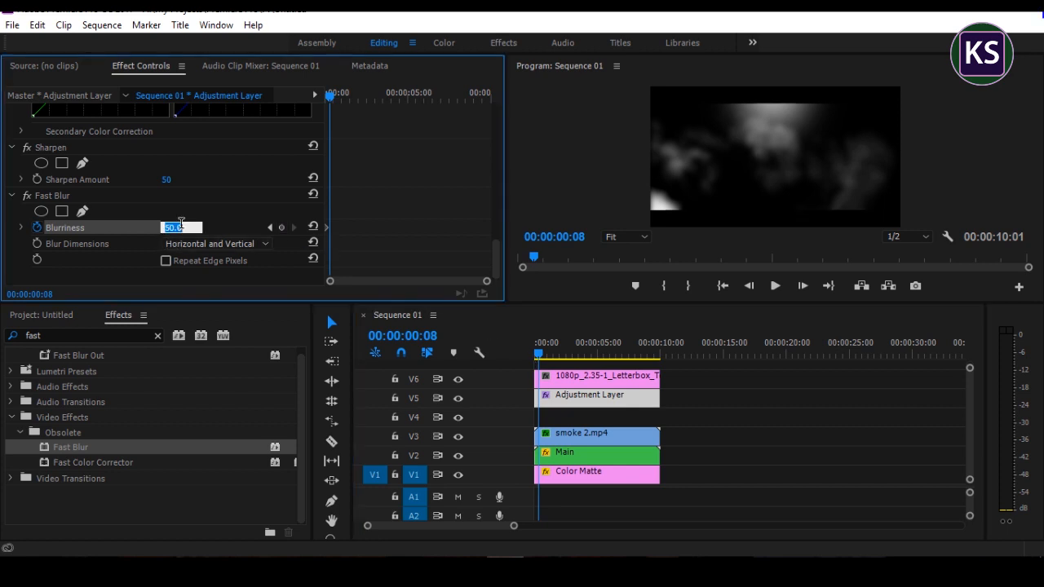
pyautogui.write('0')
pyautogui.press('Return')
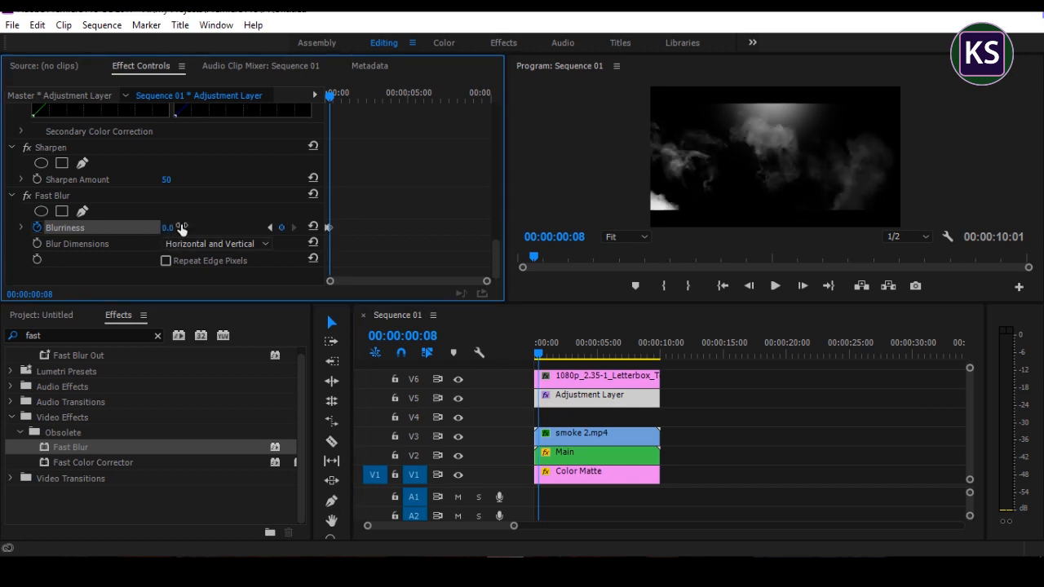
# Step: Play the sequence from the start to preview the opening blur, and return to the first frame
pyautogui.moveTo(540, 357); pyautogui.dragTo(505, 356)
pyautogui.press('space')
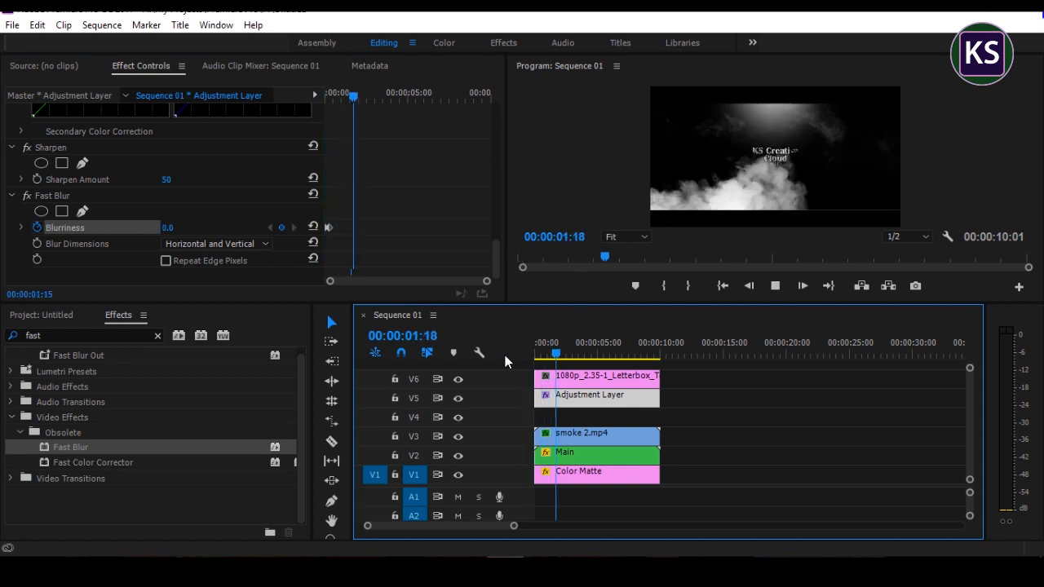
pyautogui.press('space')
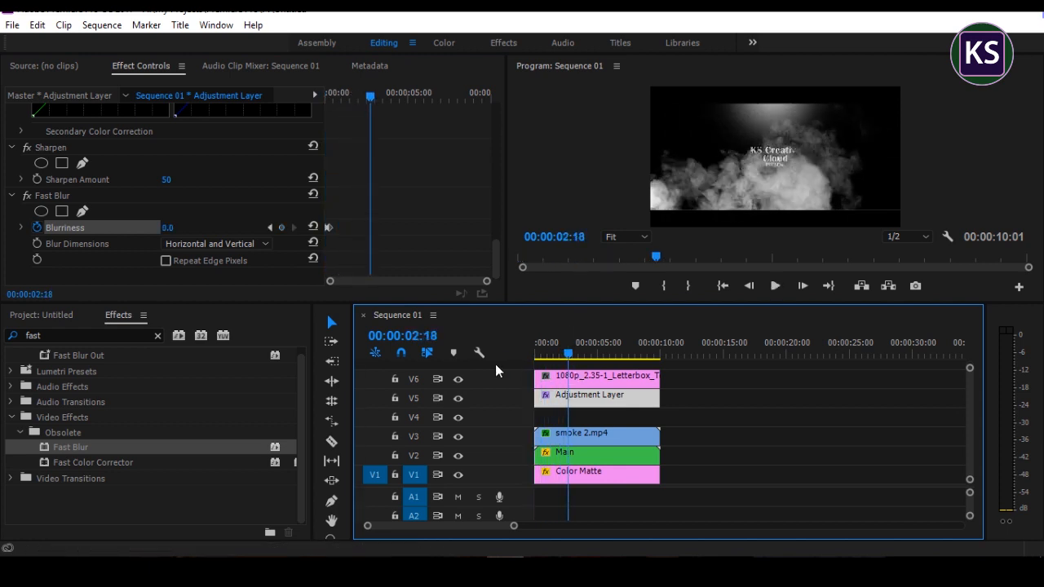
pyautogui.press('Home')
# Step: Place particles.mov on track V4 at the start of Sequence 01, between the smoke clip and the Adjustment Layer
pyautogui.click(43, 315)
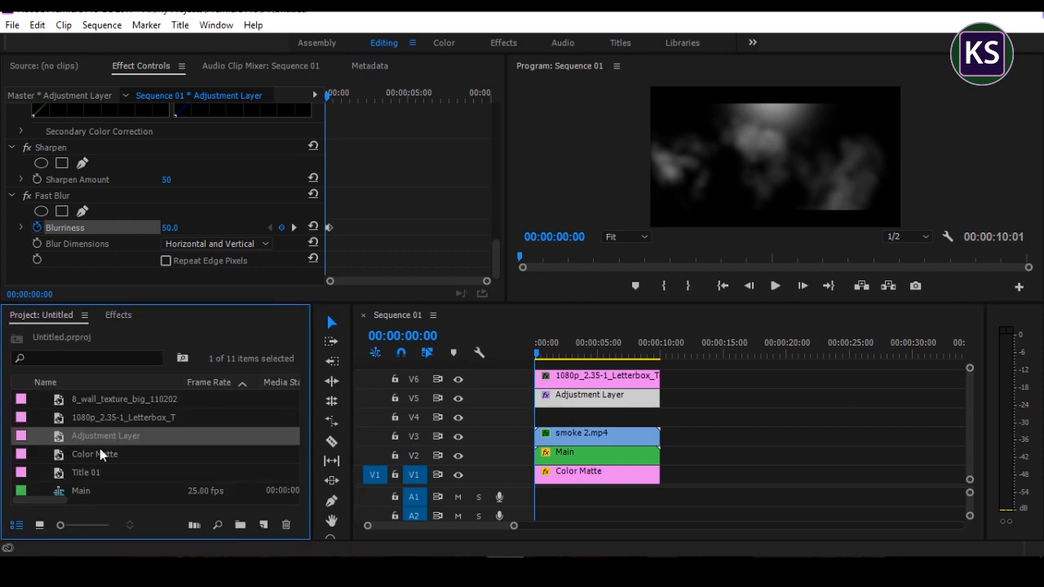
pyautogui.scroll(-4, 95, 474)
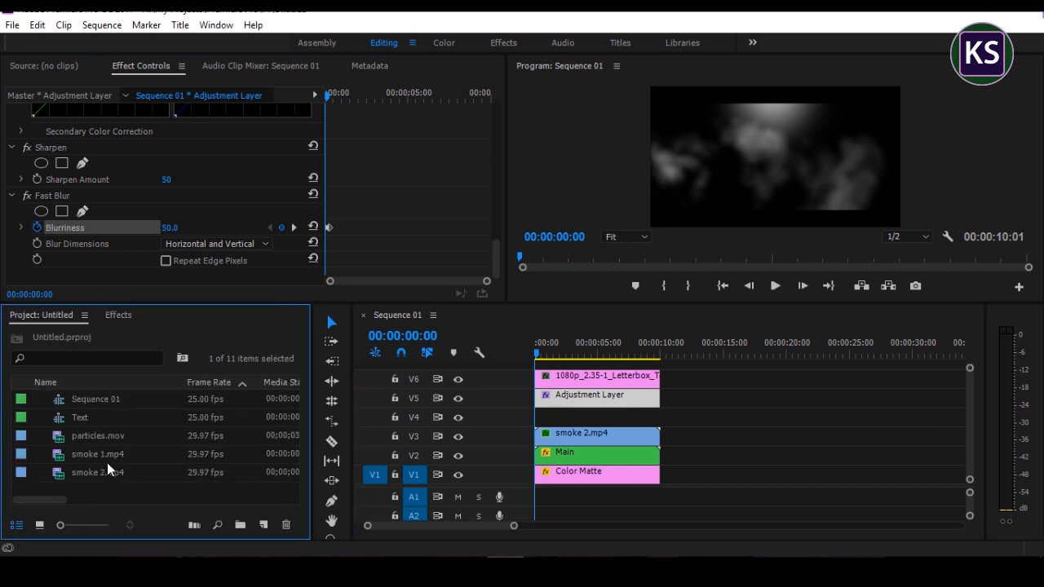
pyautogui.click(99, 437)
pyautogui.moveTo(102, 436); pyautogui.dragTo(654, 422)
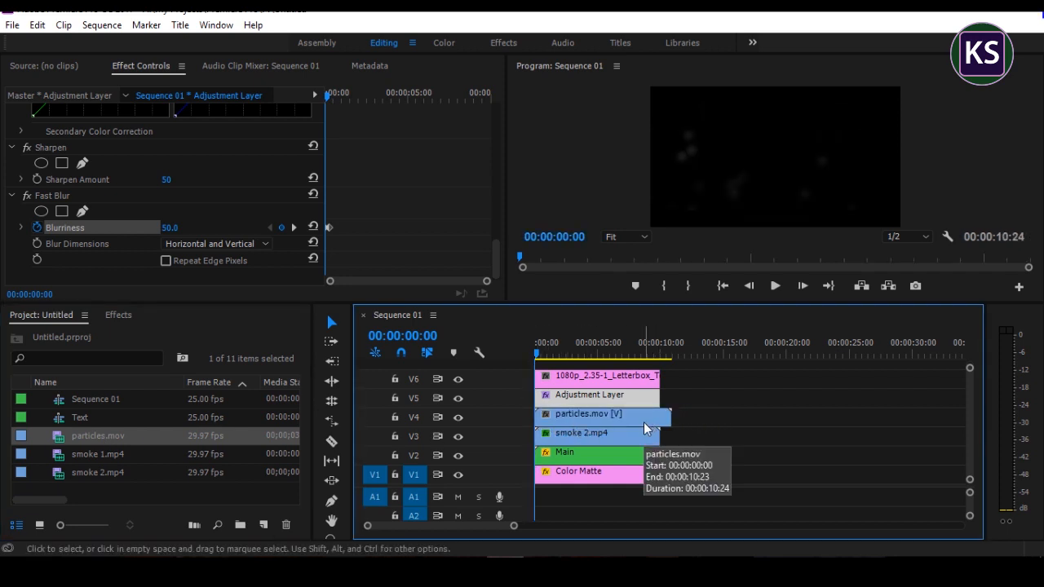
# Step: Cut the particles.mov clip on V4 where the other clips end and delete the excess piece
pyautogui.press('c')
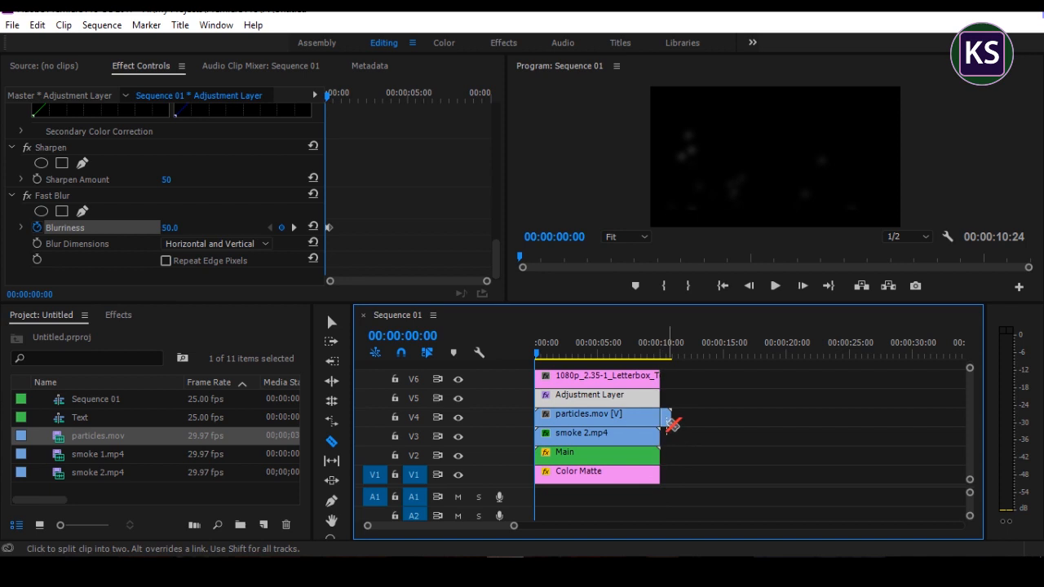
pyautogui.press('v')
pyautogui.click(667, 419)
pyautogui.press('Delete')
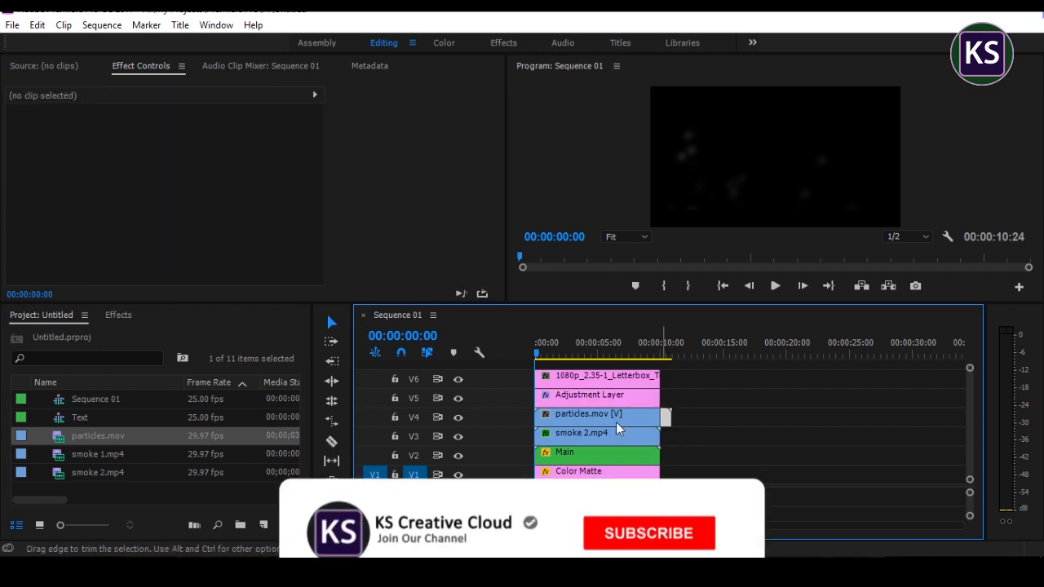
# Step: Set the blend mode of the particles.mov clip on V4 to Screen
pyautogui.click(617, 421)
pyautogui.scroll(-3, 473, 244)
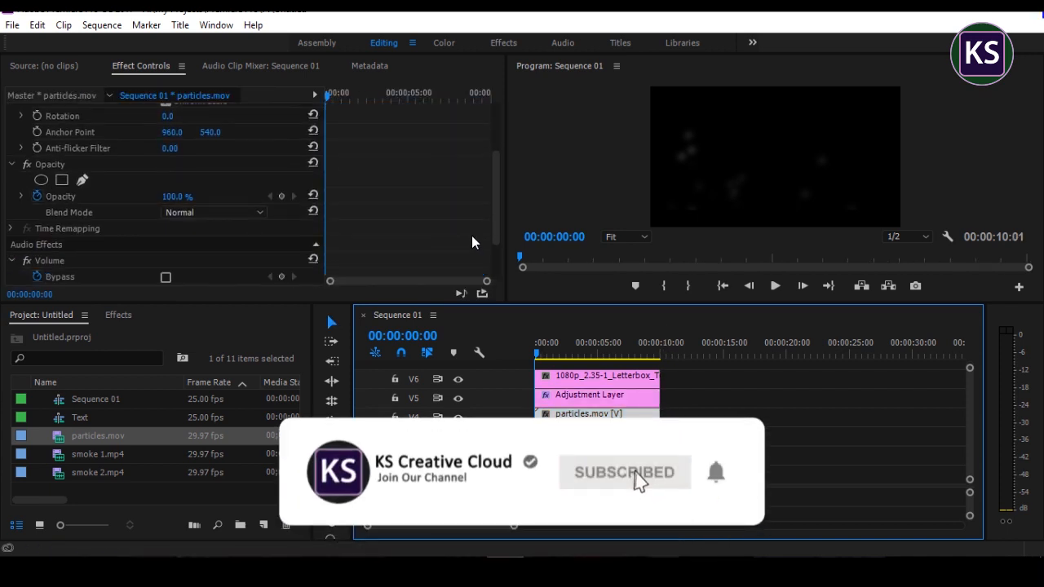
pyautogui.click(198, 213)
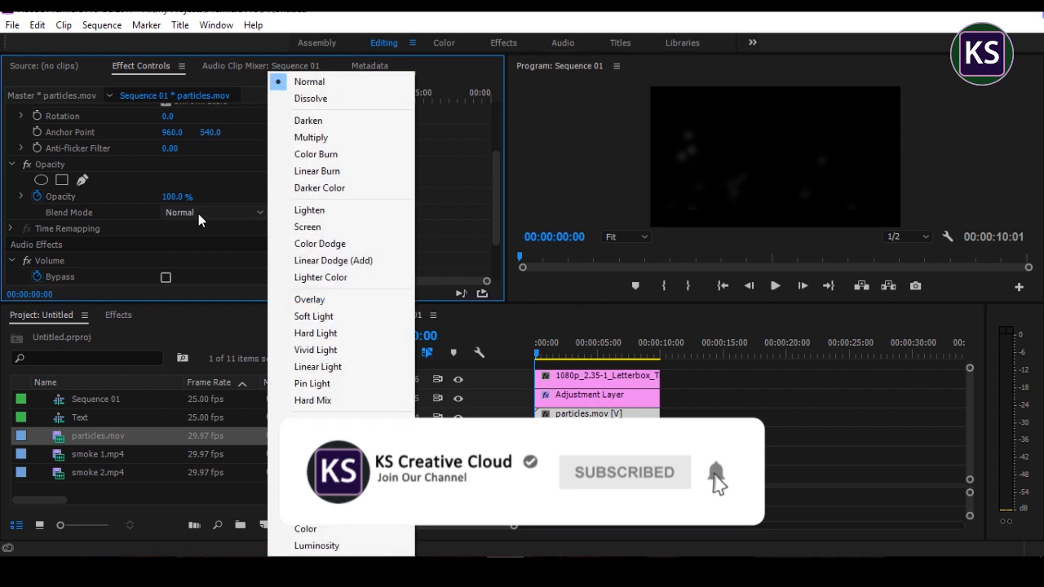
pyautogui.click(324, 227)
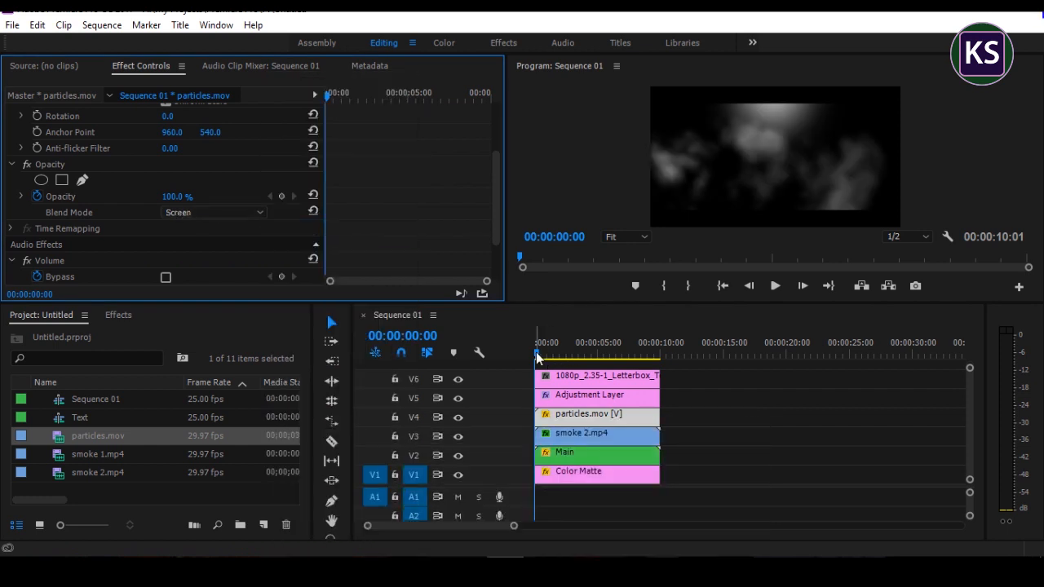
# Step: Preview the particles over the smoke from the start of the sequence, and return to the first frame
pyautogui.click(528, 359)
pyautogui.press('space')
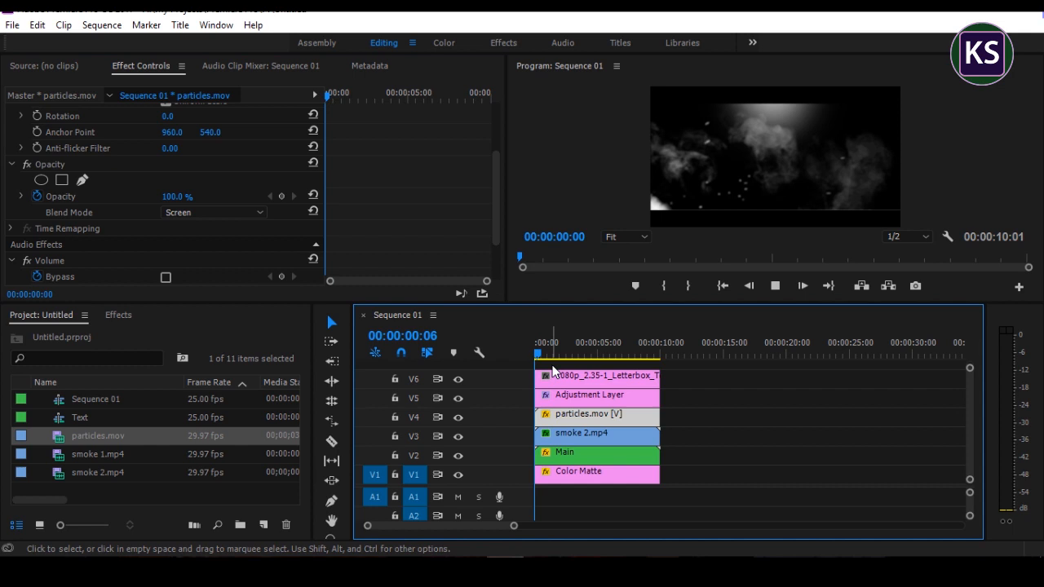
pyautogui.moveTo(562, 355); pyautogui.dragTo(508, 356)
# Step: Nest all clips on tracks V1 to V6 into one sequence named Final
pyautogui.moveTo(732, 488); pyautogui.dragTo(525, 363)
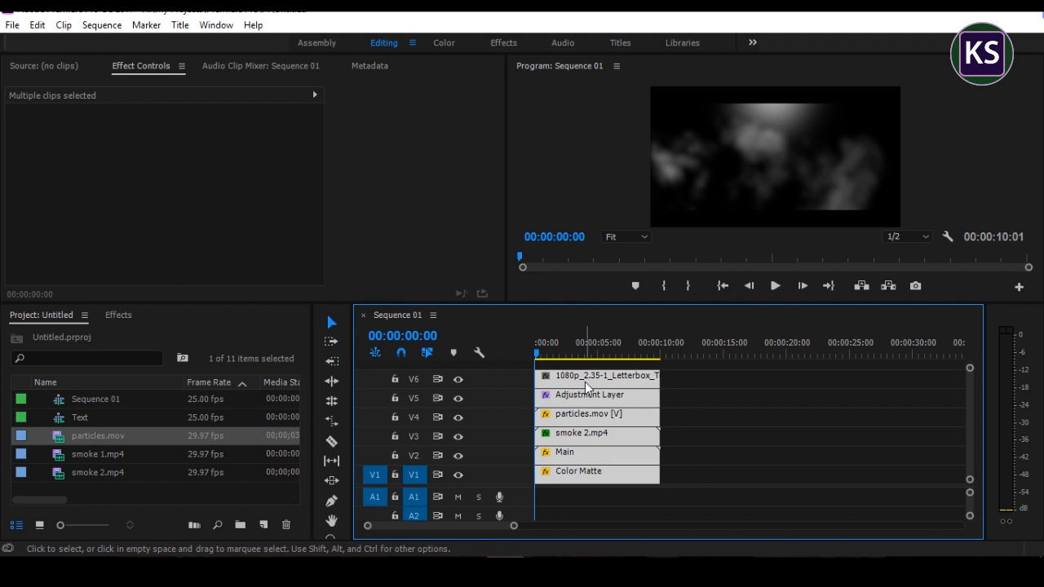
pyautogui.rightClick(585, 382)
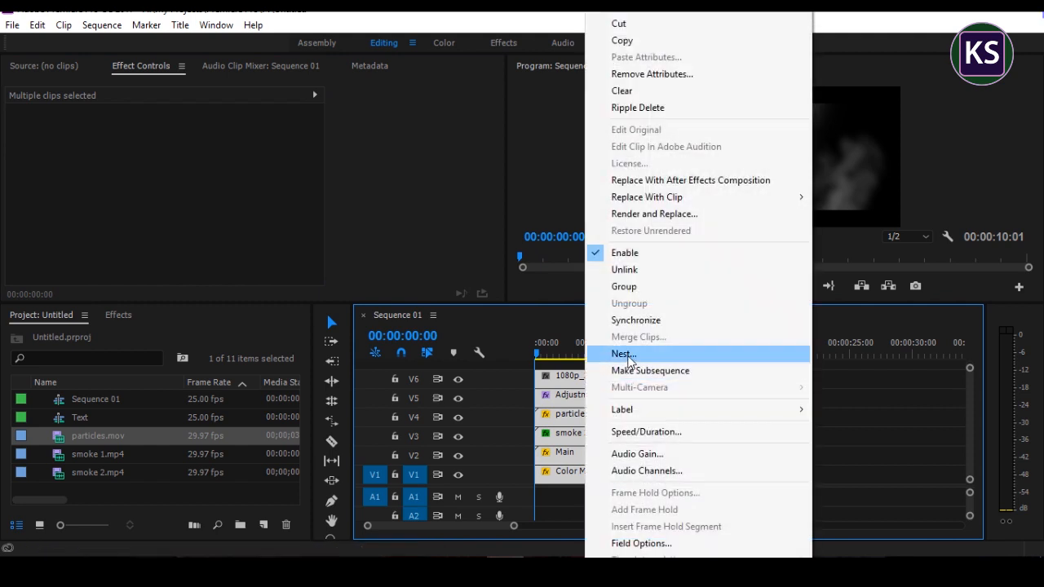
pyautogui.click(629, 358)
pyautogui.write('Final')
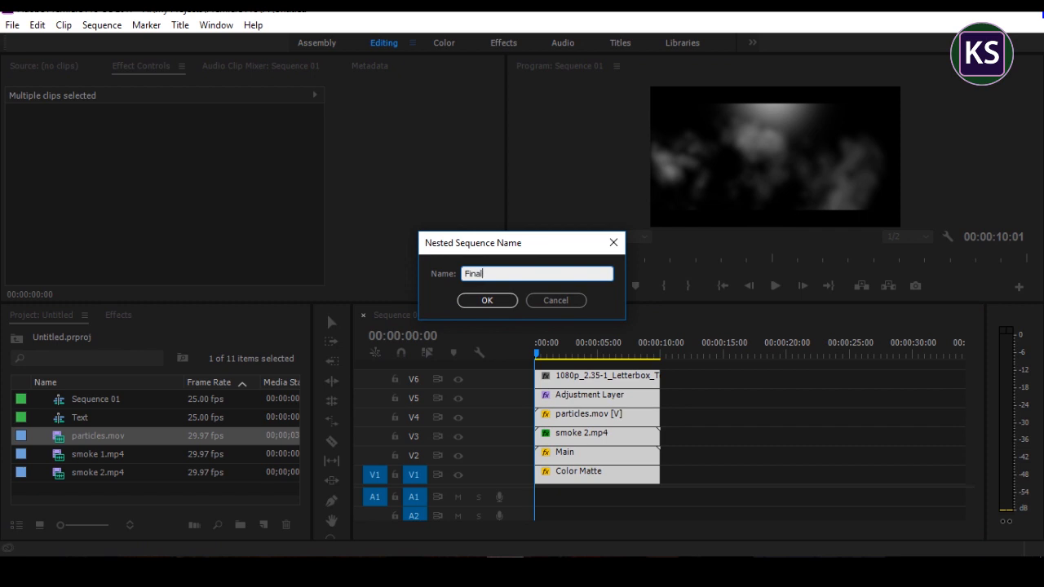
pyautogui.click(473, 306)
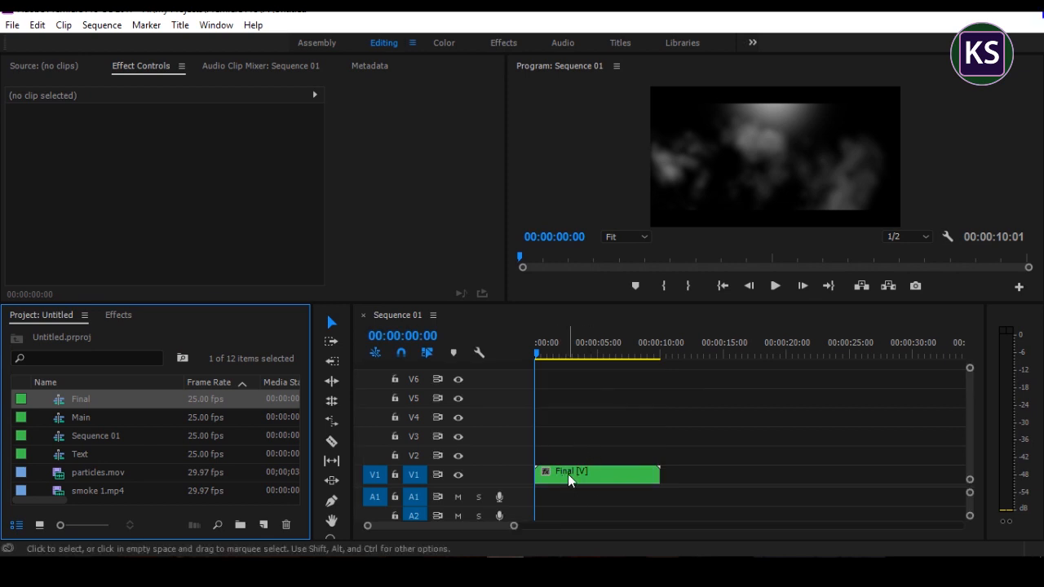
# Step: Apply the Film Dissolve video transition to the end of the nested Final clip on V1
pyautogui.click(568, 475)
pyautogui.click(119, 315)
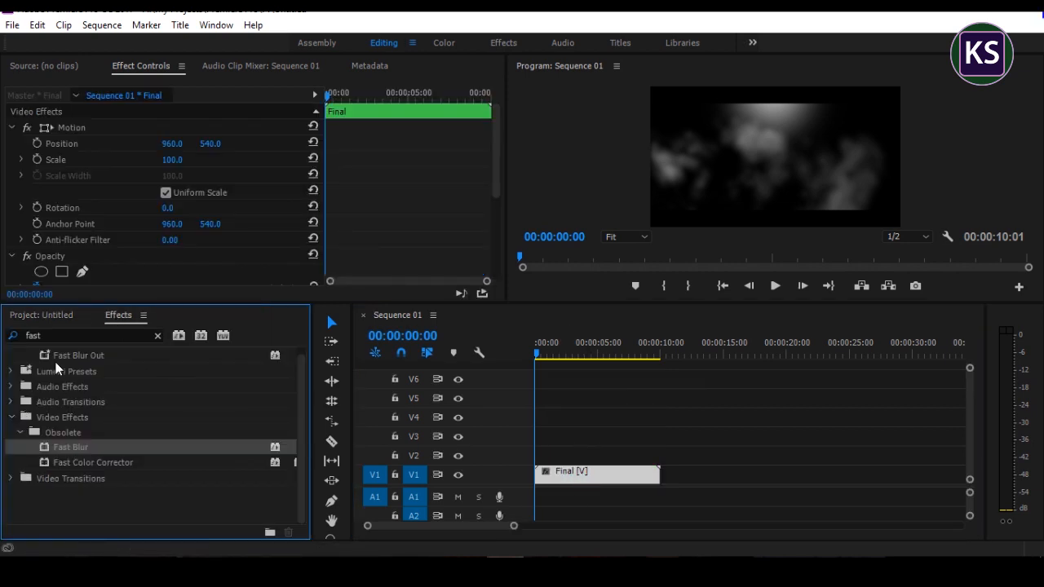
pyautogui.click(155, 335)
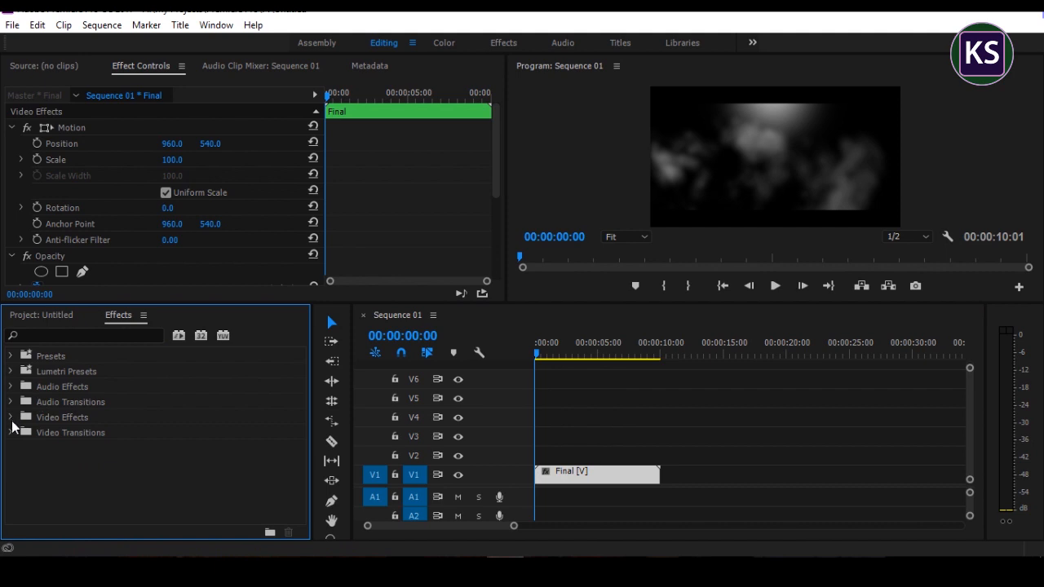
pyautogui.click(12, 432)
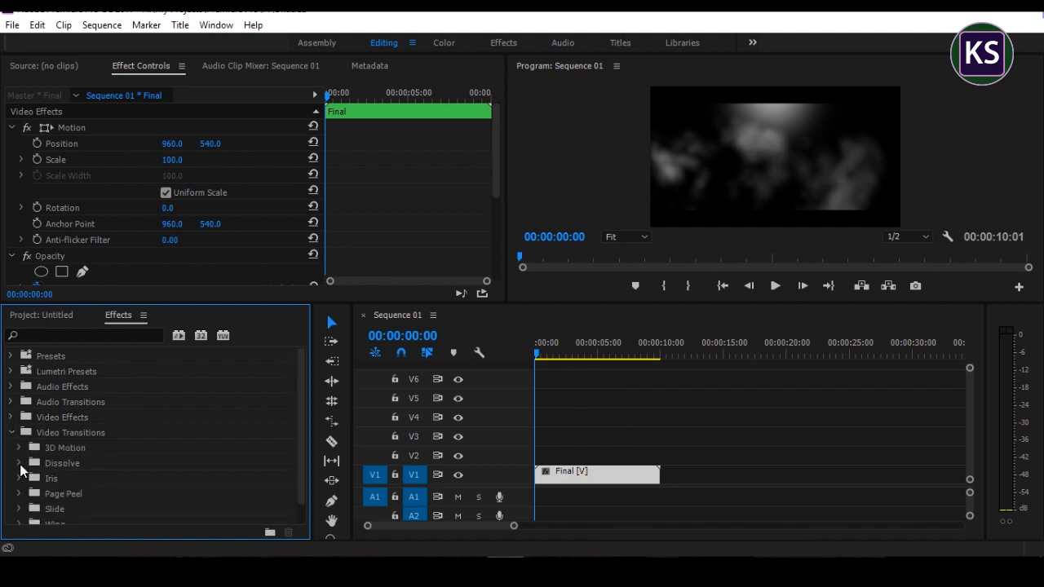
pyautogui.click(19, 463)
pyautogui.scroll(-3, 133, 458)
pyautogui.moveTo(64, 445); pyautogui.dragTo(650, 485)
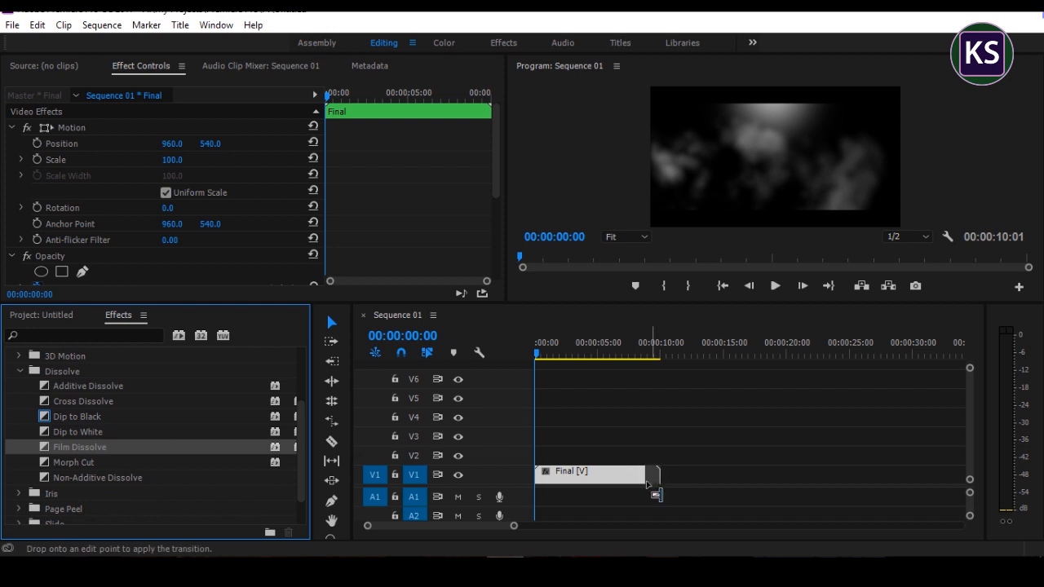
# Step: Play the sequence to check the closing dissolve, and replay the finished title from the first frame
pyautogui.press('space')
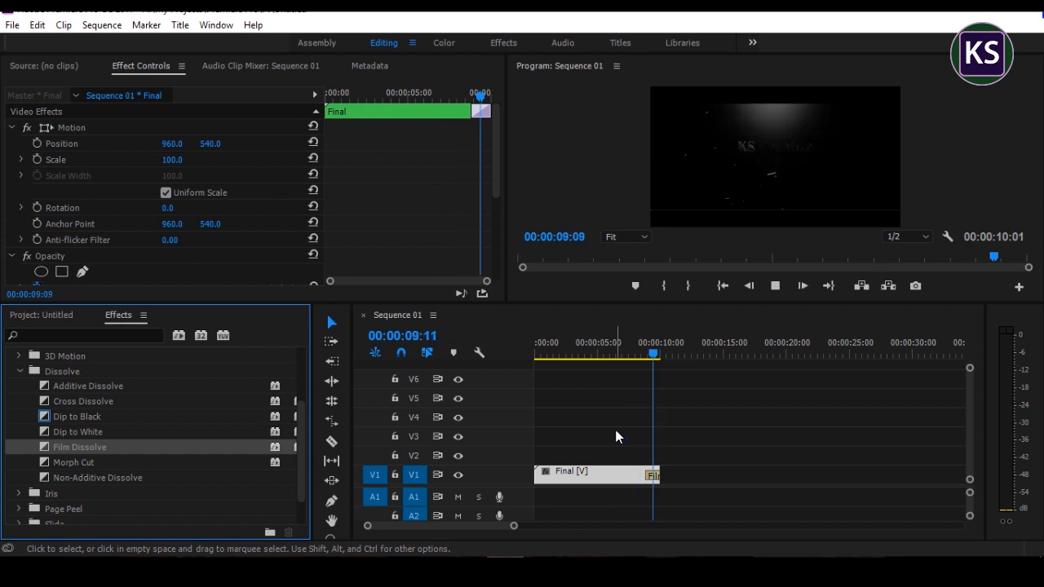
pyautogui.click(539, 416)
pyautogui.press('Home')
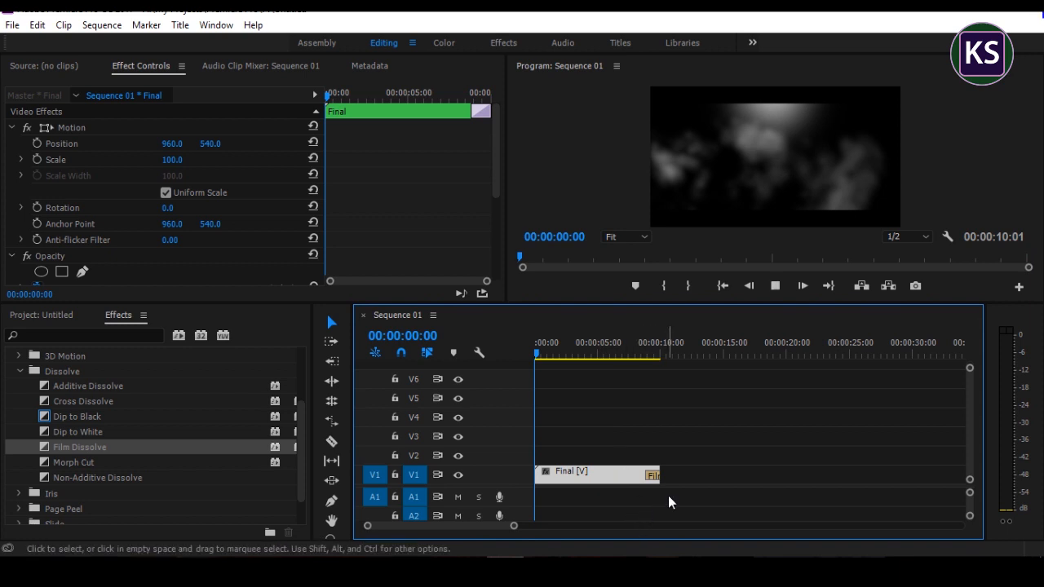
pyautogui.press('space')
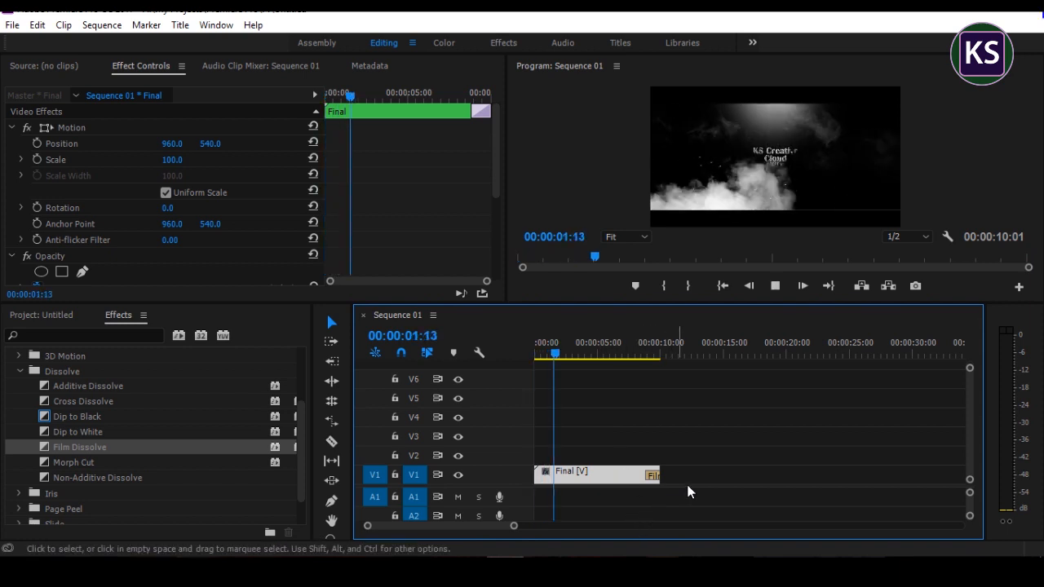